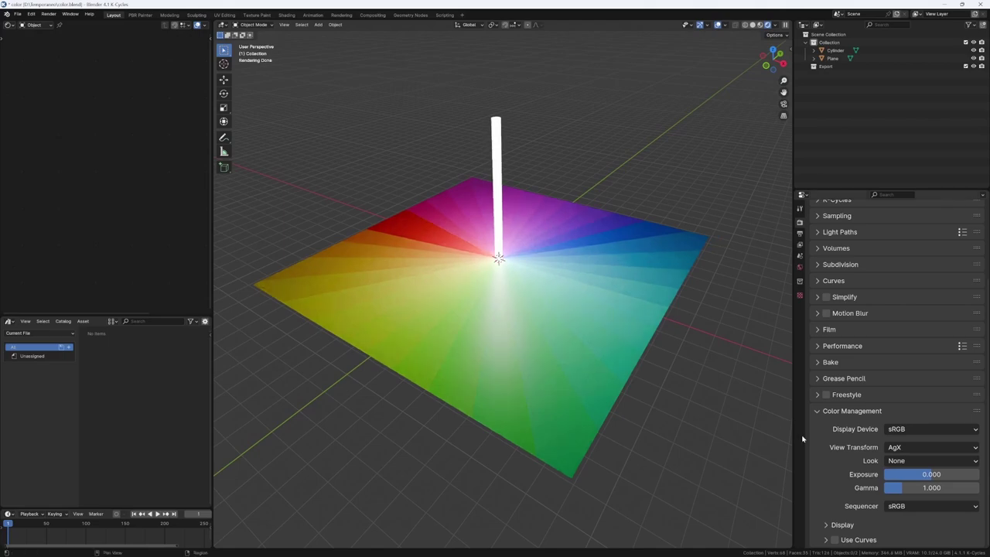
# - Switch the Color Management display device from sRGB to Display P3, then reopen the device list
pyautogui.click(901, 429)
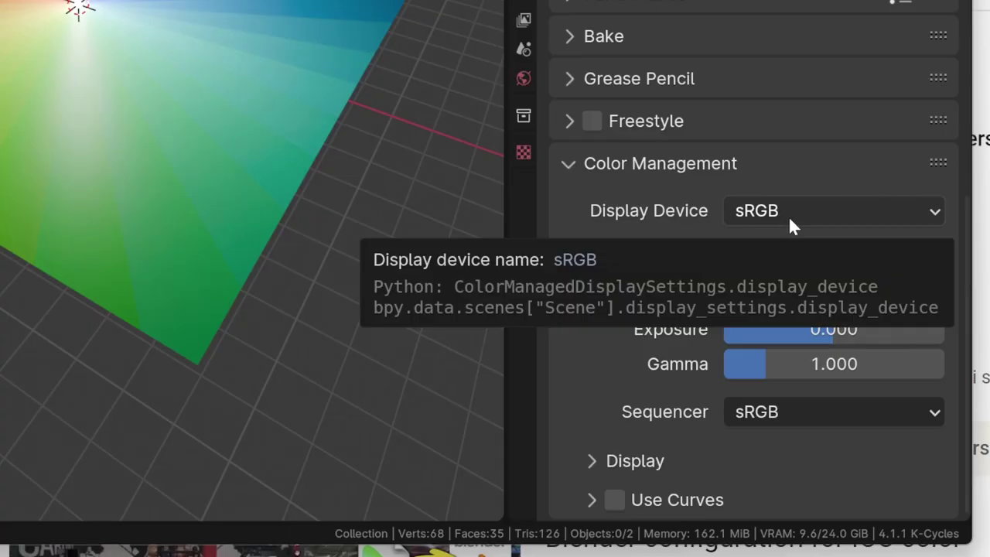
pyautogui.click(790, 223)
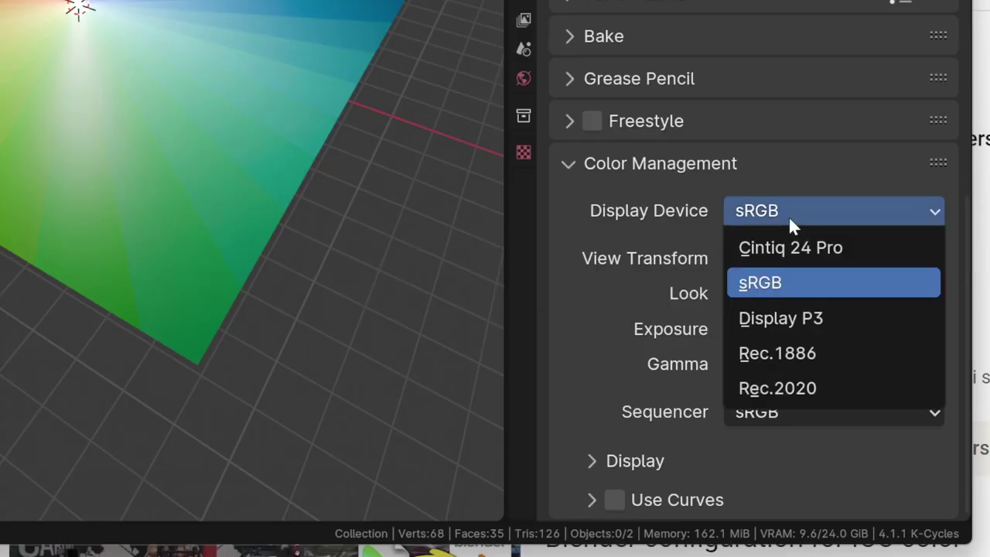
pyautogui.click(768, 318)
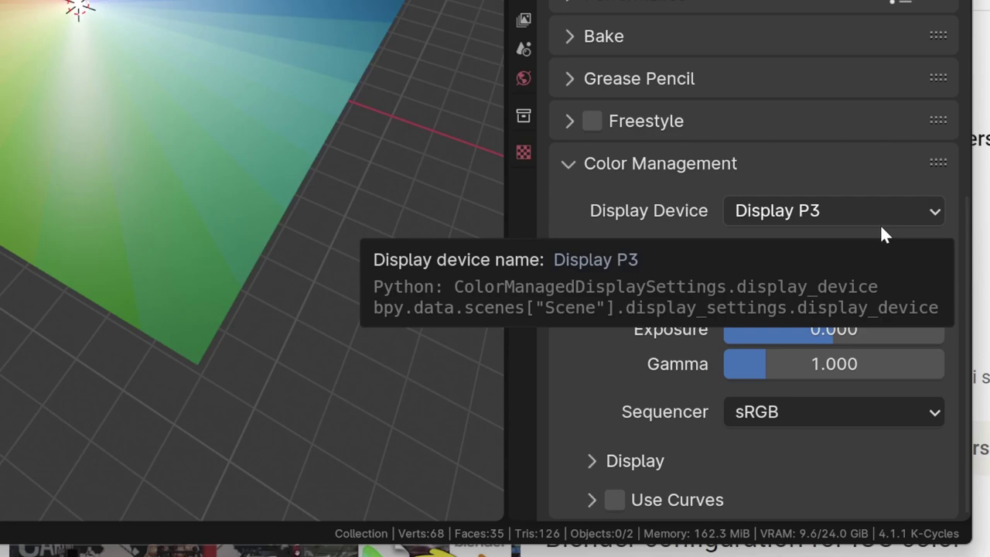
pyautogui.click(884, 221)
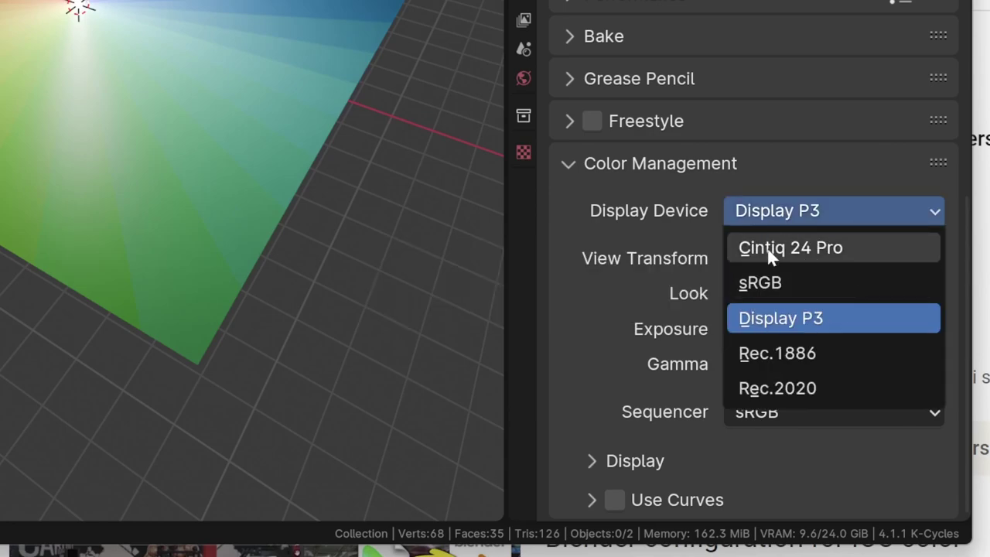
# - Set the display device to Cintiq 24 Pro and compare the Standard and AgX view transforms
pyautogui.click(805, 255)
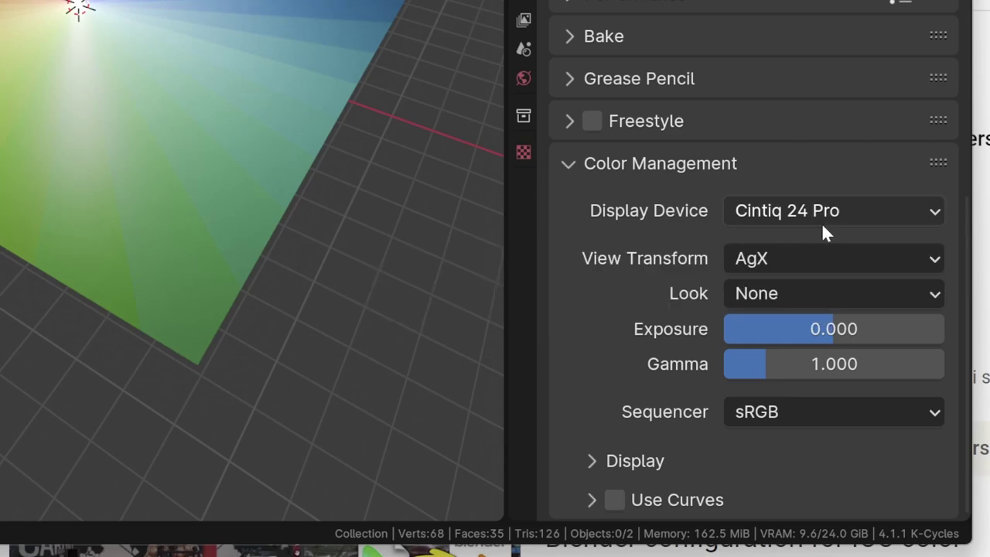
pyautogui.click(811, 259)
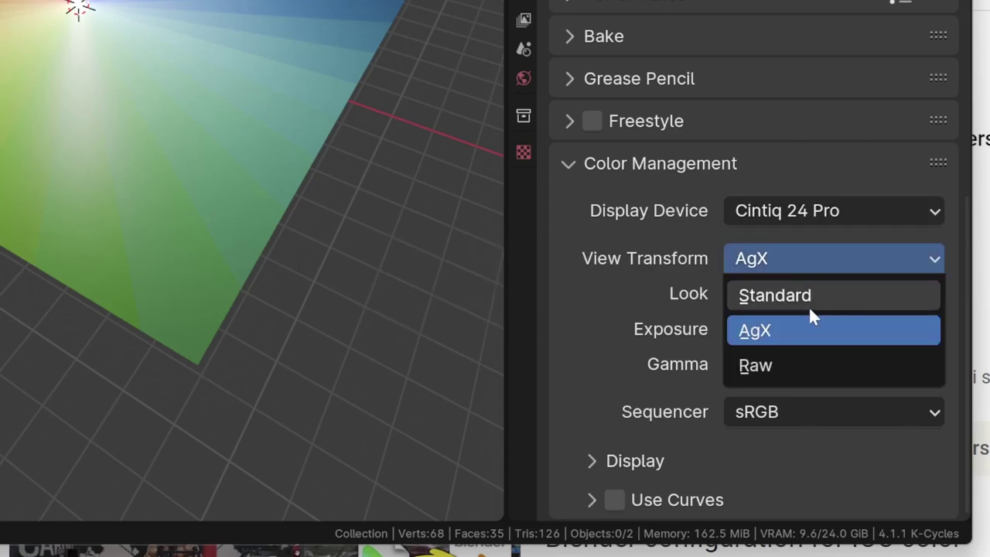
pyautogui.click(808, 306)
pyautogui.click(802, 260)
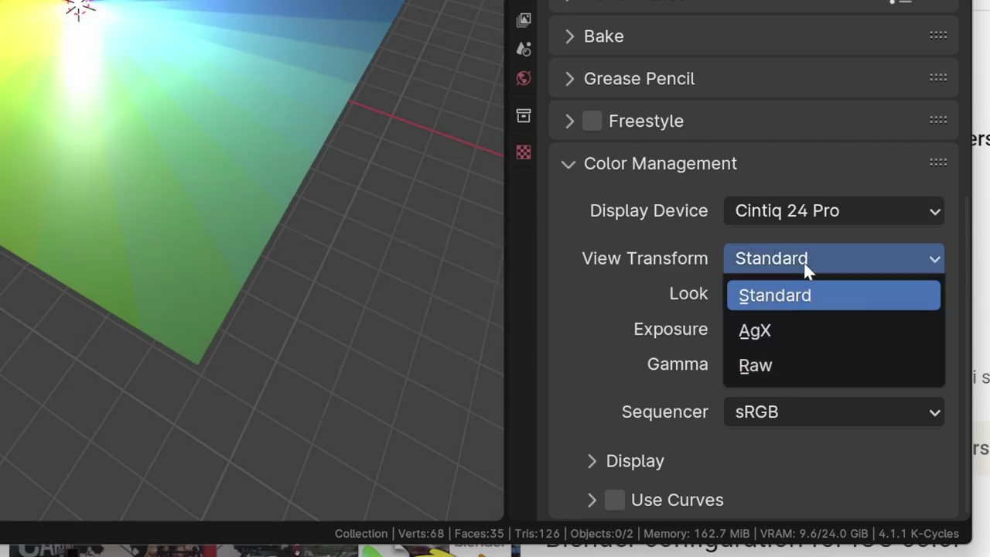
pyautogui.click(810, 326)
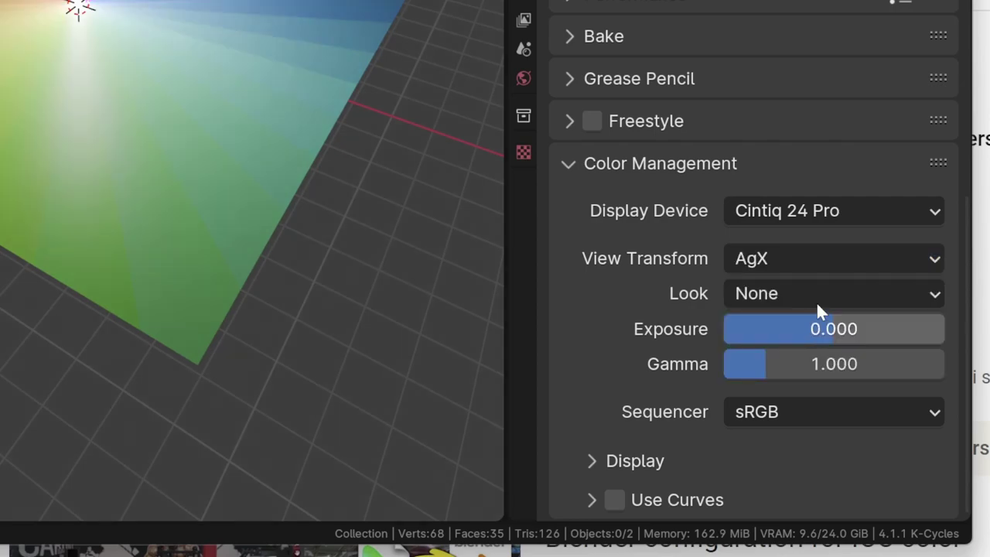
pyautogui.click(831, 222)
# - Compare against Display P3 with AgX, then return the display device to Cintiq 24 Pro
pyautogui.click(838, 317)
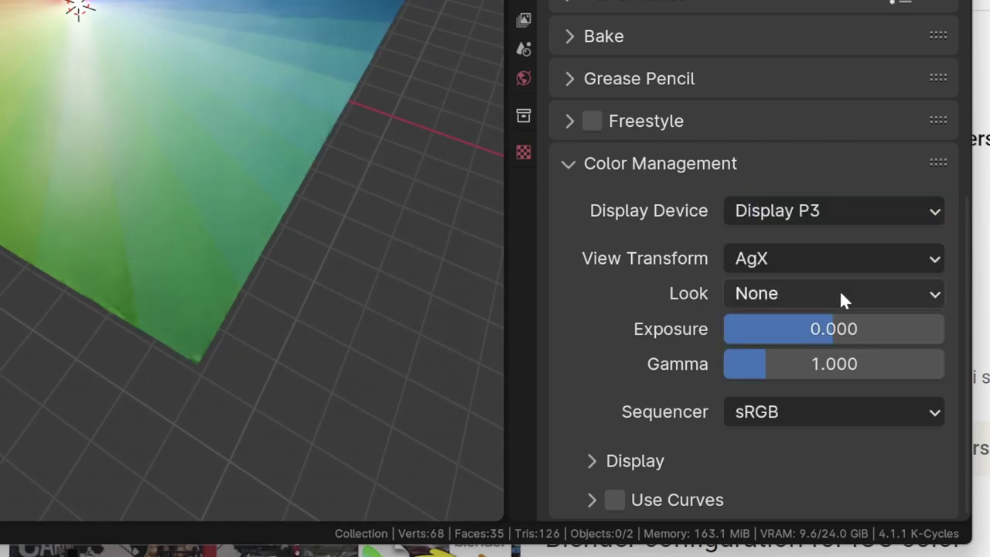
pyautogui.click(845, 271)
pyautogui.click(845, 269)
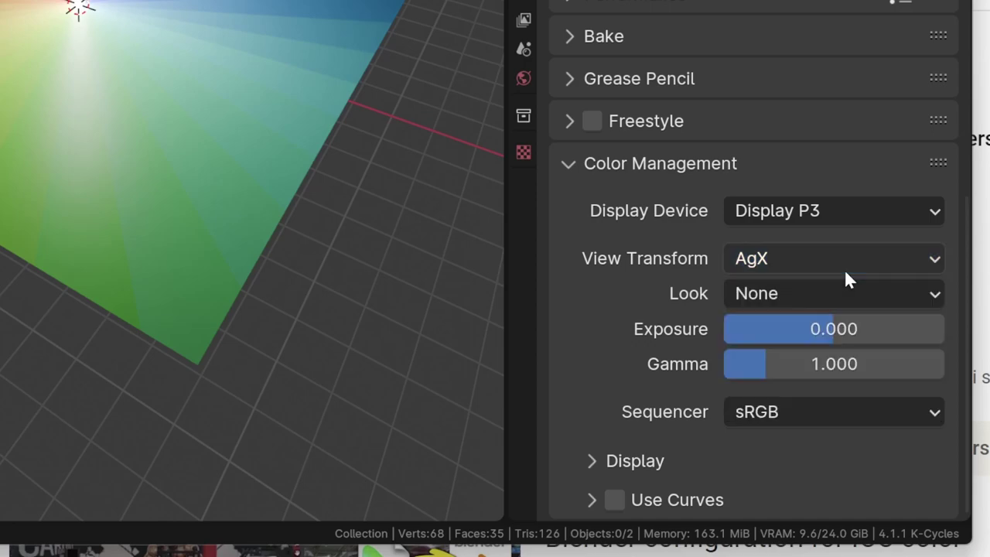
pyautogui.click(858, 225)
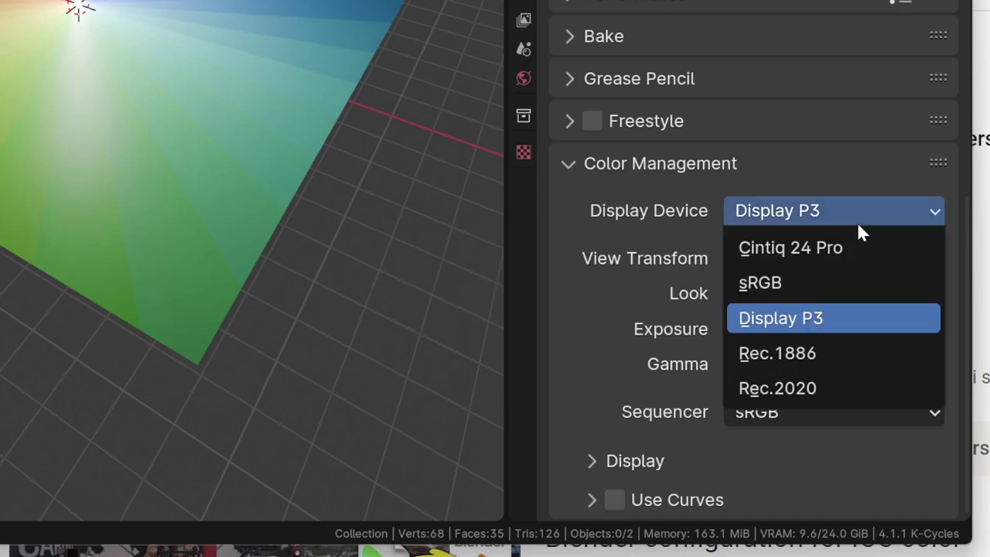
pyautogui.click(826, 249)
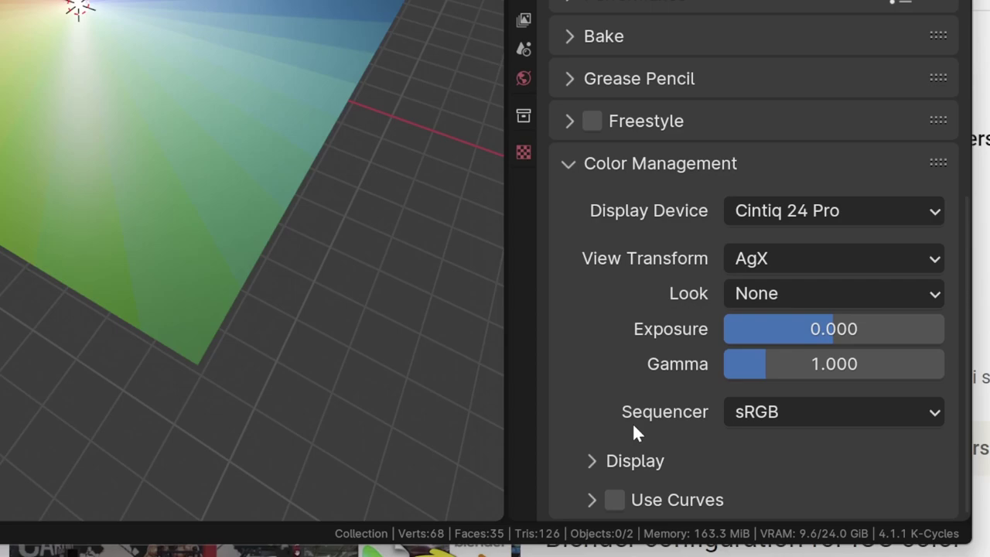
pyautogui.click(819, 218)
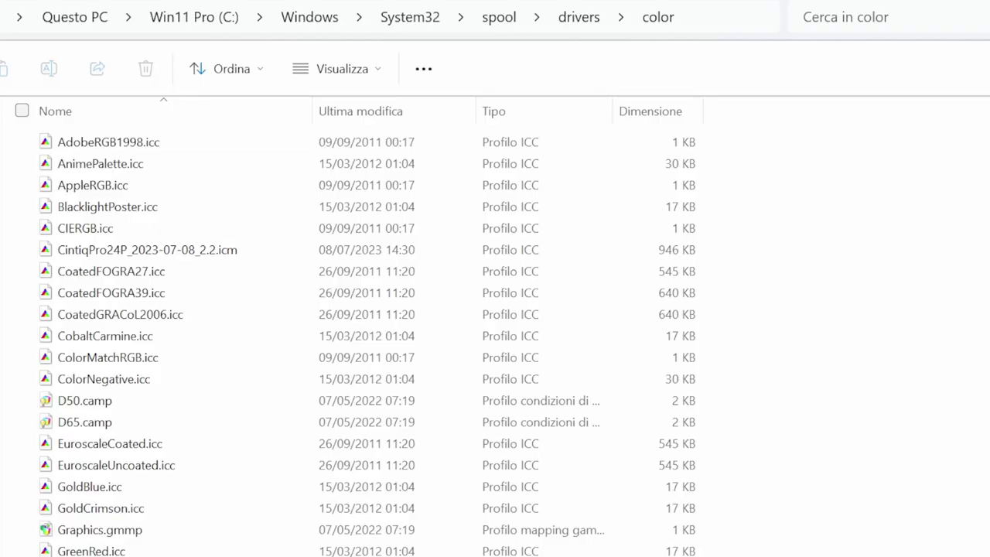
pyautogui.moveTo(147, 249)
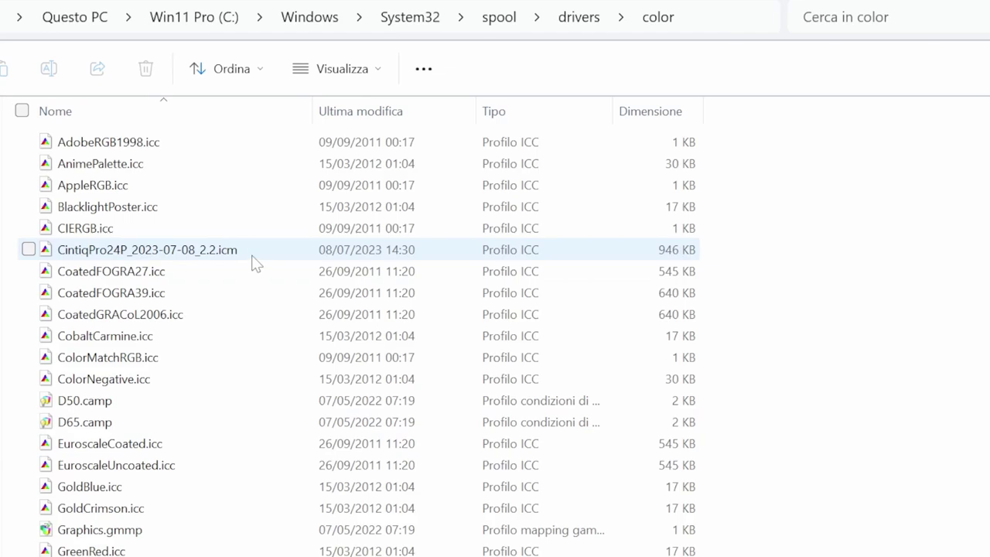
# - Select CintiqPro24P_2023-07-08_2.2.icm and check that the folder path is C:\Windows\System32\spool\drivers\color
pyautogui.click(241, 253)
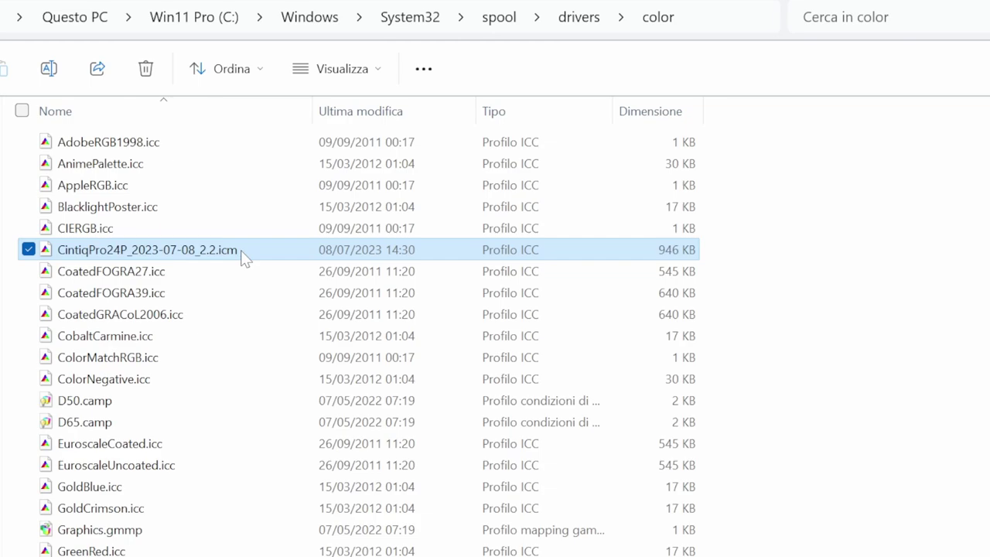
pyautogui.click(737, 17)
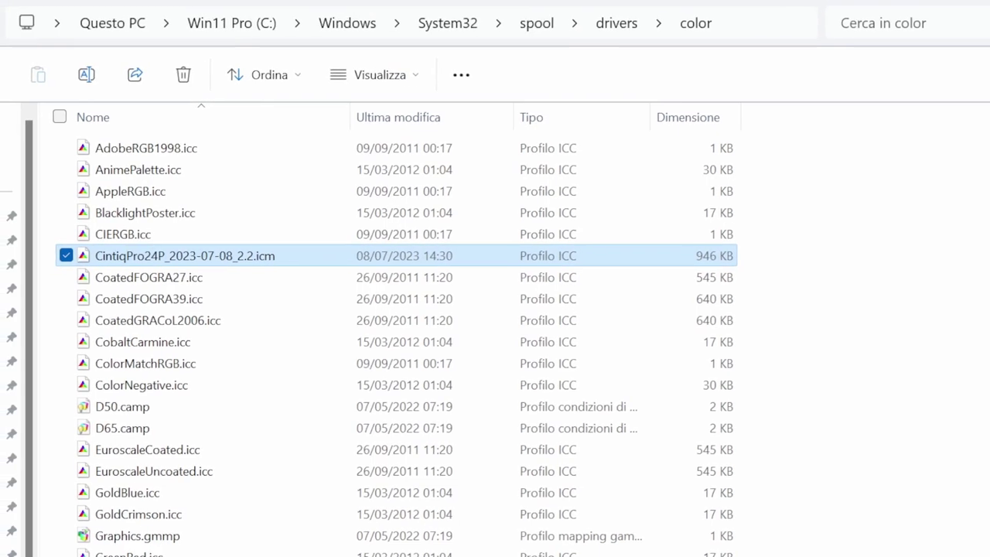
pyautogui.click(770, 40)
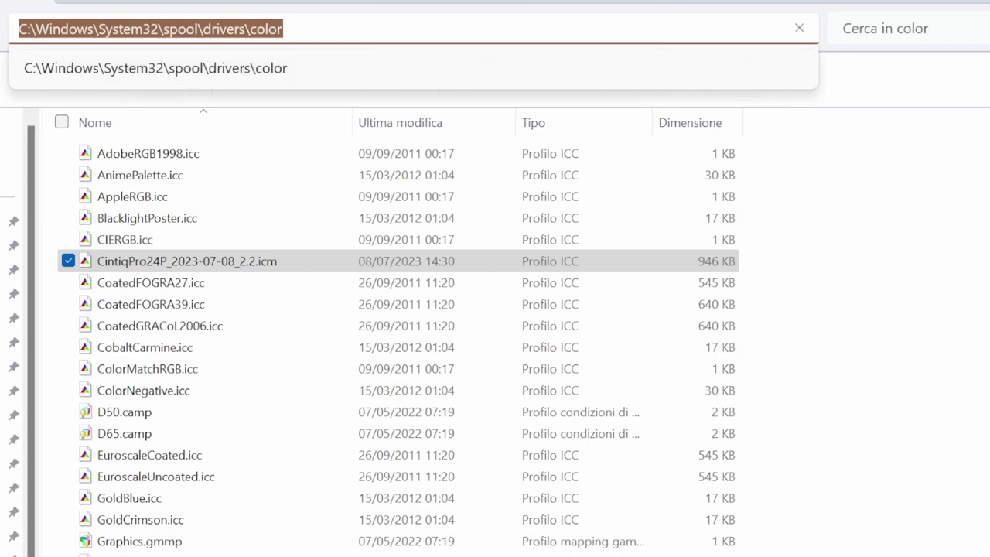
pyautogui.click(147, 455)
pyautogui.scroll(-5, 146, 464)
pyautogui.scroll(5, 399, 340)
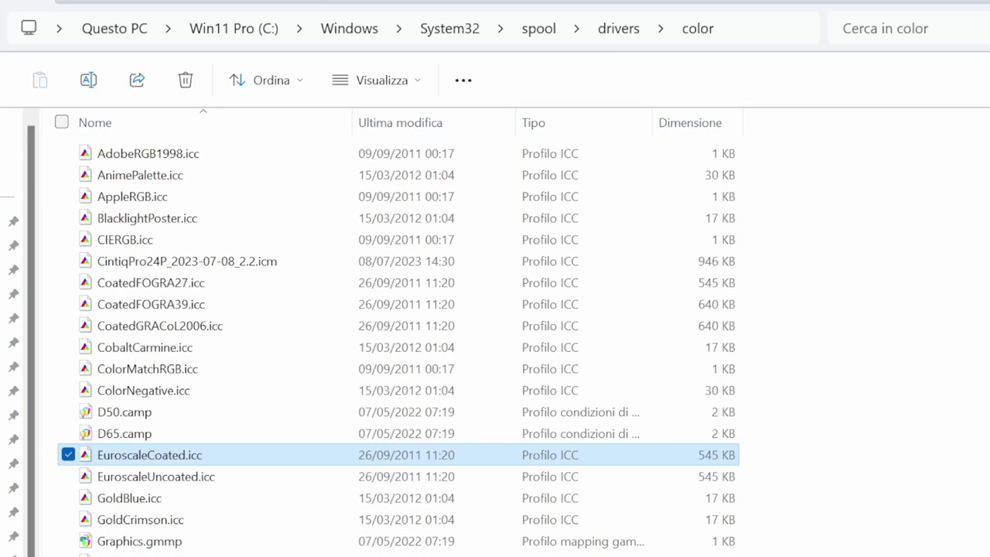
pyautogui.click(232, 261)
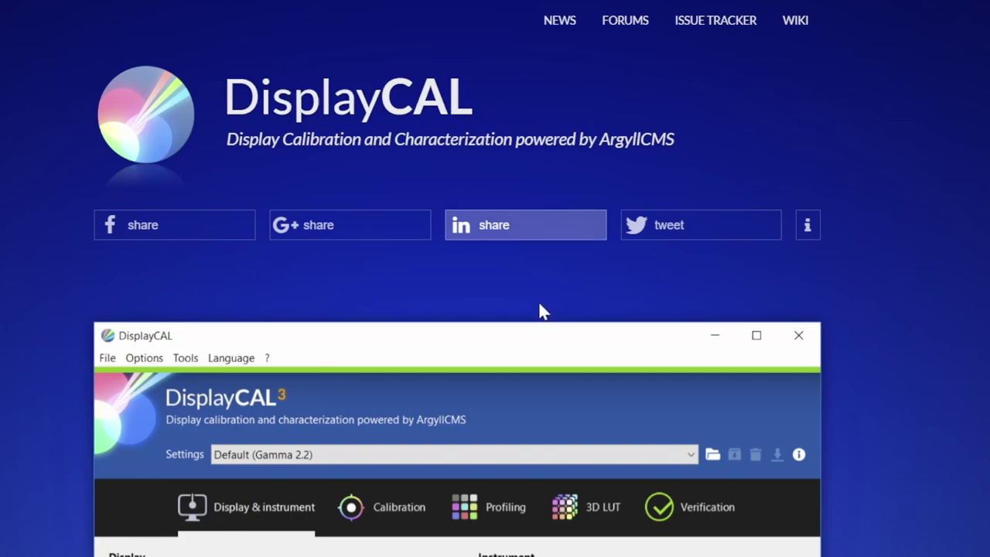
# - Scroll down and back up through the DisplayCAL home page
pyautogui.scroll(-5, 539, 309)
pyautogui.scroll(-5, 564, 539)
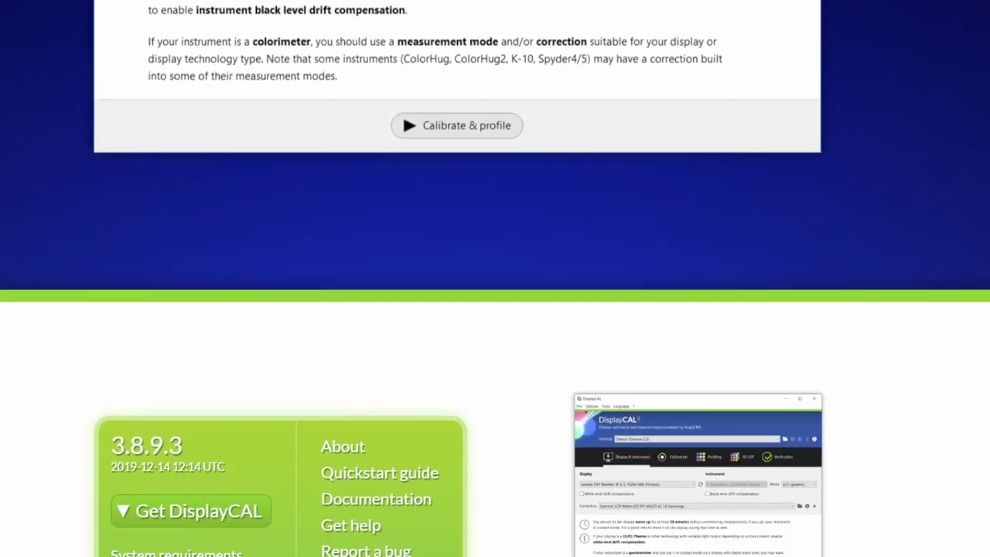
pyautogui.scroll(6, 564, 539)
pyautogui.scroll(4, 563, 539)
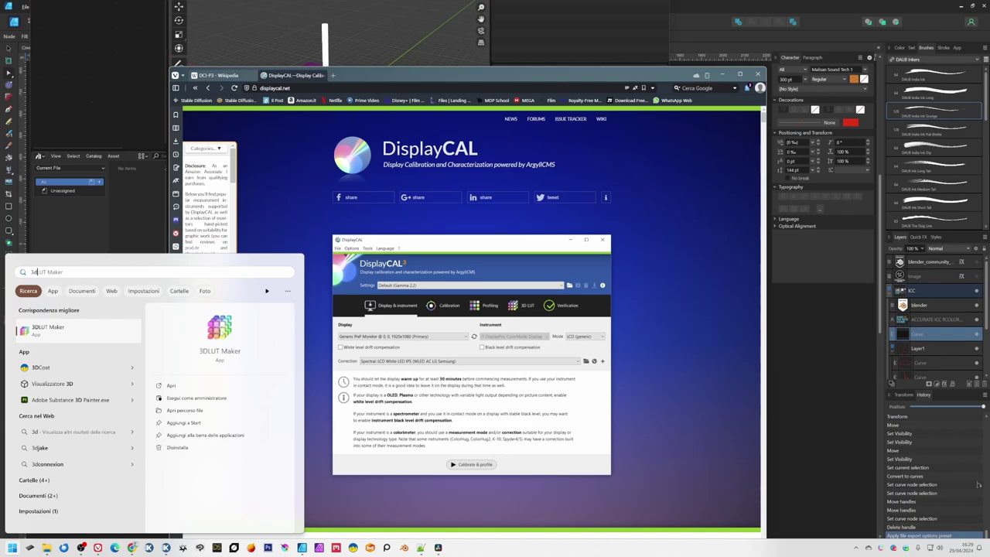
# - Launch 3DLUT Maker and set the source profile to DisplayP3 after trying sRGB IEC61966-2.1
pyautogui.click(218, 329)
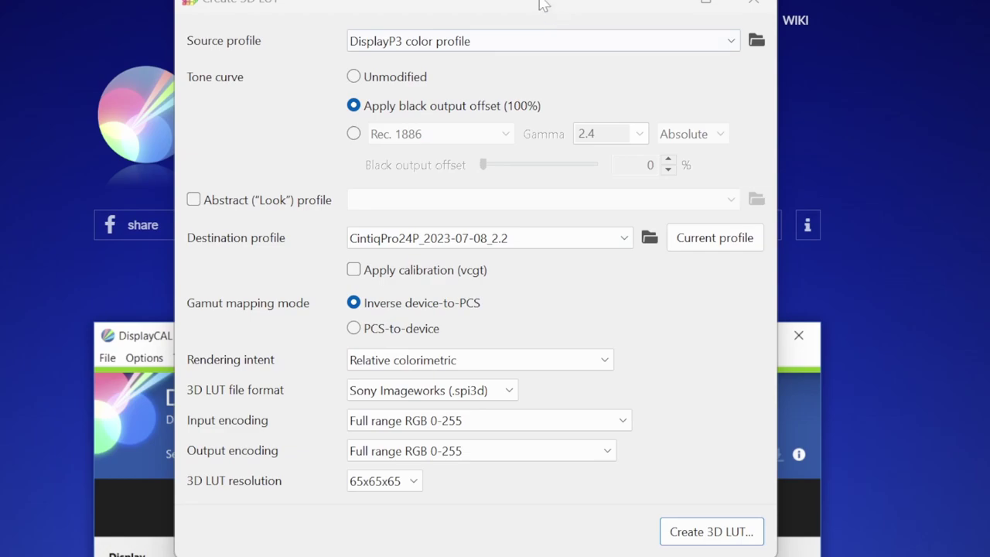
pyautogui.moveTo(541, 1); pyautogui.dragTo(537, 9)
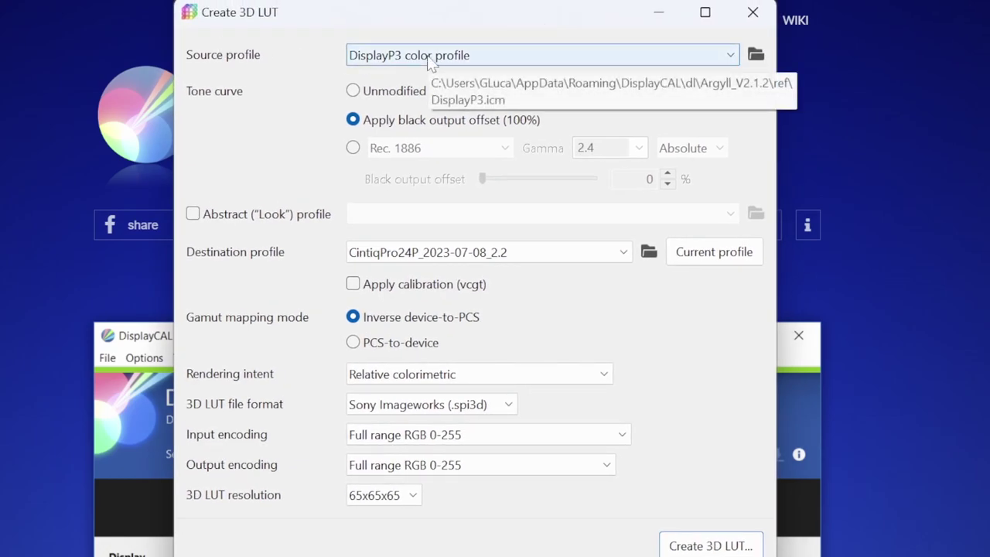
pyautogui.click(517, 55)
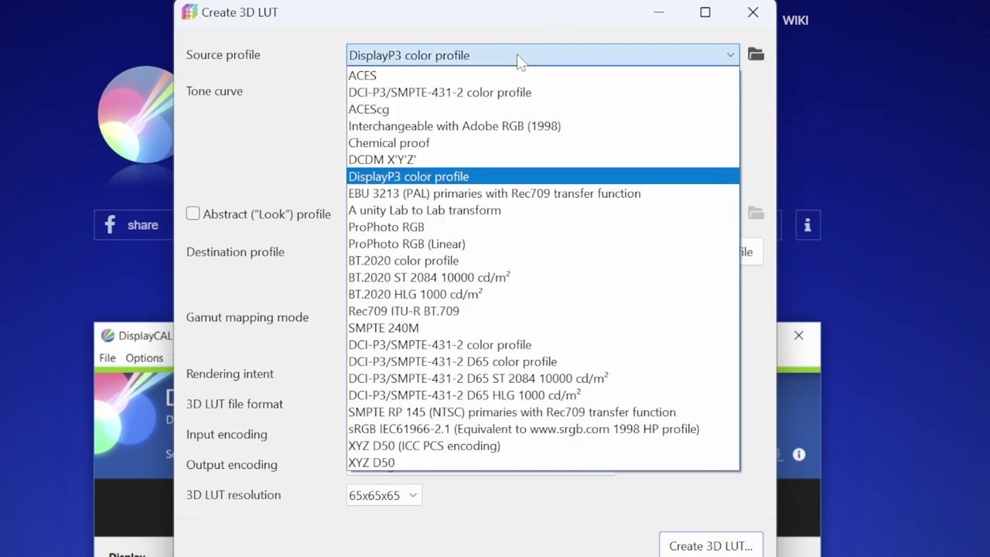
pyautogui.click(507, 428)
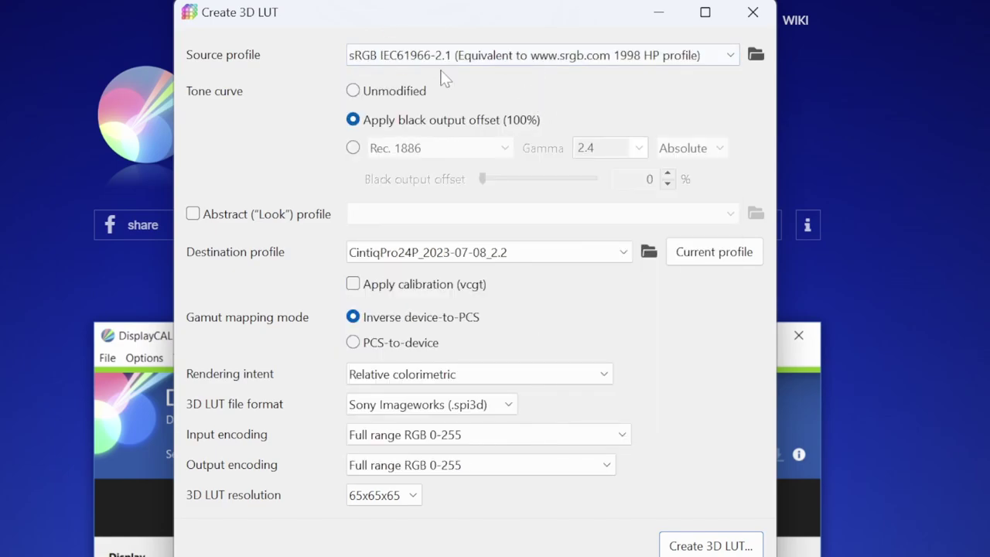
pyautogui.click(455, 51)
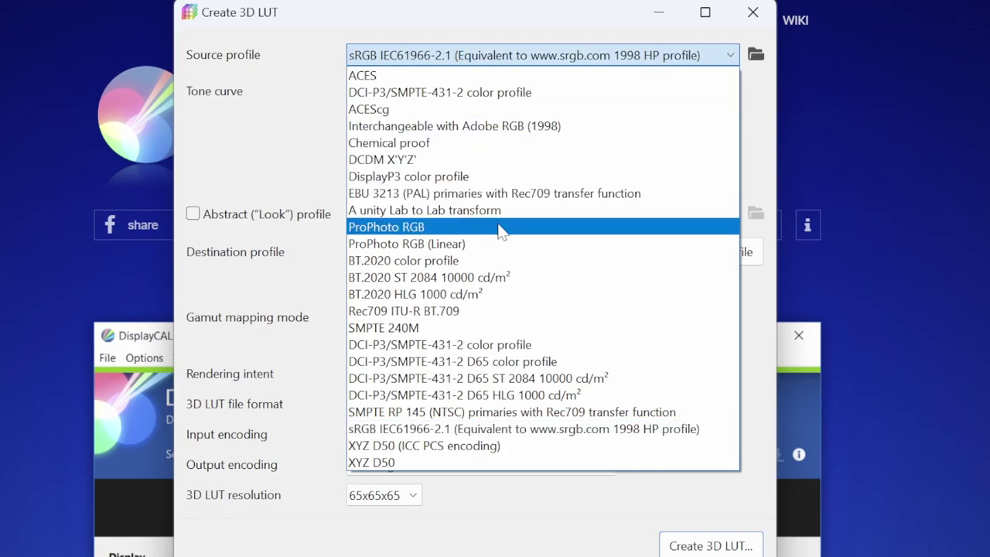
pyautogui.click(499, 176)
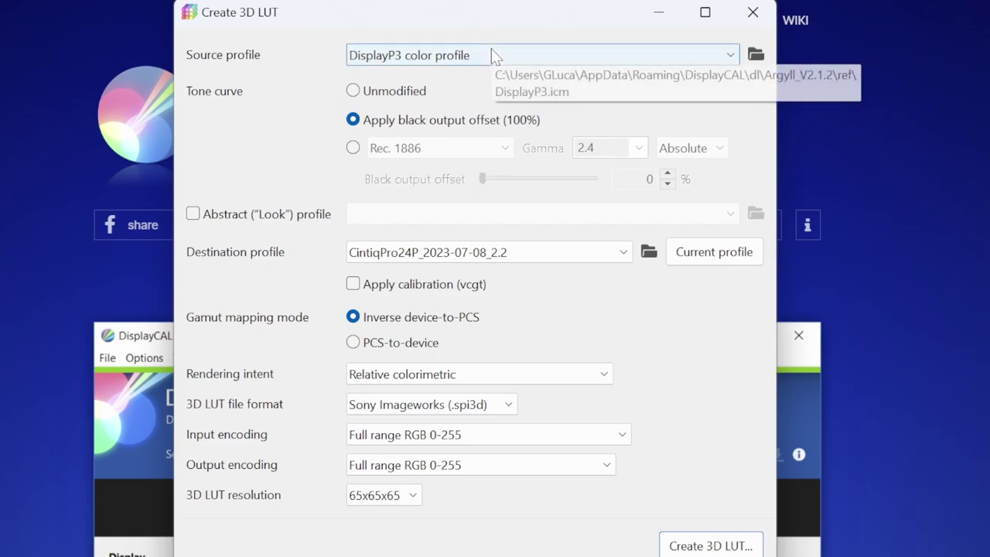
pyautogui.click(649, 253)
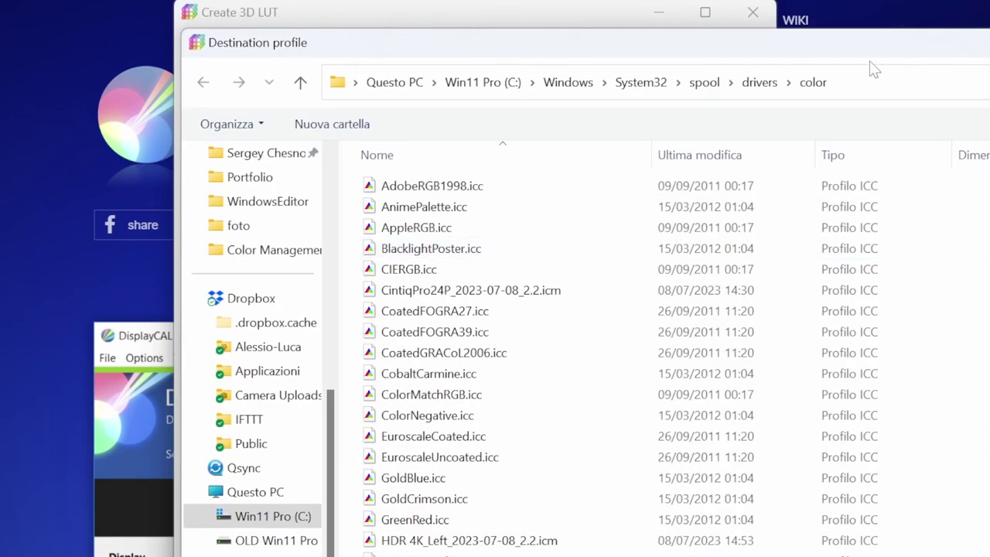
pyautogui.moveTo(874, 48); pyautogui.dragTo(578, 8)
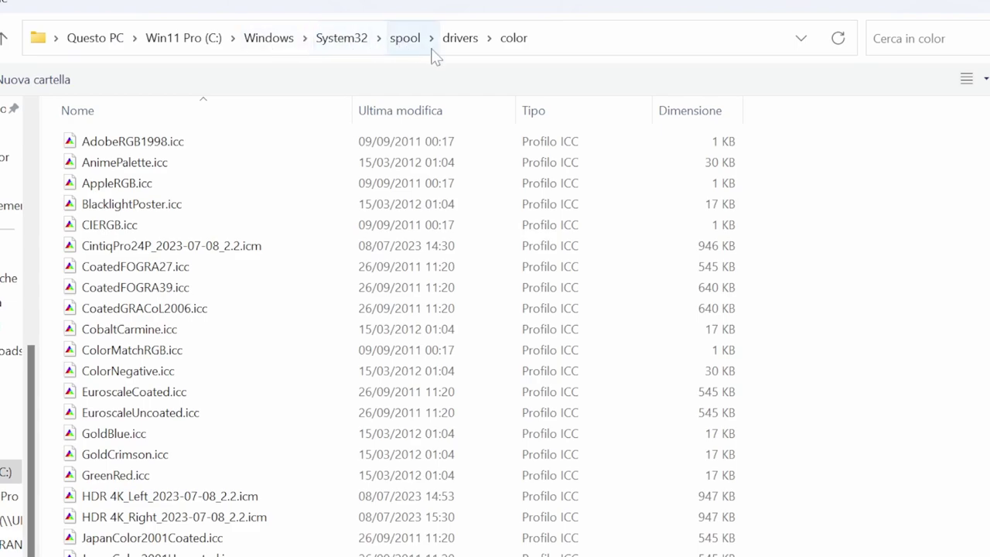
pyautogui.click(236, 246)
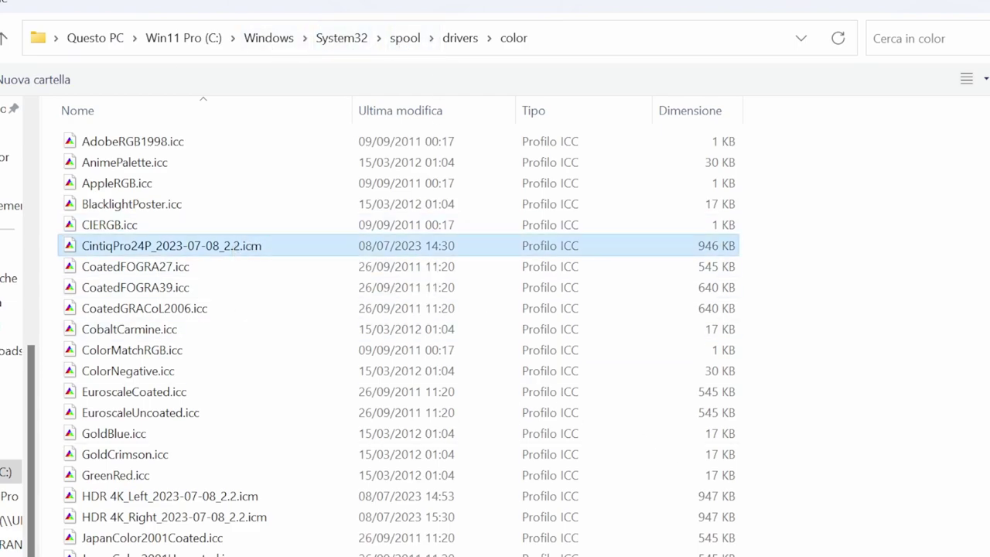
pyautogui.doubleClick(236, 246)
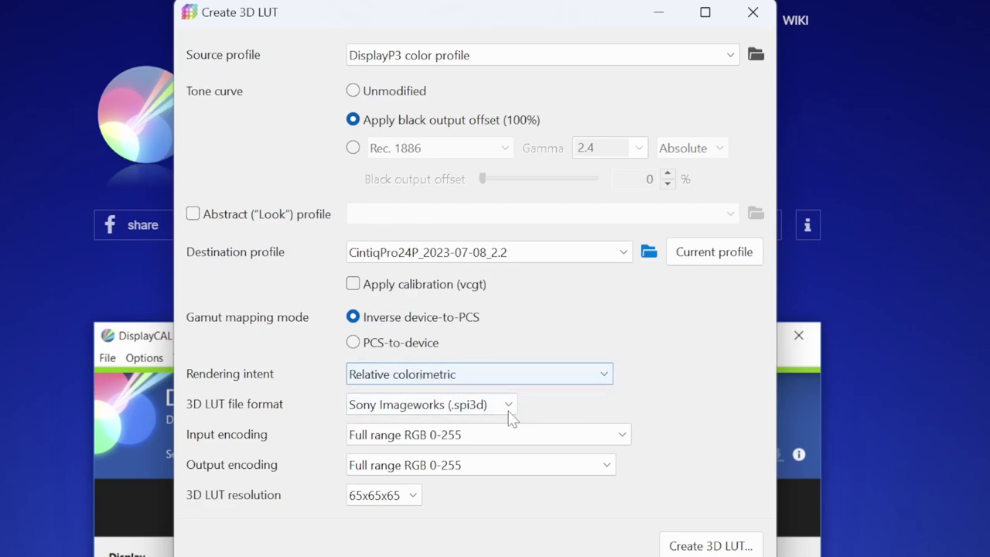
pyautogui.click(441, 408)
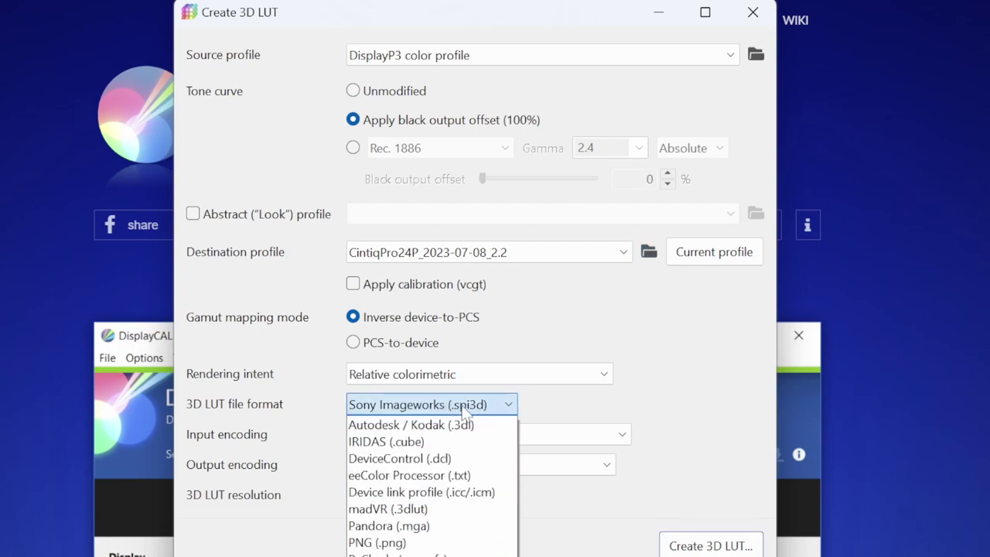
pyautogui.click(665, 390)
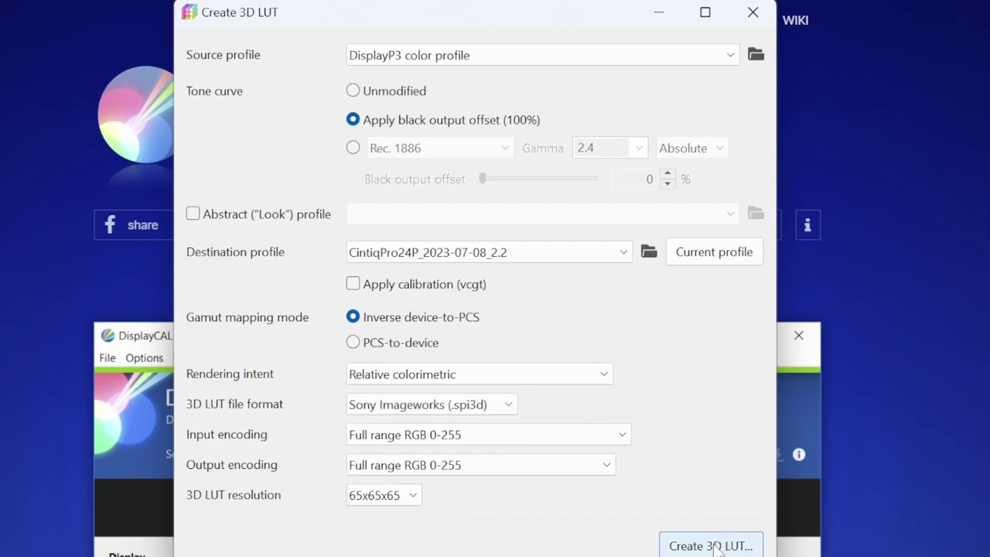
# - Create the 3D LUT and select the CintiqPro24_DisplayP3D65 name before the .spi3d extension
pyautogui.click(715, 546)
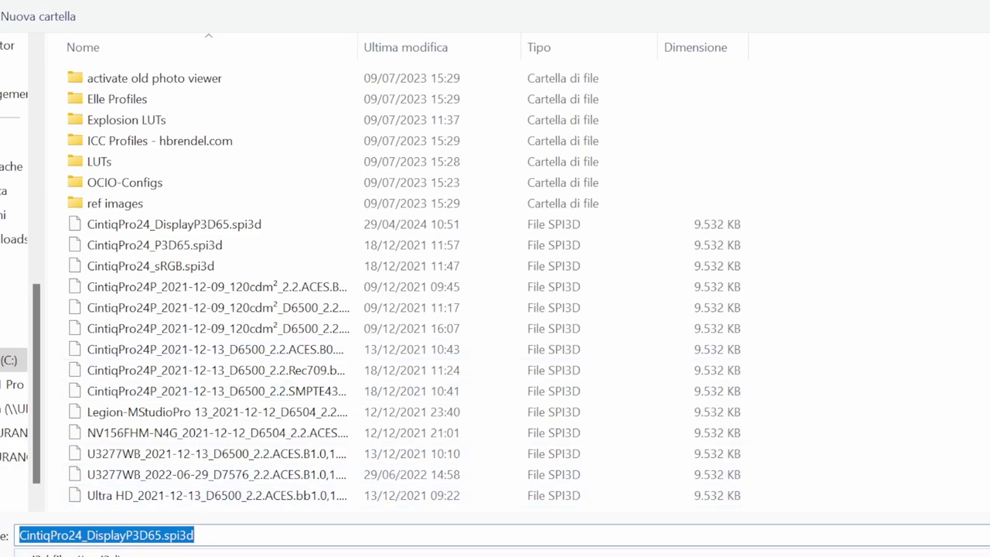
pyautogui.click(230, 533)
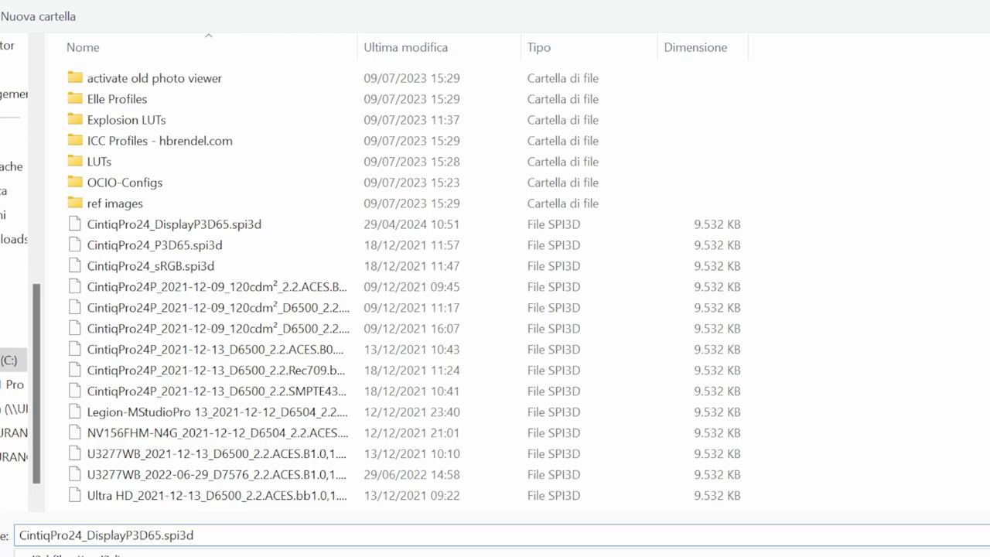
pyautogui.moveTo(161, 534)
pyautogui.mouseDown()
pyautogui.moveTo(20, 534)
pyautogui.moveTo(161, 534)
pyautogui.mouseUp()
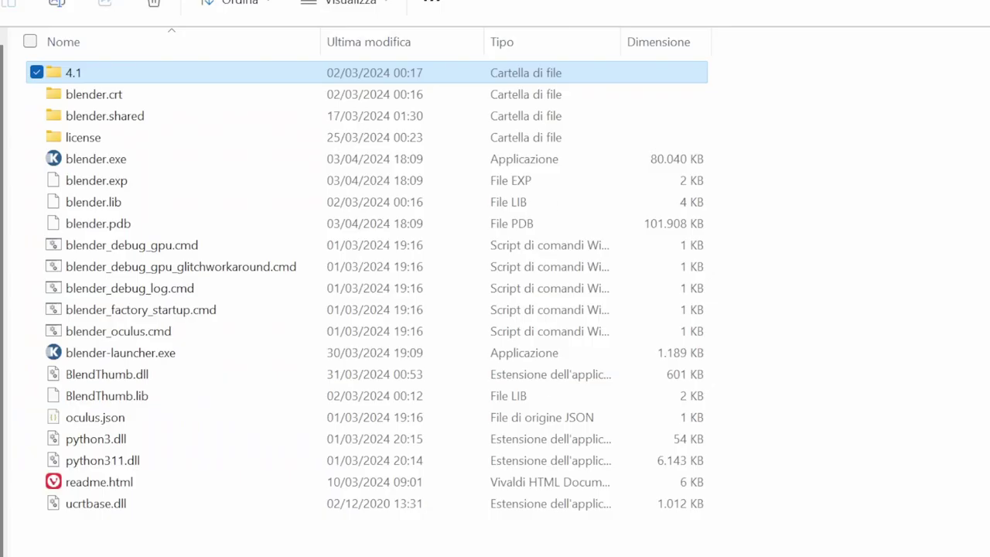
# - Navigate into 4.1 > datafiles > colormanagement and look over config.ocio and config-new.ocio
pyautogui.moveTo(332, 553)
pyautogui.mouseDown()
pyautogui.moveTo(287, 383)
pyautogui.moveTo(133, 88)
pyautogui.moveTo(331, 550)
pyautogui.mouseUp()
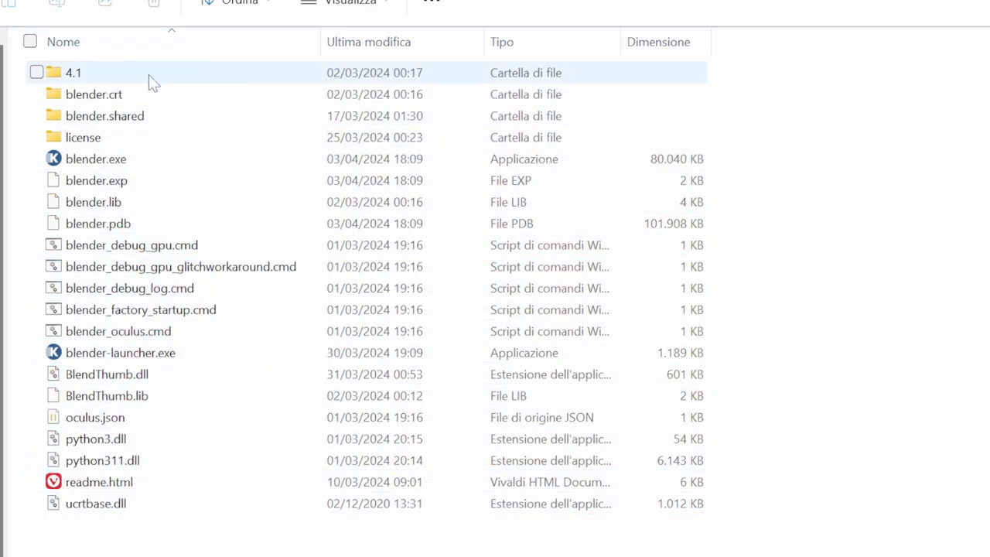
pyautogui.click(90, 78)
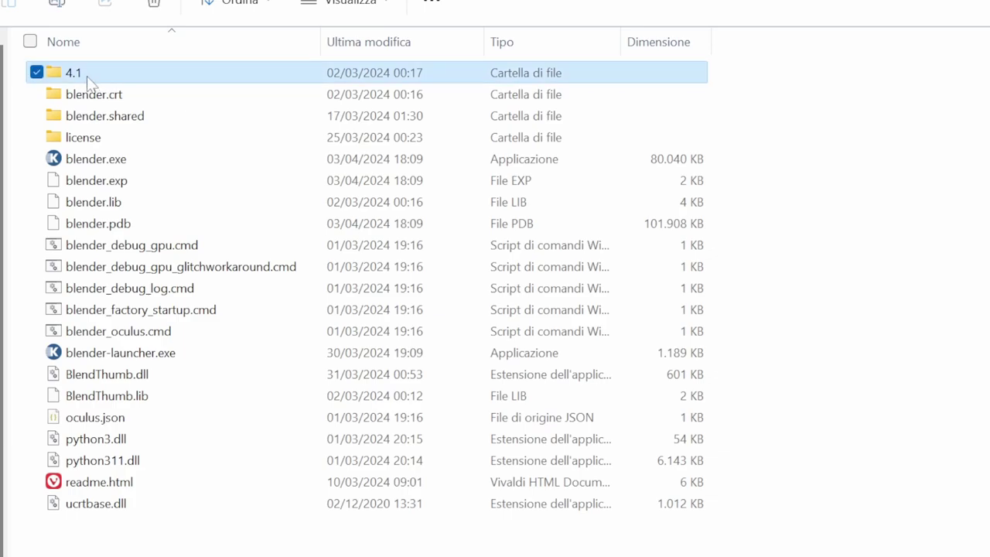
pyautogui.moveTo(73, 72)
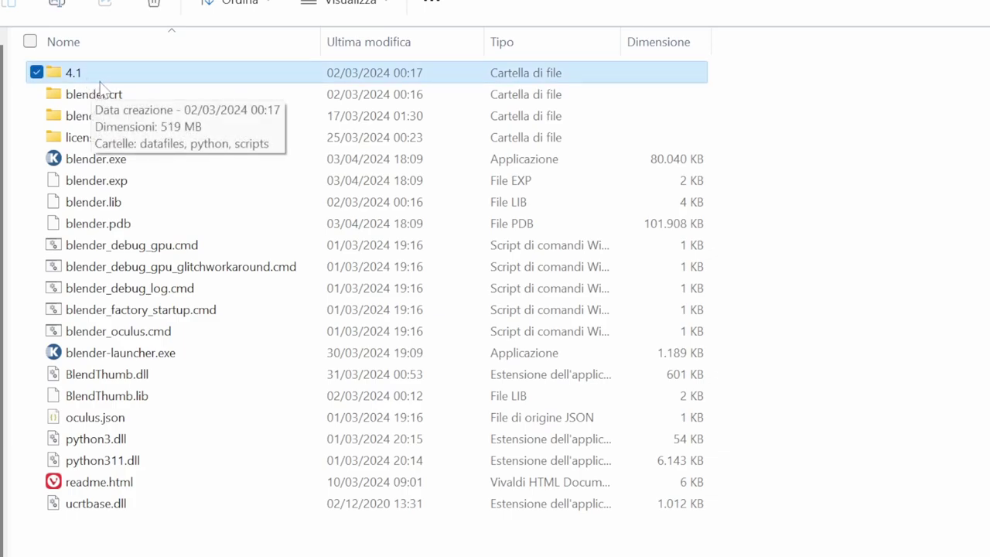
pyautogui.doubleClick(106, 80)
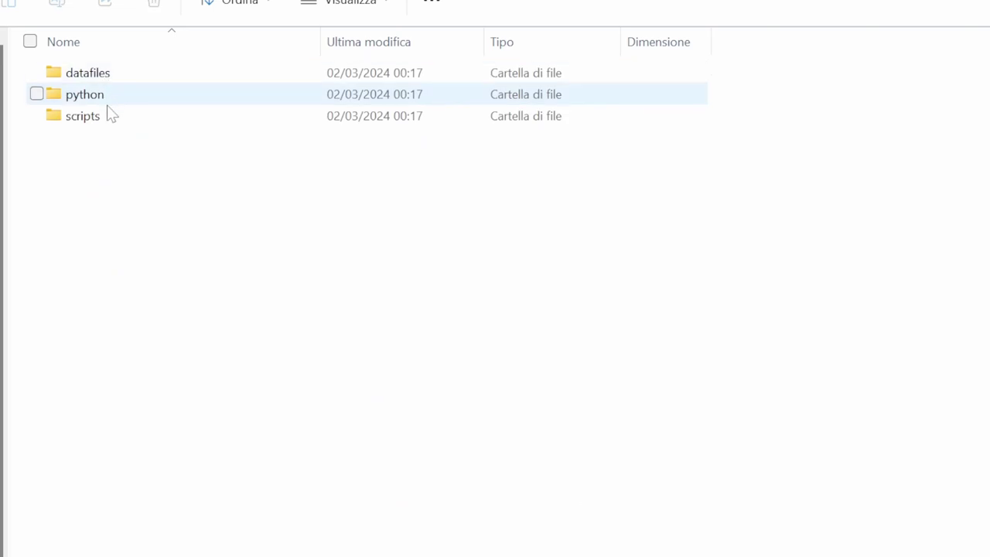
pyautogui.doubleClick(125, 73)
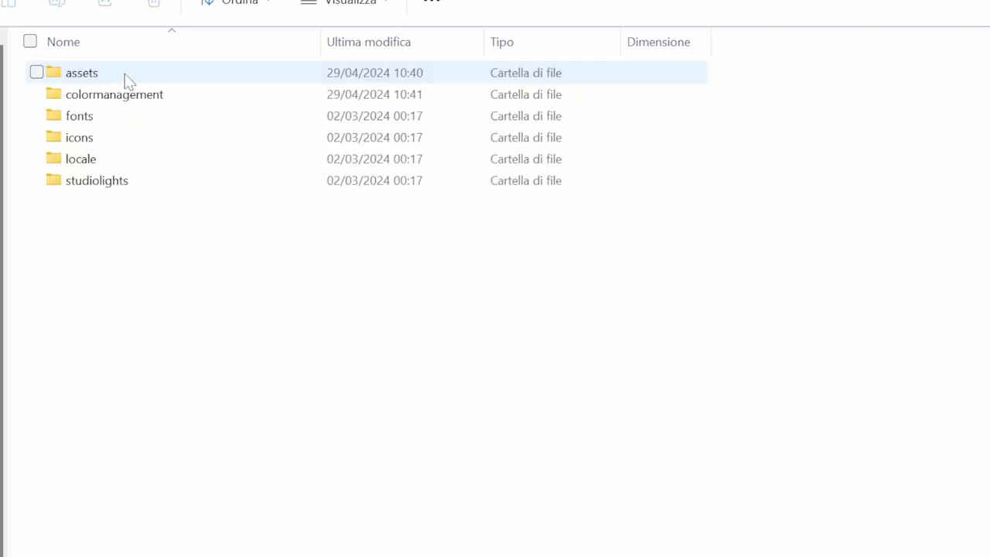
pyautogui.doubleClick(121, 98)
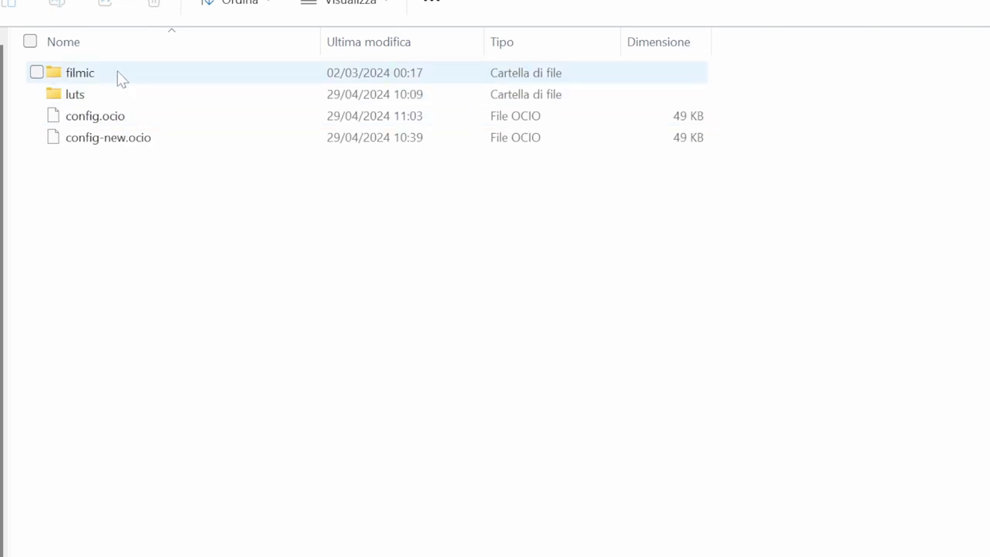
pyautogui.click(119, 75)
pyautogui.click(109, 93)
pyautogui.click(114, 75)
pyautogui.click(111, 100)
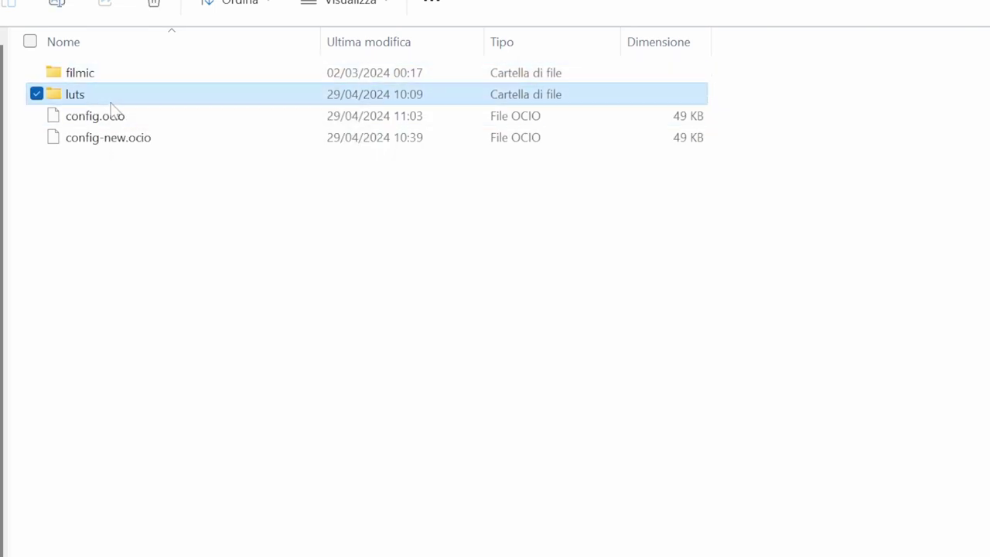
pyautogui.click(122, 114)
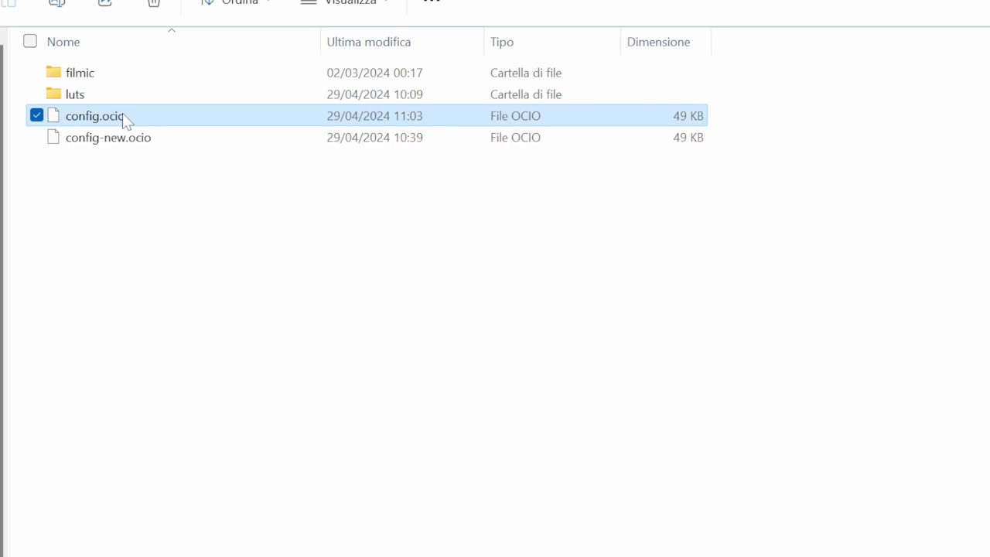
pyautogui.click(137, 155)
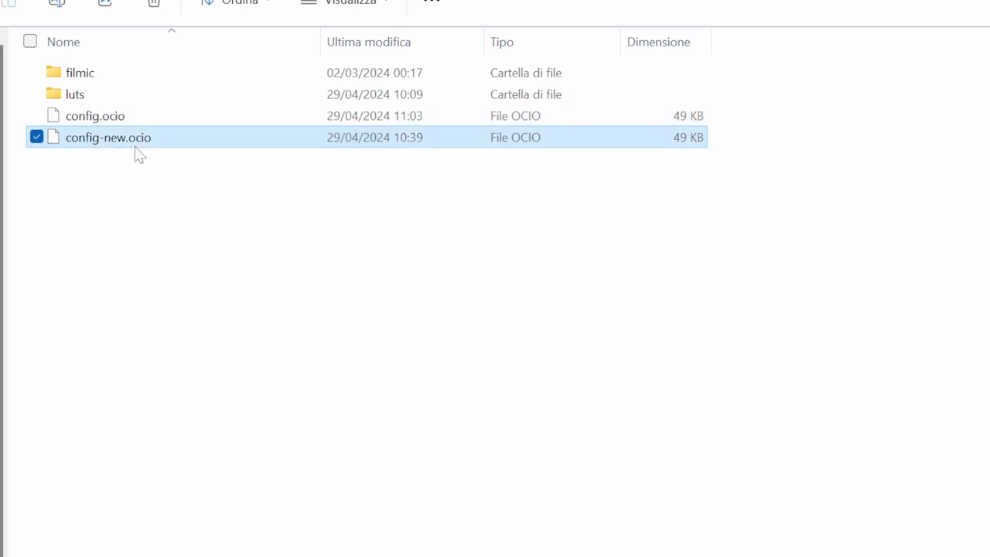
pyautogui.click(137, 198)
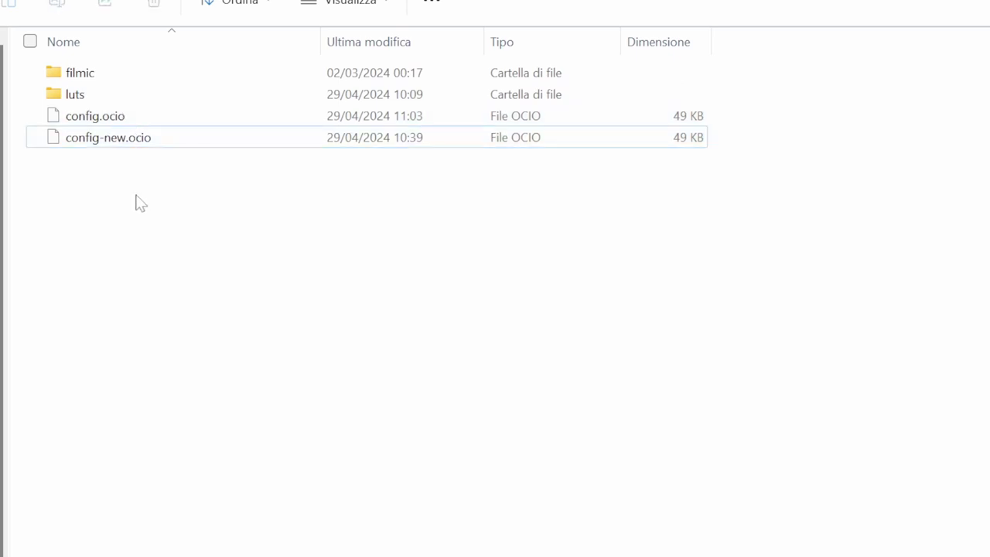
# - Find CintiqPro24_DisplayP3D65.spi3d in the luts folder, then go back to colormanagement
pyautogui.doubleClick(117, 97)
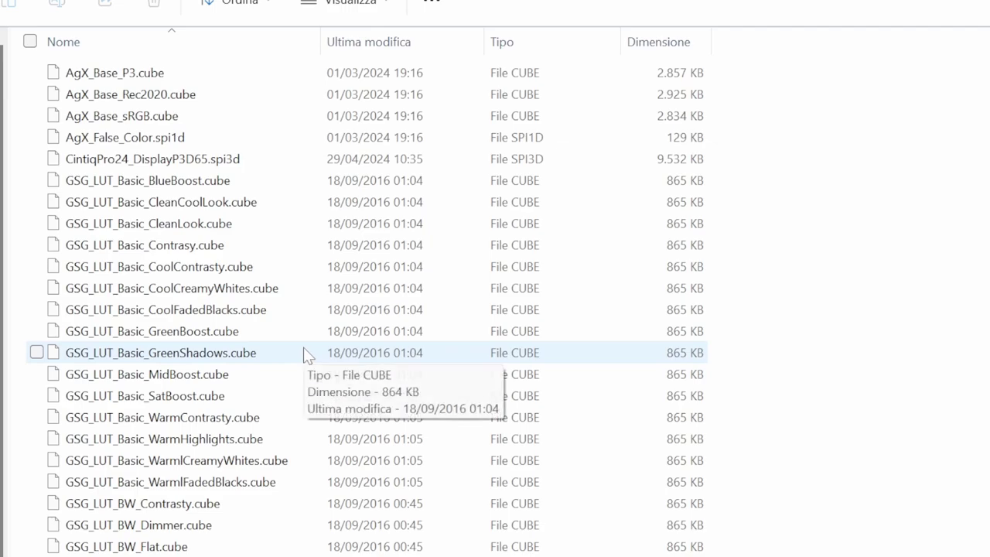
pyautogui.scroll(-15, 313, 348)
pyautogui.scroll(-7, 318, 341)
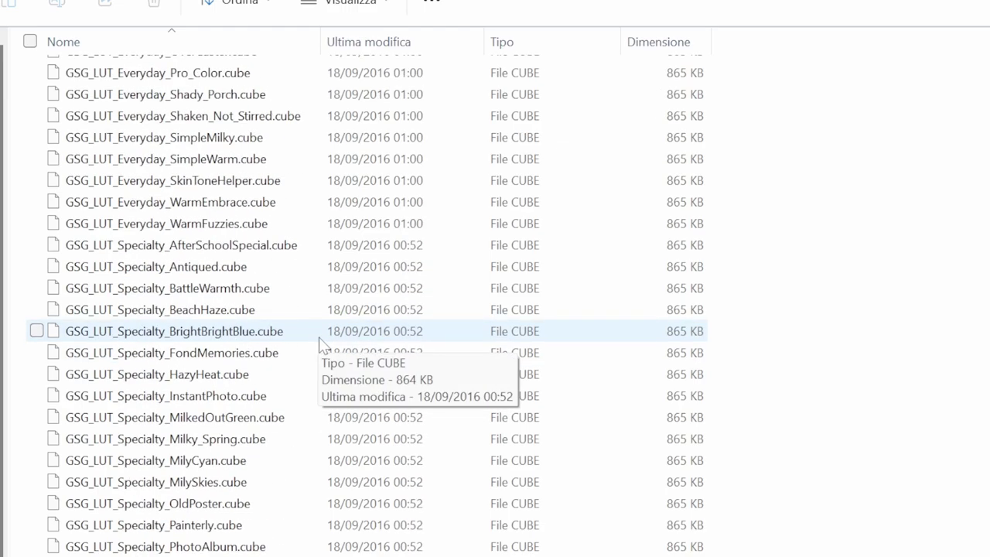
pyautogui.scroll(8, 347, 330)
pyautogui.scroll(10, 347, 333)
pyautogui.scroll(3, 349, 350)
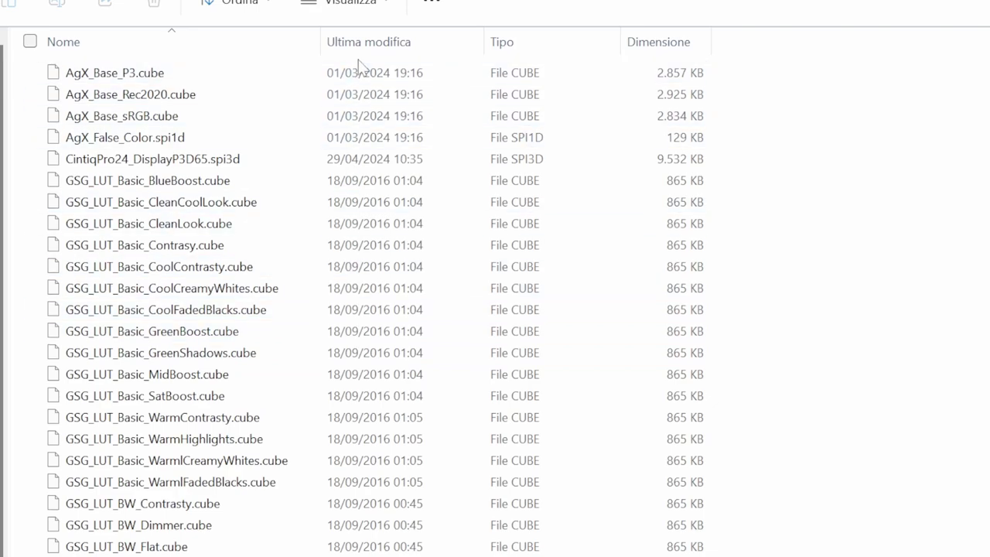
pyautogui.click(165, 96)
pyautogui.click(162, 116)
pyautogui.click(158, 139)
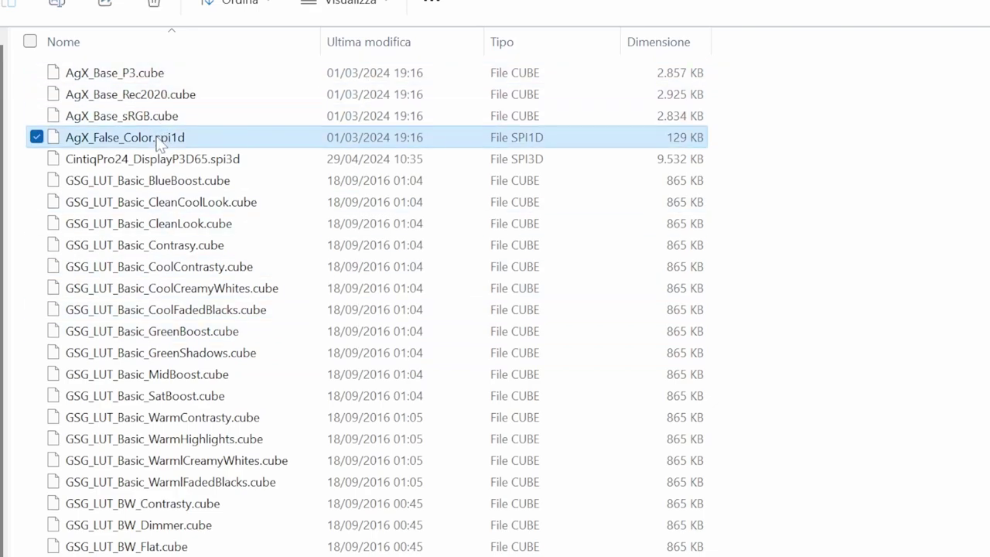
pyautogui.click(160, 160)
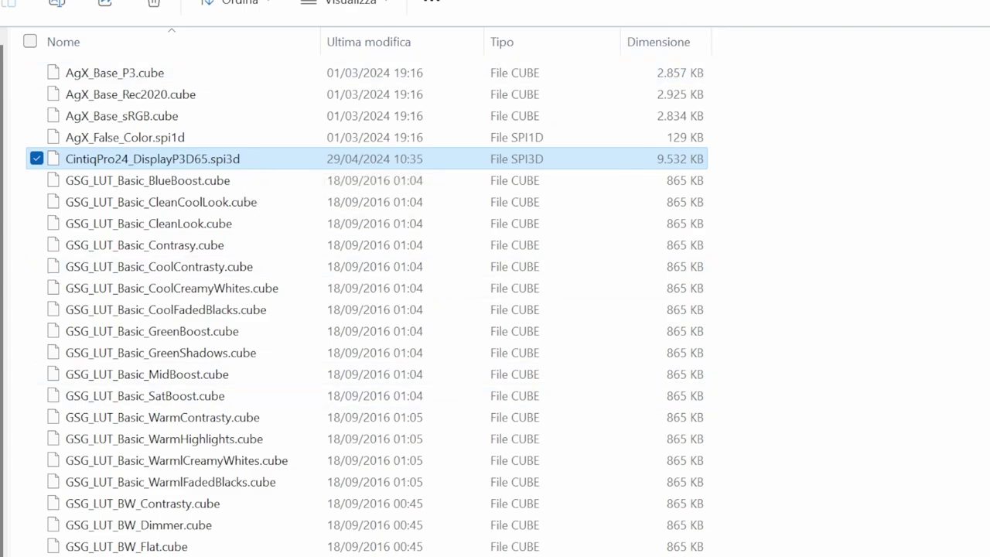
pyautogui.hotkey('alt', 'Up')
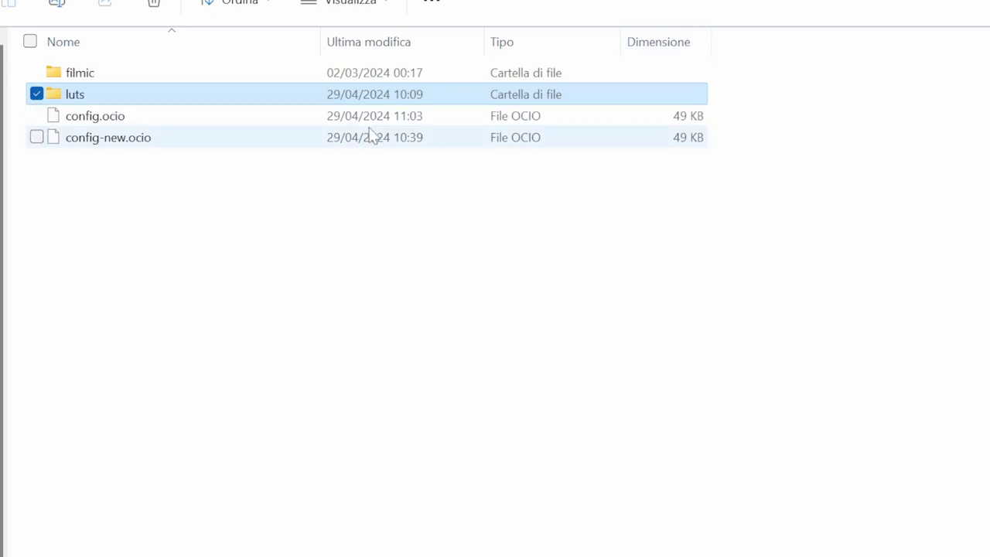
# - Open config.ocio in Notepad++ and select the displays section from Cintiq 24 Pro downward
pyautogui.click(124, 119)
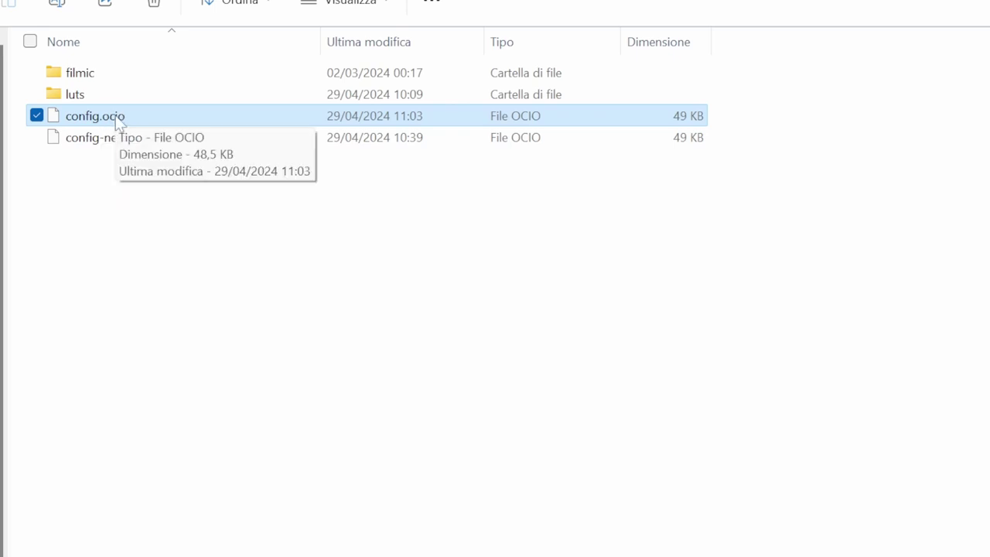
pyautogui.doubleClick(118, 122)
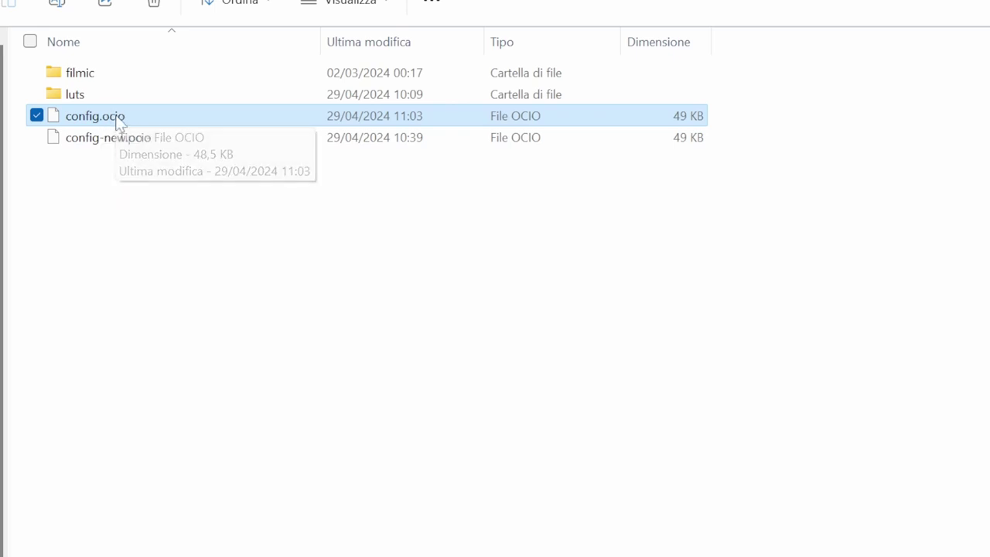
pyautogui.scroll(-4, 495, 309)
pyautogui.scroll(-1, 495, 309)
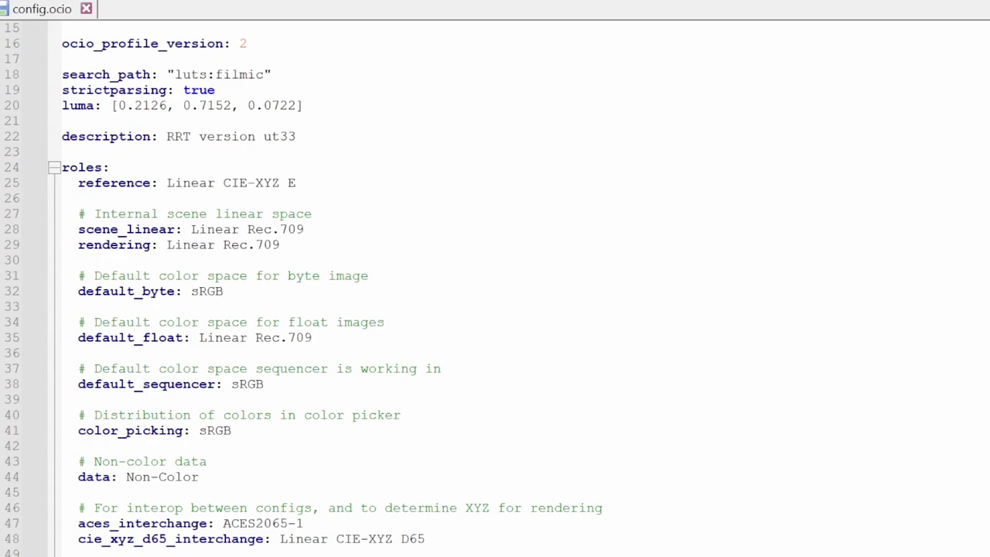
pyautogui.scroll(-5, 495, 309)
pyautogui.scroll(-5, 495, 309)
pyautogui.scroll(-1, 495, 309)
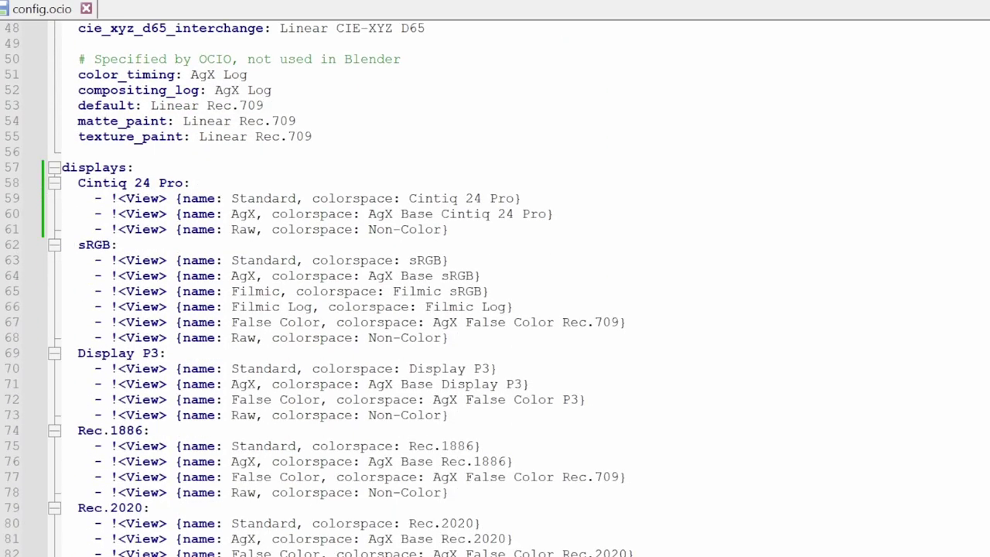
pyautogui.click(95, 167)
pyautogui.moveTo(77, 183); pyautogui.dragTo(634, 553)
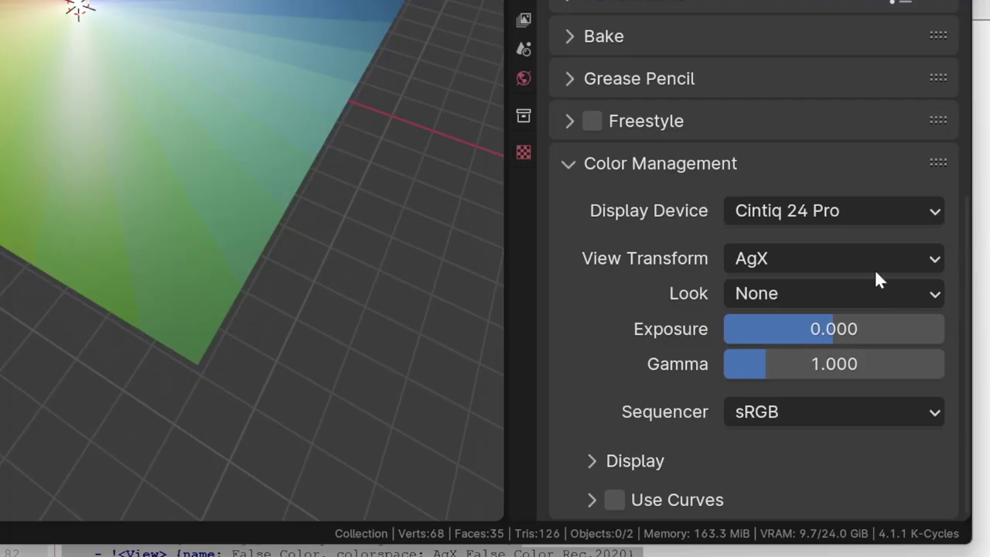
# - Open Blender's Display Device list to confirm Cintiq 24 Pro is offered
pyautogui.click(826, 218)
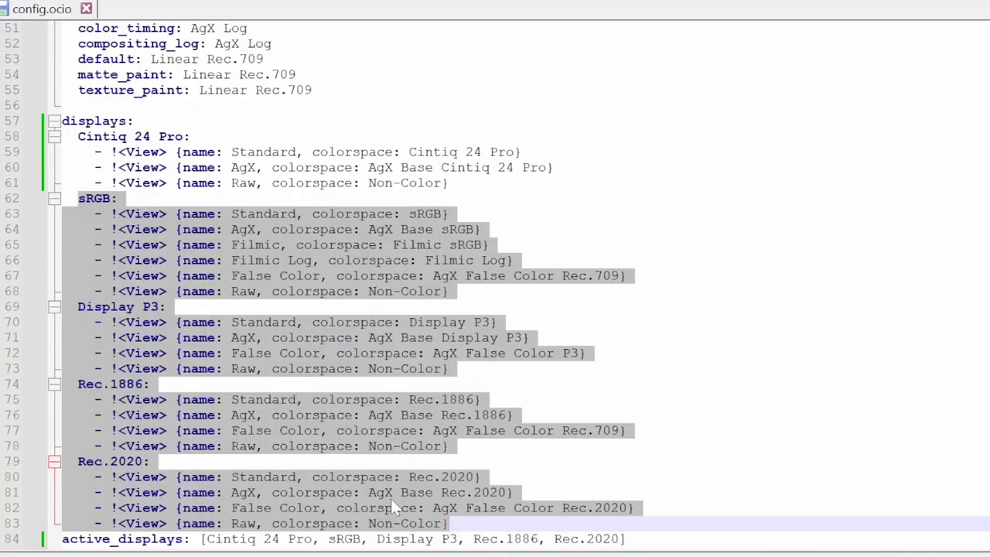
pyautogui.click(288, 167)
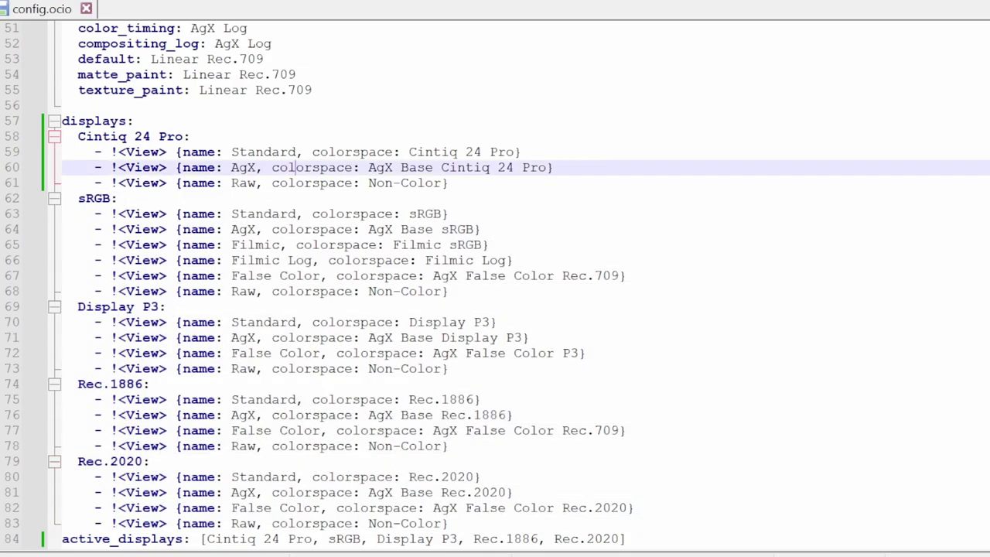
pyautogui.moveTo(77, 136); pyautogui.dragTo(449, 182)
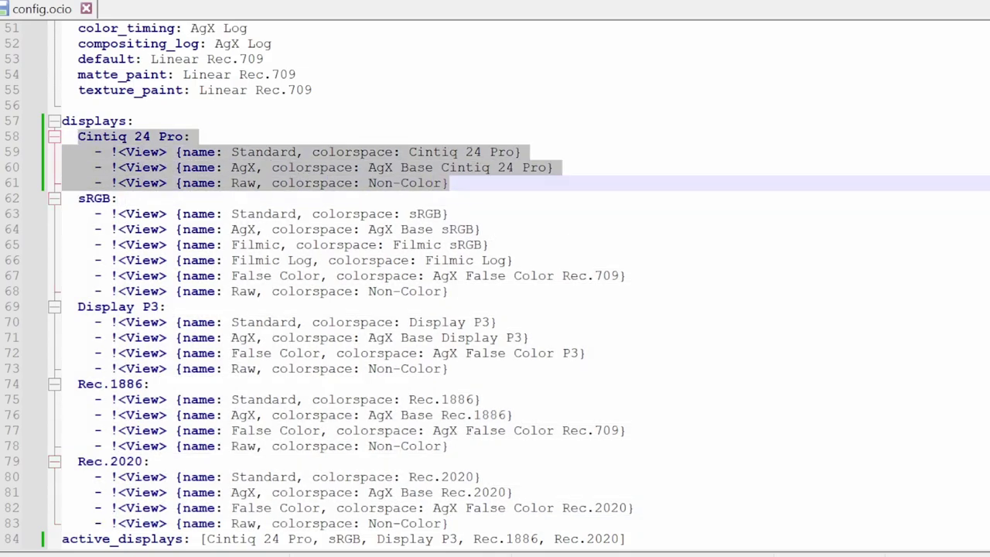
pyautogui.click(112, 136)
pyautogui.moveTo(78, 136); pyautogui.dragTo(183, 136)
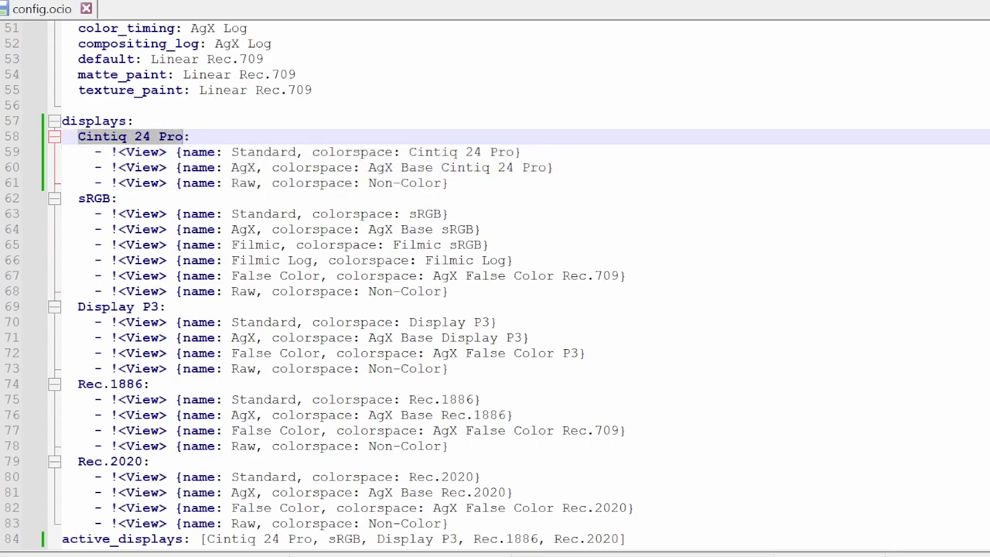
pyautogui.hotkey('ctrl', '+')
pyautogui.hotkey('ctrl', '+')
pyautogui.hotkey('ctrl', '+')
pyautogui.click(258, 232)
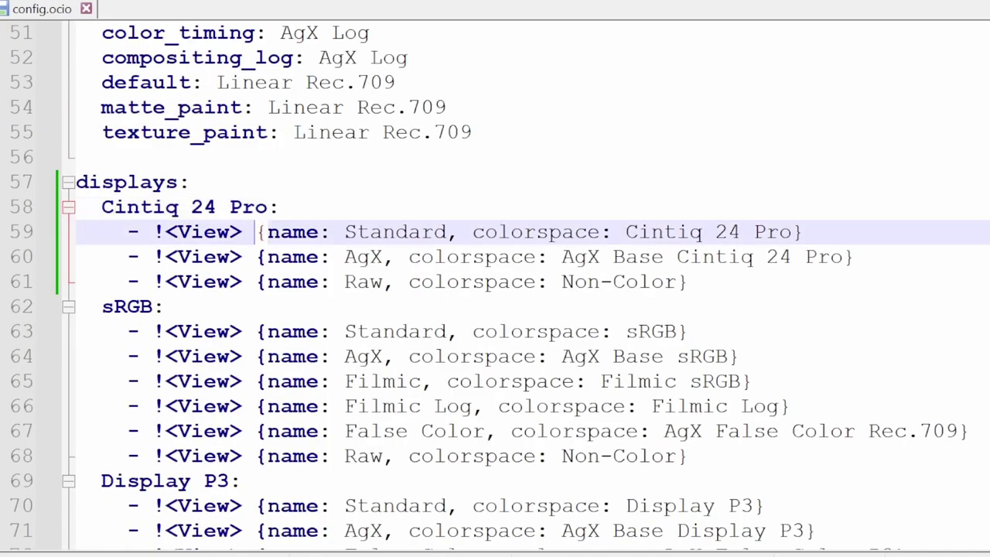
pyautogui.moveTo(102, 207); pyautogui.dragTo(267, 207)
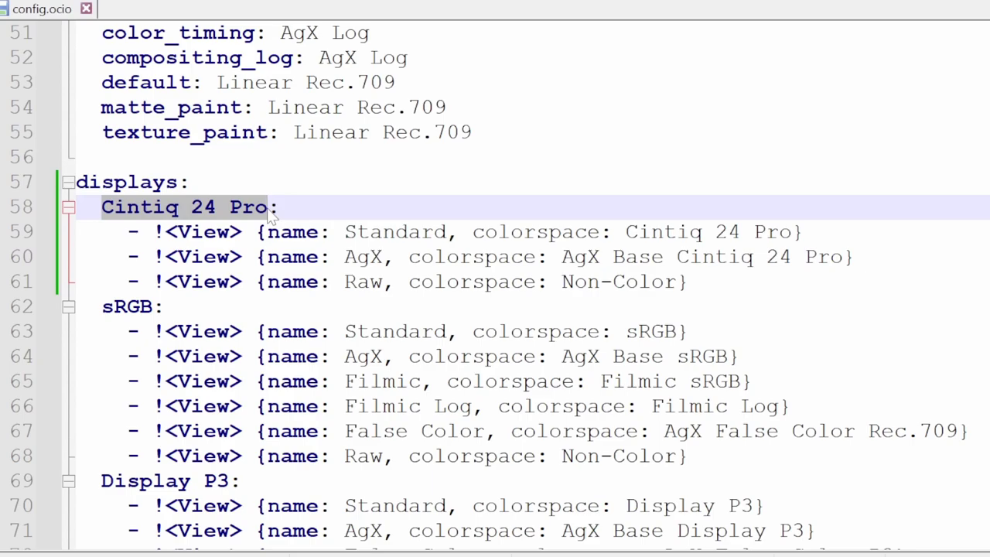
pyautogui.scroll(-1, 269, 215)
pyautogui.moveTo(242, 157); pyautogui.dragTo(243, 207)
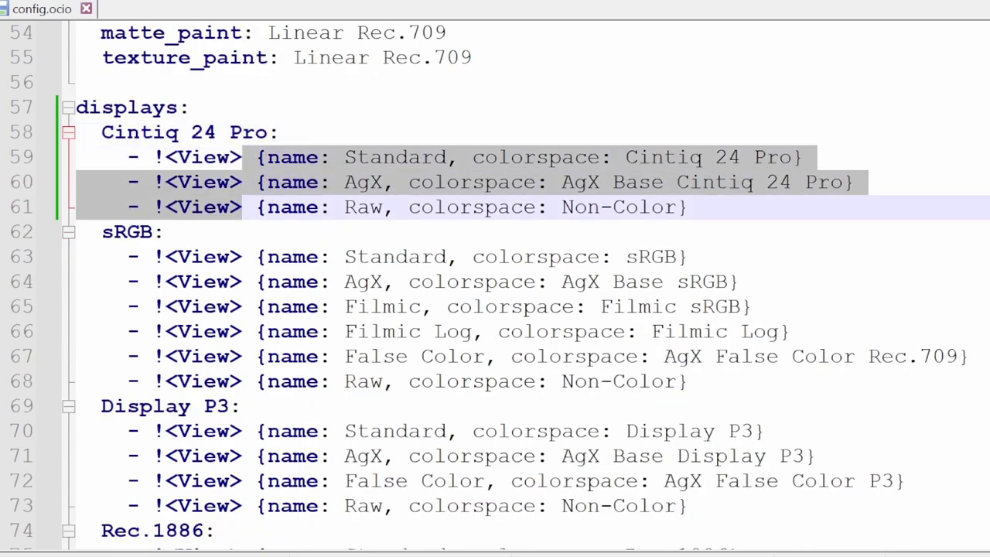
pyautogui.scroll(-1, 244, 218)
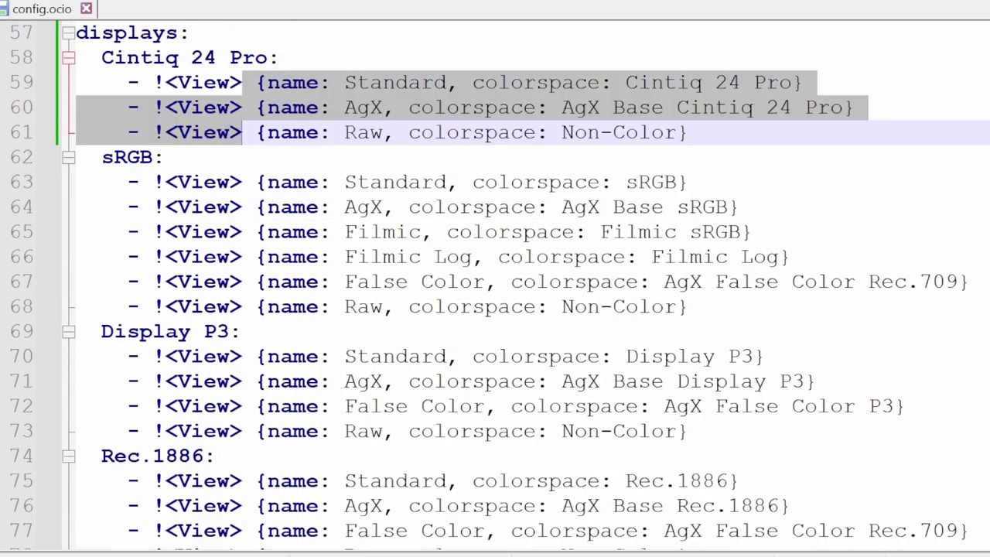
pyautogui.moveTo(127, 356); pyautogui.dragTo(689, 431)
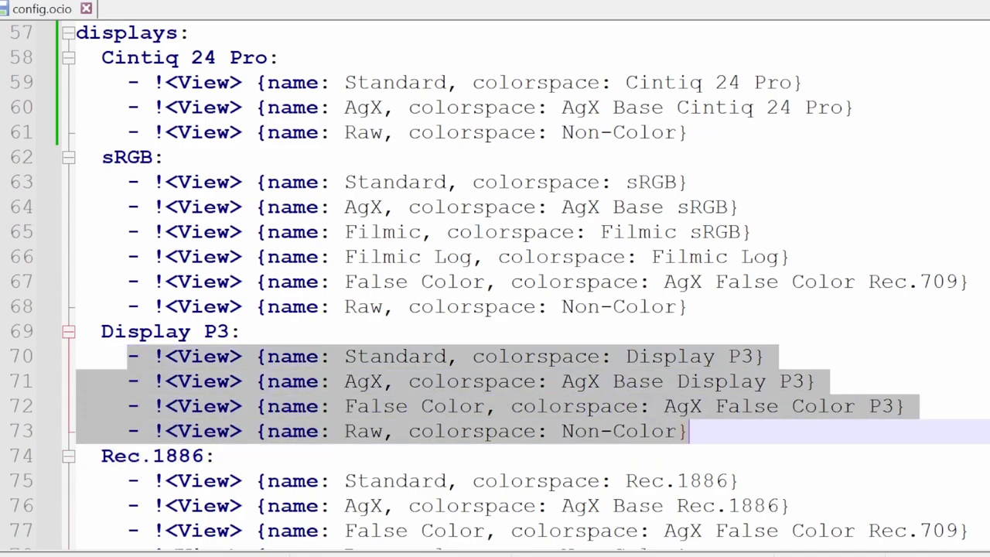
pyautogui.click(905, 405)
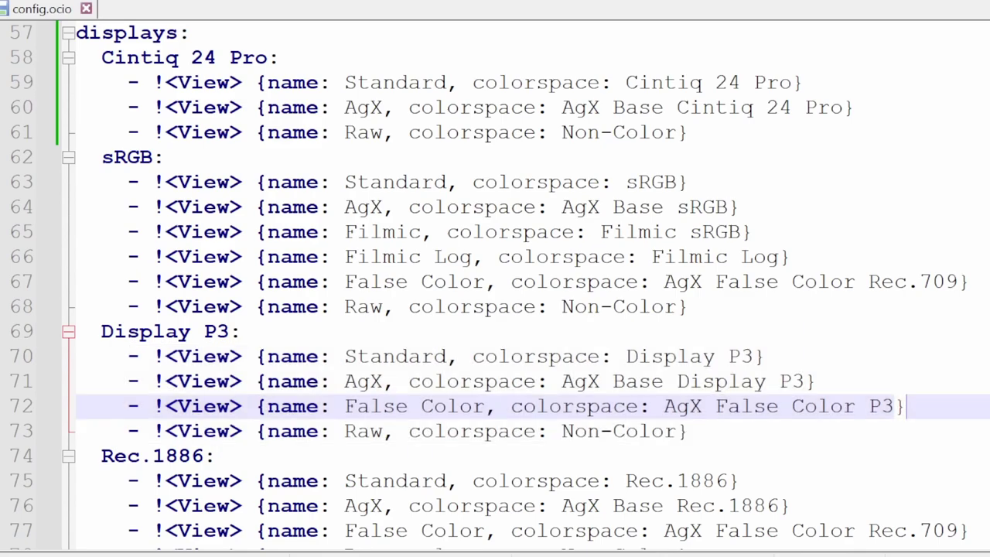
pyautogui.hotkey('shift', 'Home')
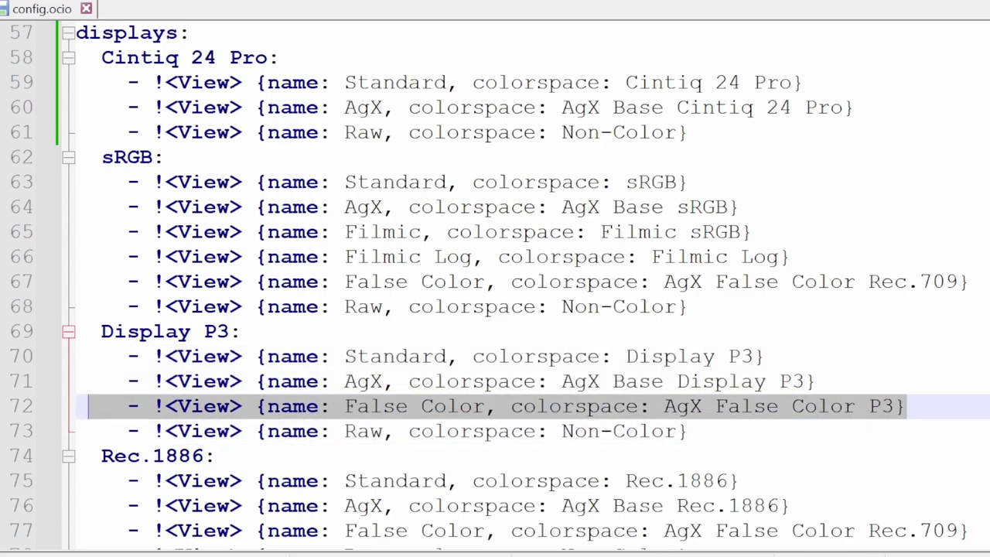
pyautogui.moveTo(688, 431); pyautogui.dragTo(81, 358)
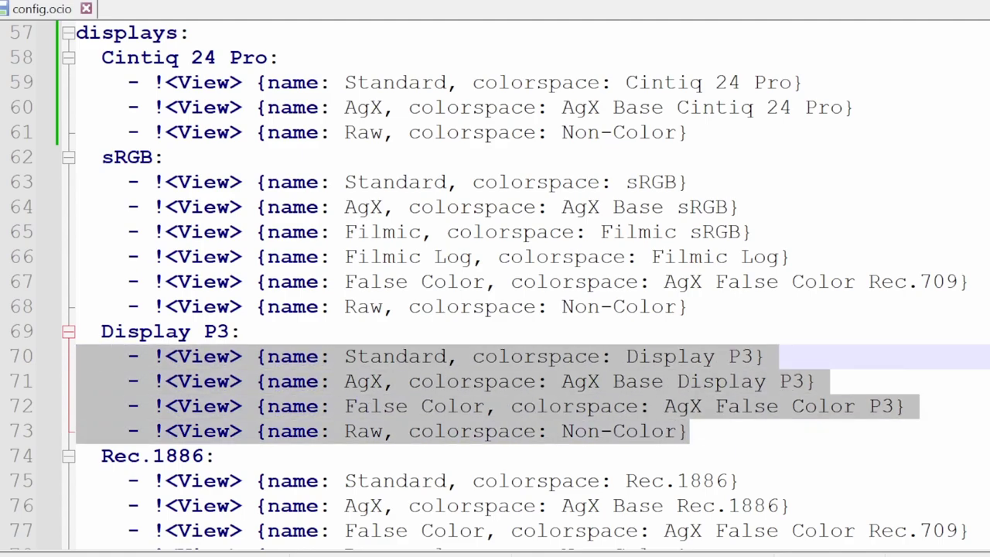
pyautogui.moveTo(449, 82); pyautogui.dragTo(460, 132)
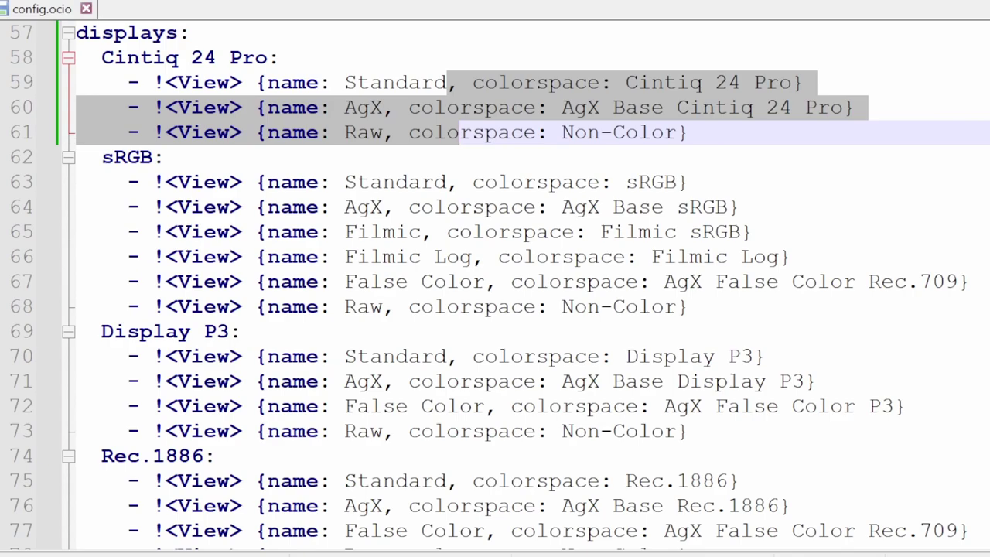
pyautogui.click(716, 107)
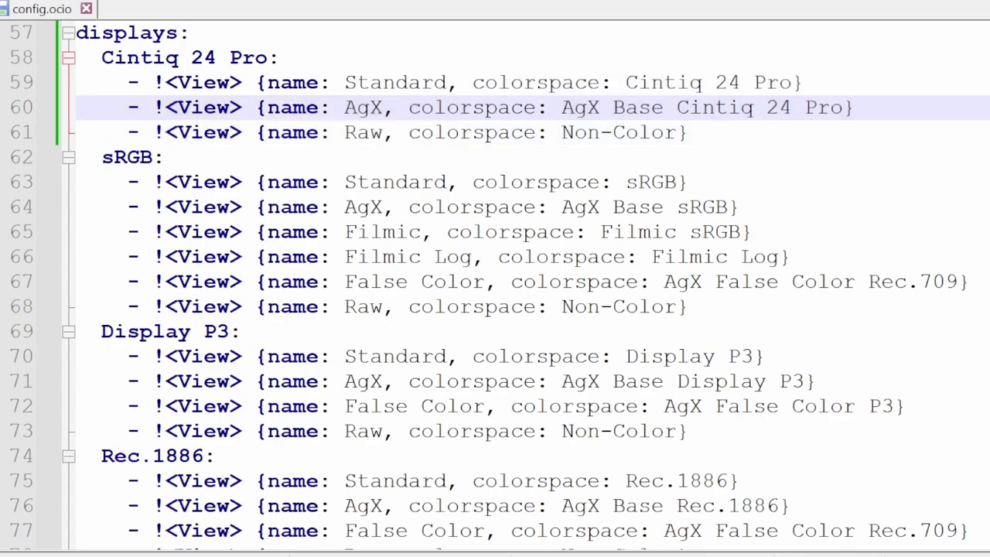
pyautogui.moveTo(626, 355); pyautogui.dragTo(753, 356)
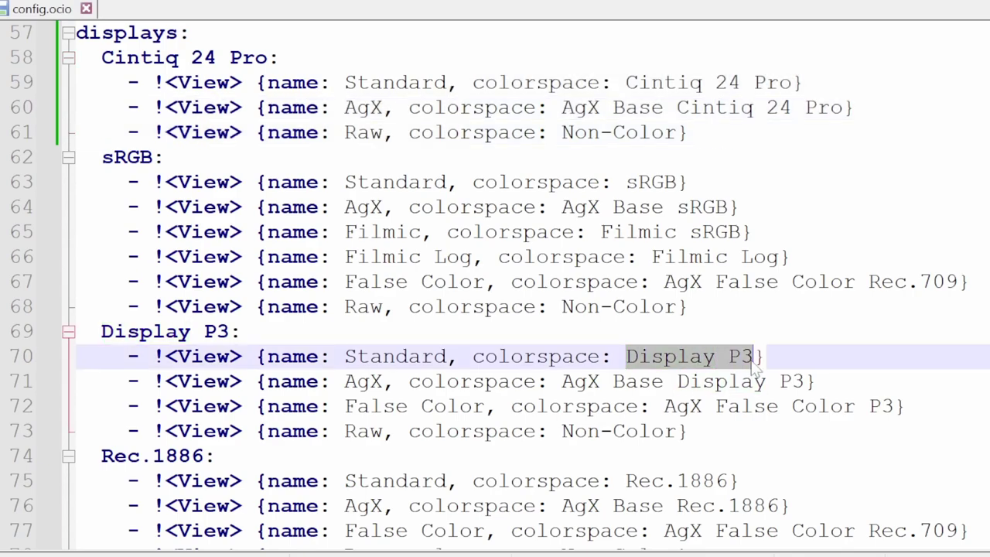
pyautogui.moveTo(677, 380); pyautogui.dragTo(804, 380)
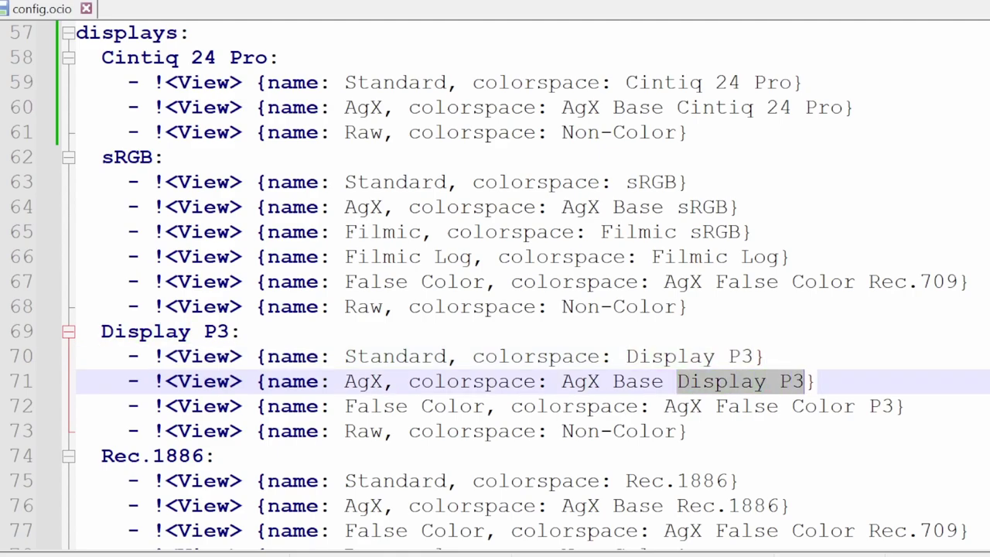
pyautogui.moveTo(626, 81); pyautogui.dragTo(792, 82)
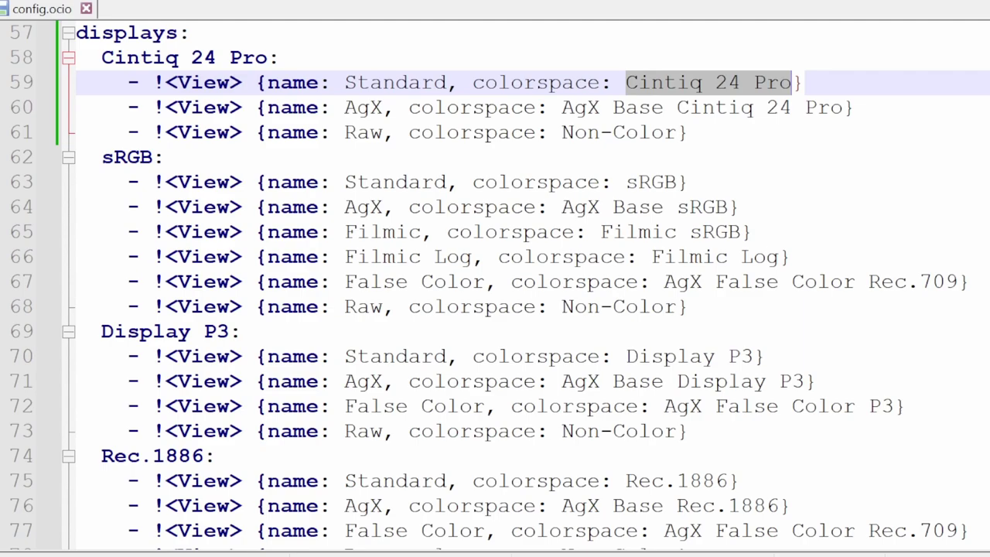
pyautogui.moveTo(562, 381); pyautogui.dragTo(664, 382)
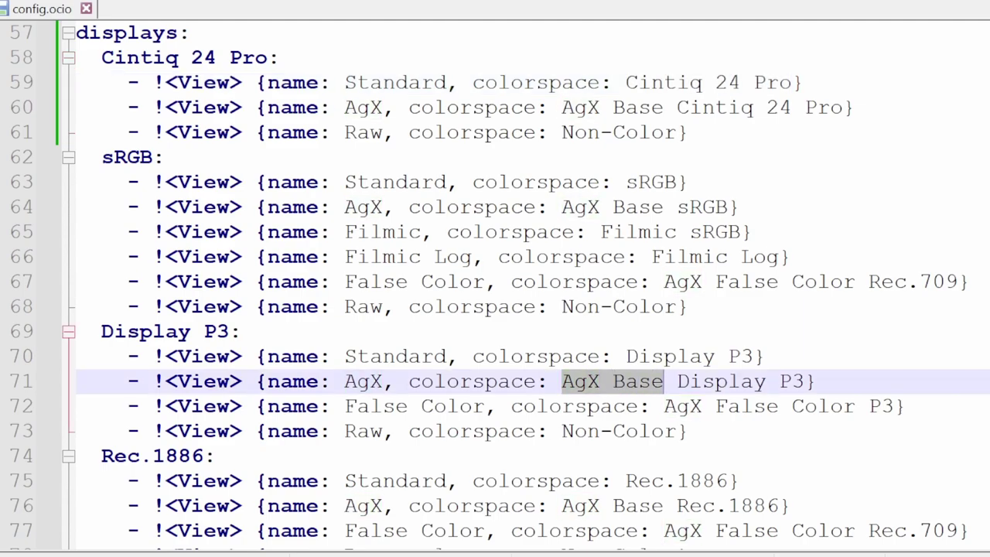
pyautogui.moveTo(562, 107); pyautogui.dragTo(843, 108)
pyautogui.moveTo(624, 82); pyautogui.dragTo(792, 82)
pyautogui.moveTo(843, 107)
pyautogui.mouseDown()
pyautogui.moveTo(649, 107)
pyautogui.moveTo(562, 132)
pyautogui.moveTo(561, 107)
pyautogui.mouseUp()
pyautogui.click(318, 132)
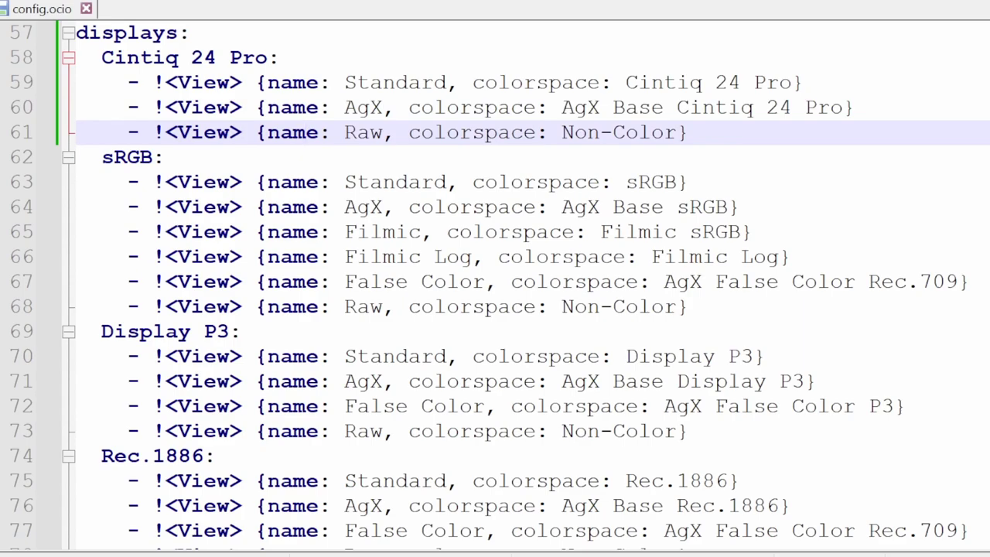
pyautogui.scroll(-1, 495, 294)
pyautogui.scroll(-2, 495, 293)
pyautogui.scroll(-1, 495, 293)
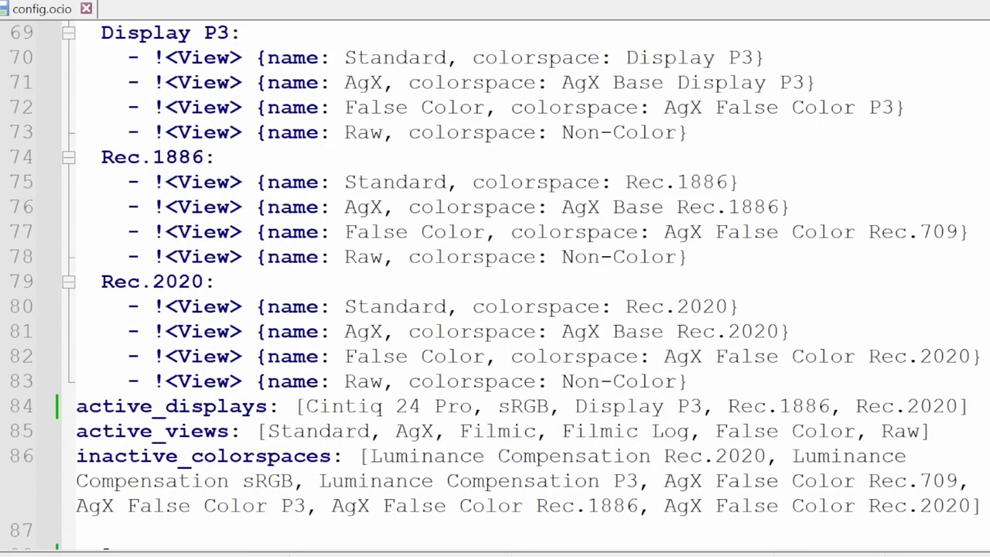
pyautogui.scroll(-1, 495, 294)
pyautogui.doubleClick(170, 331)
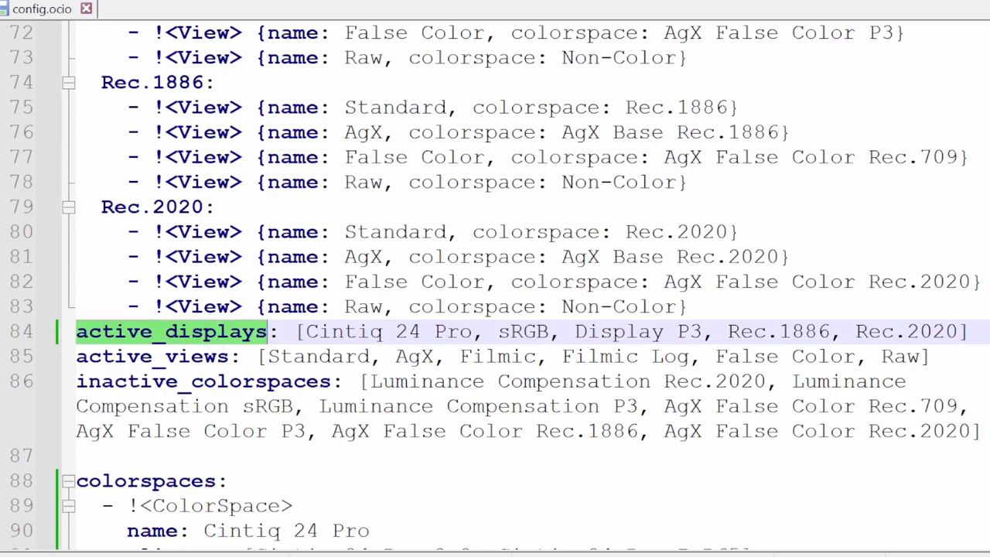
pyautogui.click(497, 331)
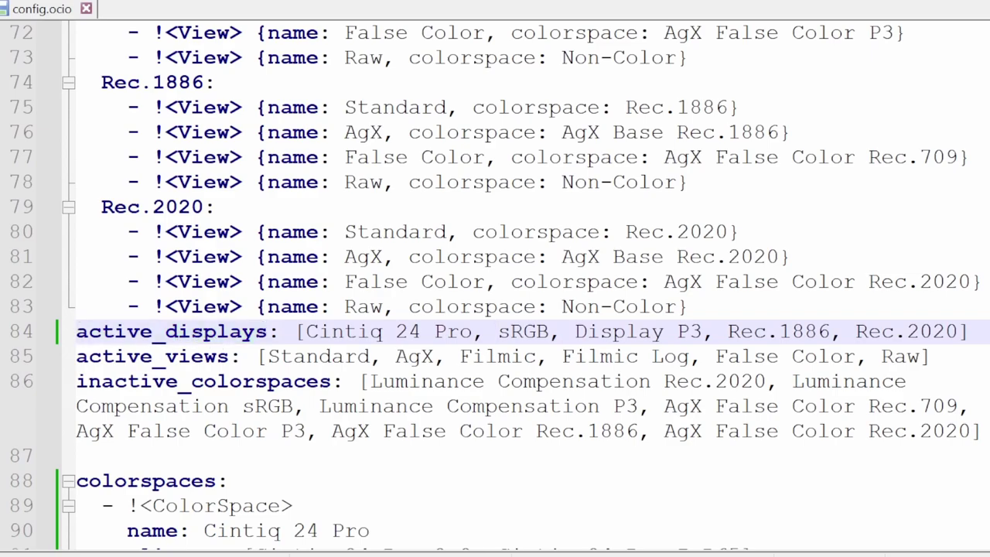
pyautogui.moveTo(497, 331); pyautogui.dragTo(959, 331)
pyautogui.scroll(1, 737, 337)
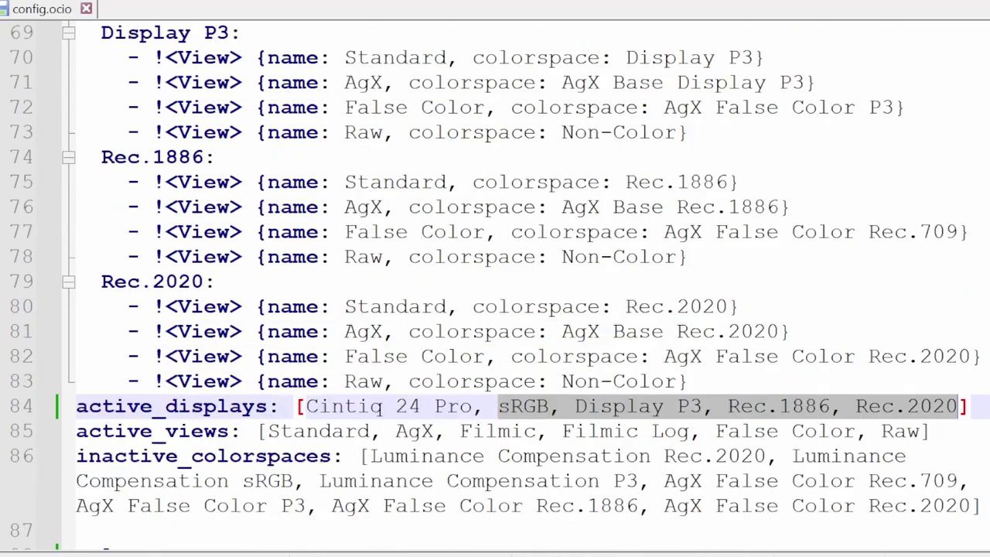
pyautogui.scroll(2, 495, 279)
pyautogui.scroll(1, 495, 278)
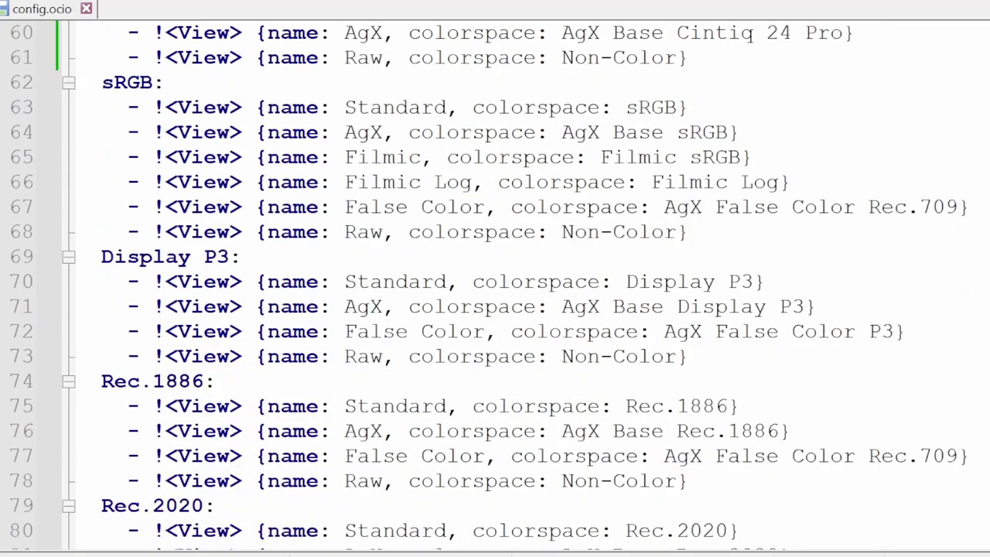
pyautogui.scroll(-1, 495, 278)
pyautogui.scroll(-2, 495, 278)
pyautogui.scroll(-1, 495, 279)
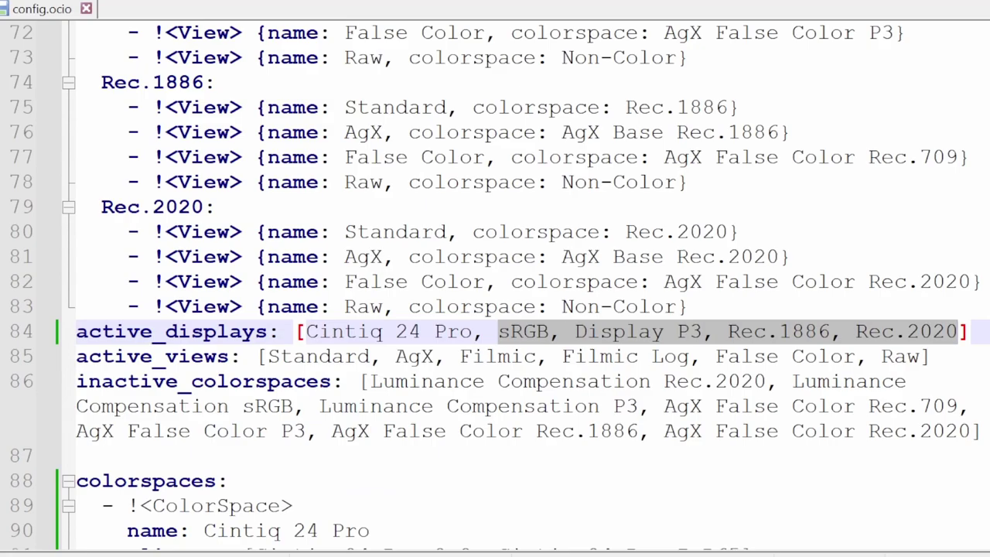
pyautogui.click(497, 331)
pyautogui.moveTo(306, 331); pyautogui.dragTo(497, 331)
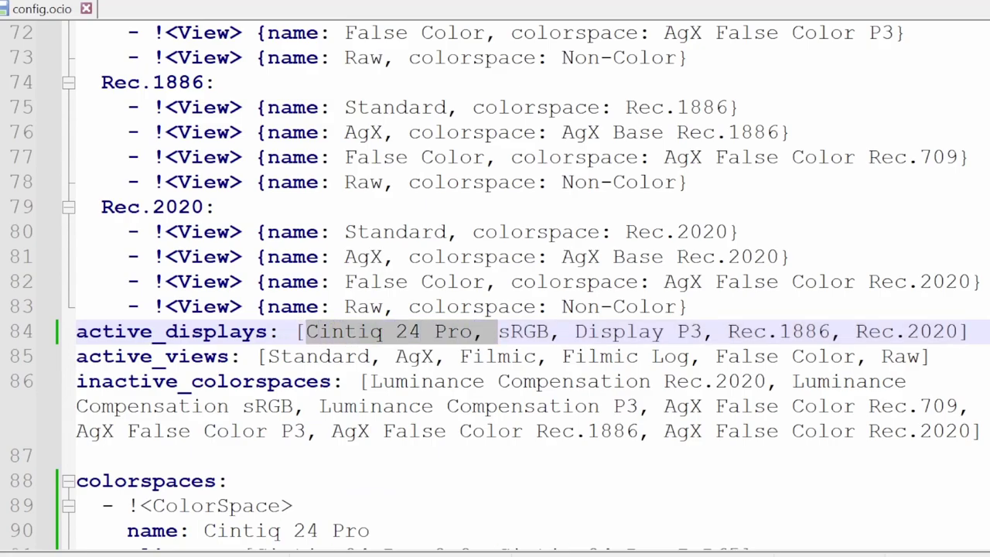
pyautogui.scroll(4, 401, 330)
pyautogui.scroll(2, 401, 329)
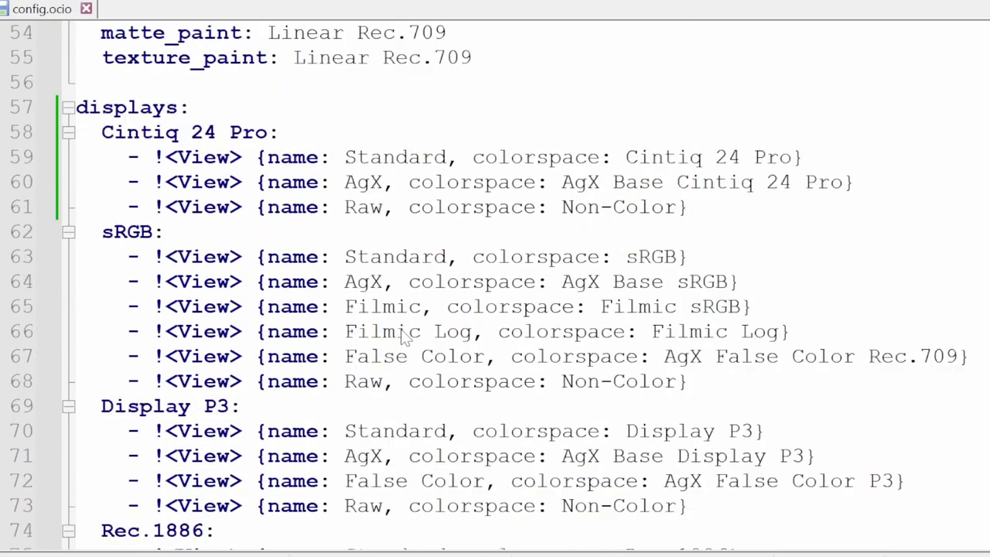
pyautogui.scroll(1, 401, 330)
pyautogui.moveTo(101, 207); pyautogui.dragTo(267, 207)
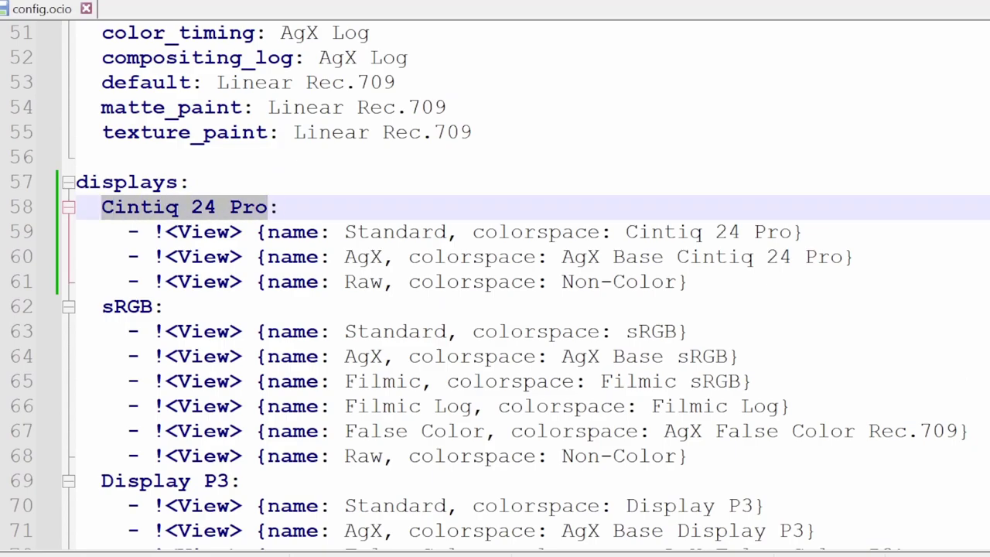
pyautogui.scroll(-3, 174, 226)
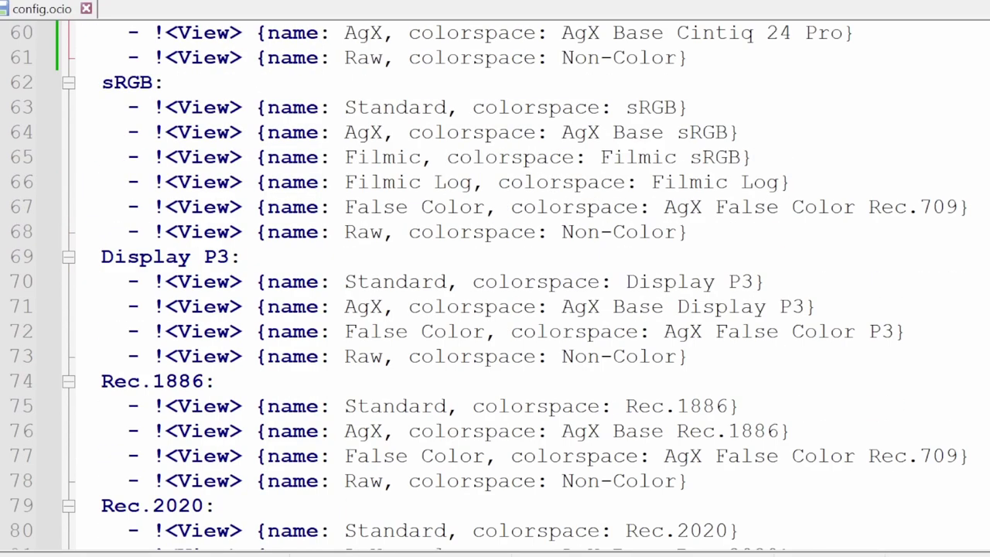
pyautogui.scroll(-2, 174, 226)
pyautogui.scroll(-1, 174, 226)
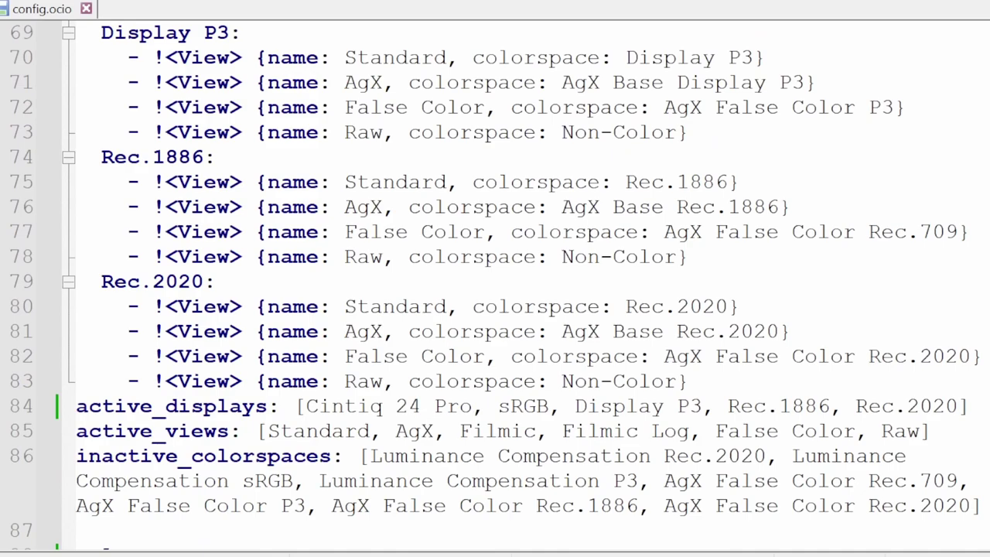
pyautogui.moveTo(307, 406); pyautogui.dragTo(959, 408)
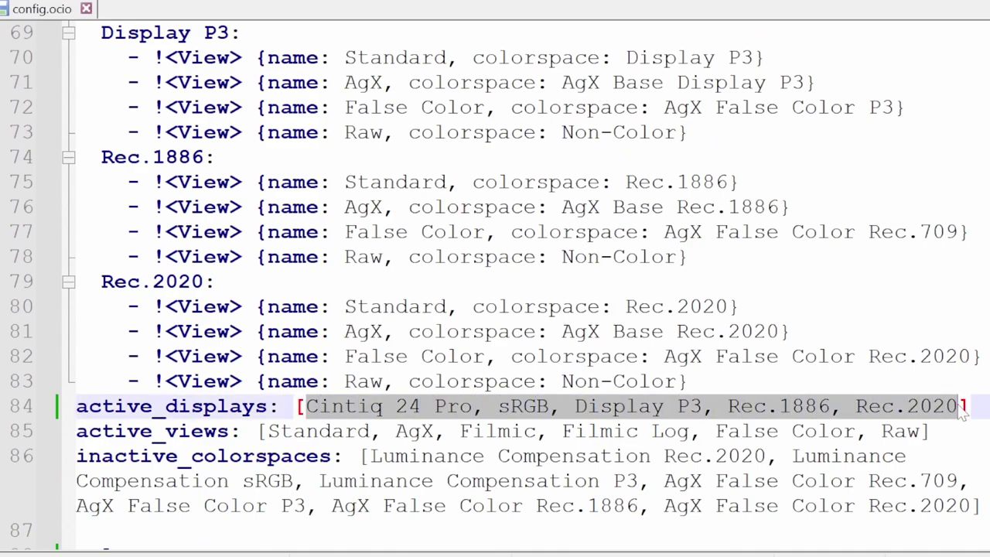
pyautogui.click(472, 407)
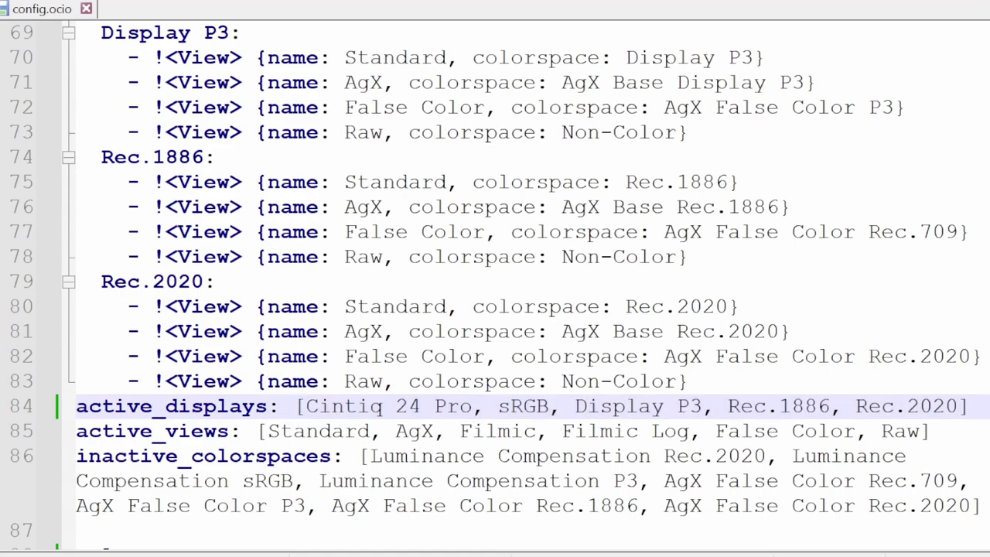
pyautogui.moveTo(306, 406)
pyautogui.mouseDown()
pyautogui.moveTo(511, 406)
pyautogui.moveTo(485, 406)
pyautogui.mouseUp()
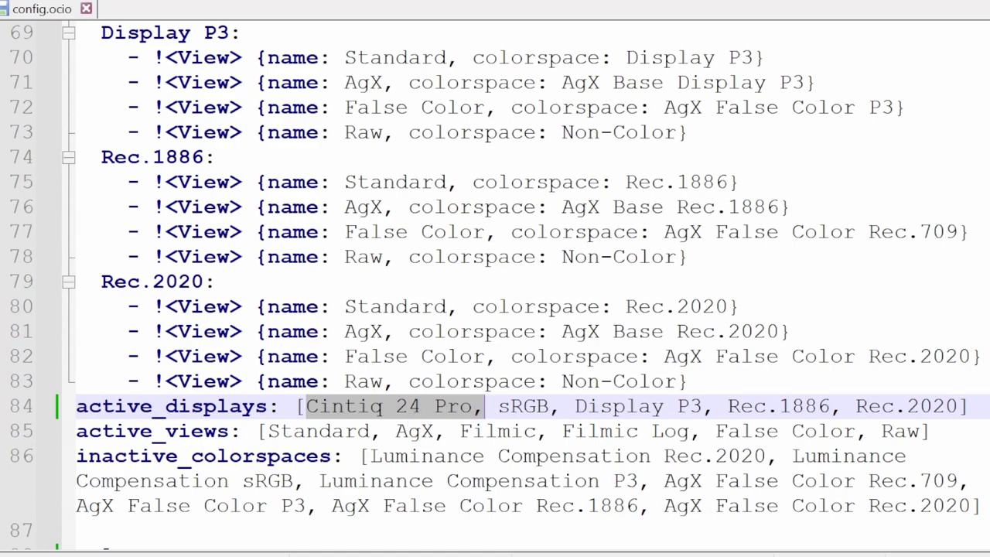
pyautogui.scroll(4, 495, 279)
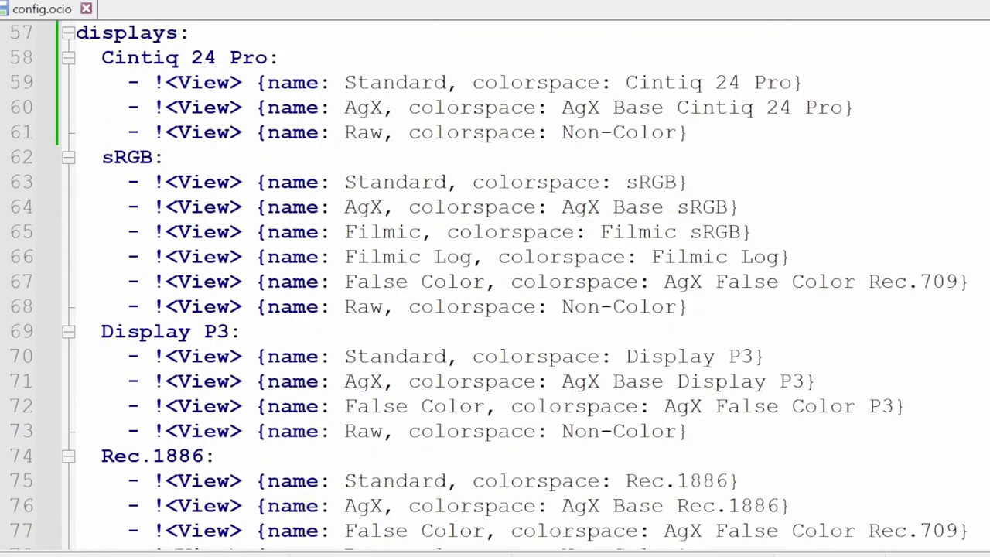
pyautogui.scroll(1, 495, 279)
pyautogui.doubleClick(395, 157)
pyautogui.doubleClick(363, 182)
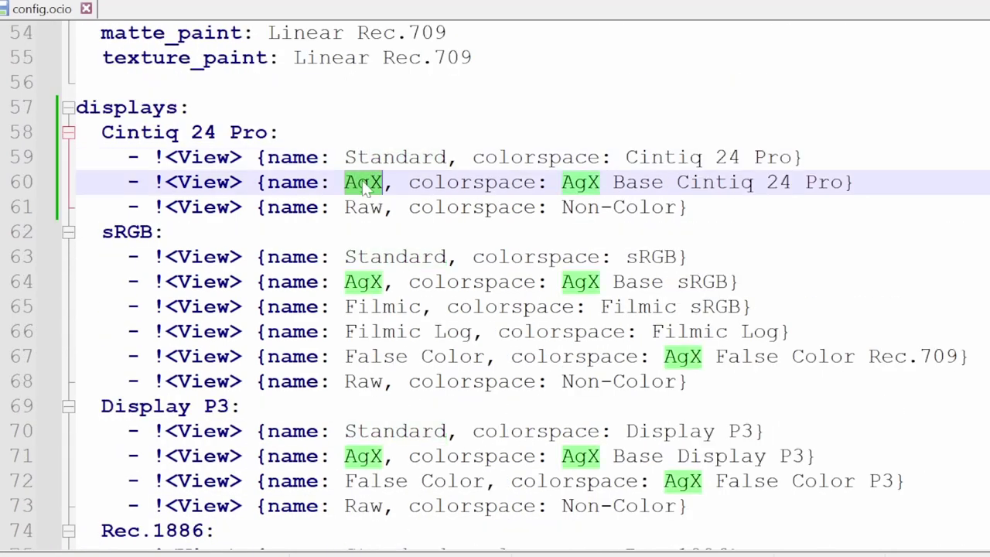
pyautogui.doubleClick(394, 157)
pyautogui.doubleClick(364, 182)
pyautogui.doubleClick(364, 206)
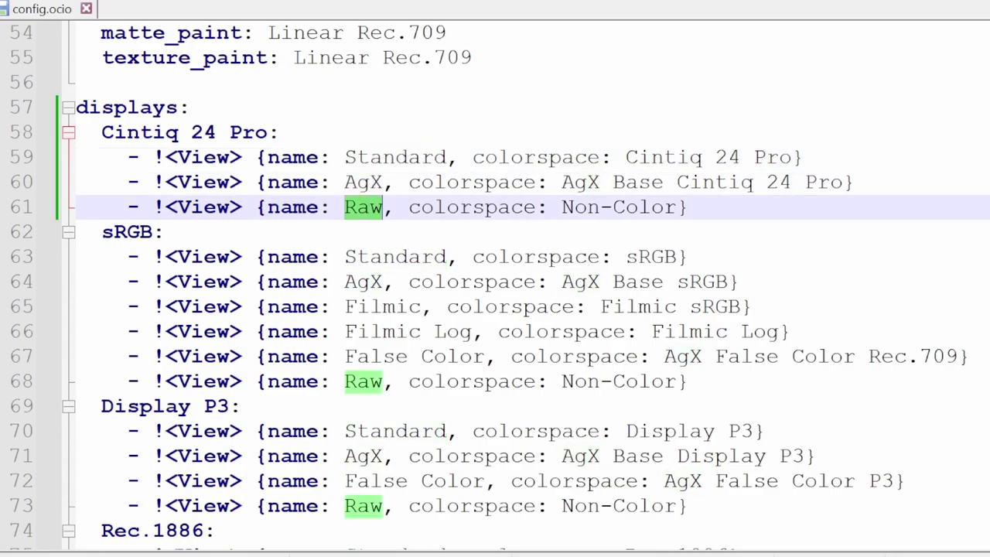
pyautogui.scroll(-1, 495, 278)
pyautogui.scroll(-3, 495, 278)
pyautogui.scroll(4, 495, 278)
pyautogui.doubleClick(364, 181)
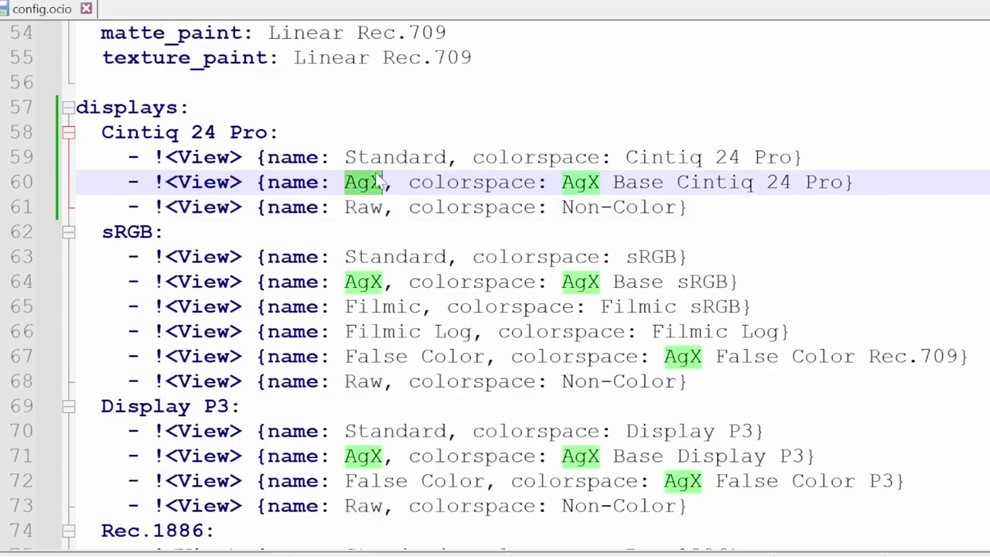
pyautogui.scroll(-6, 364, 182)
pyautogui.scroll(1, 495, 278)
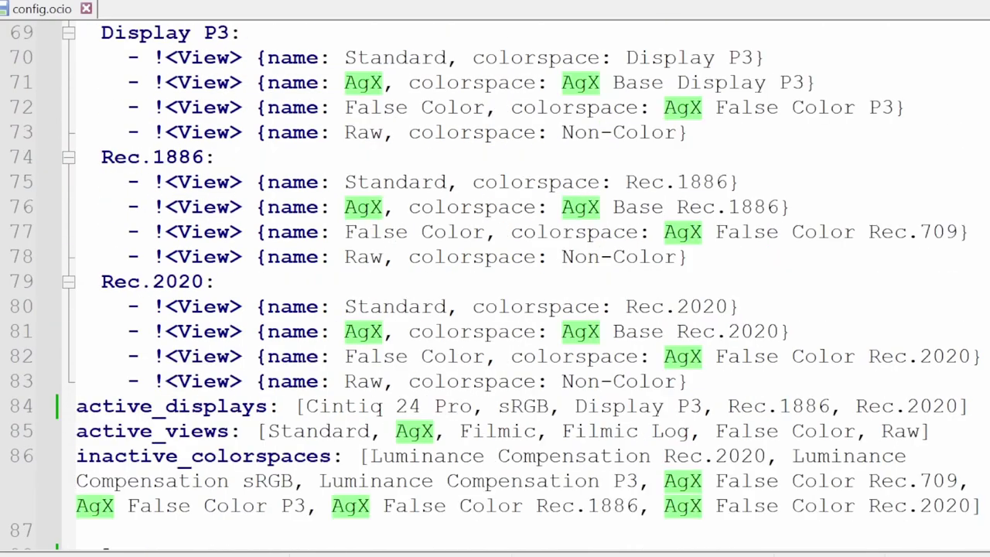
pyautogui.doubleClick(173, 432)
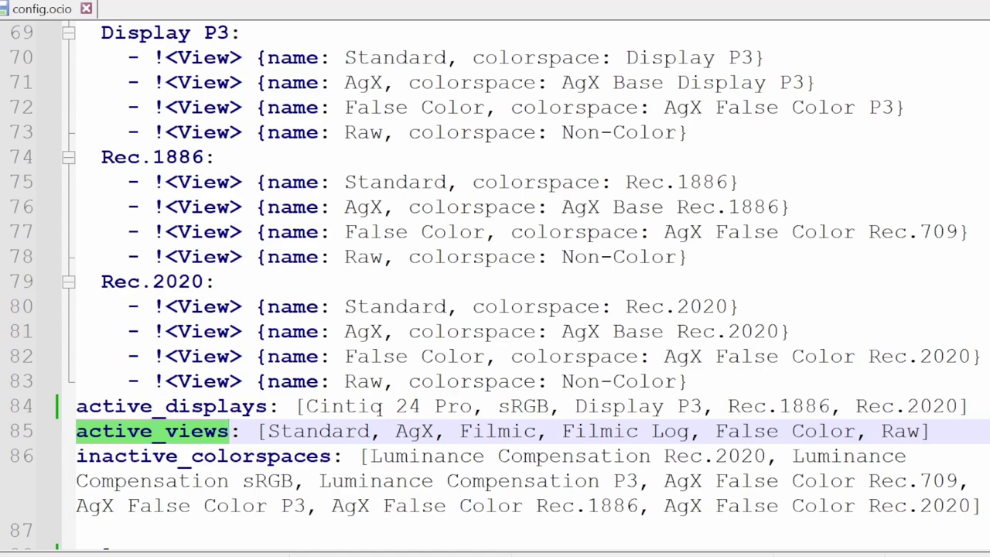
pyautogui.doubleClick(413, 431)
pyautogui.doubleClick(318, 431)
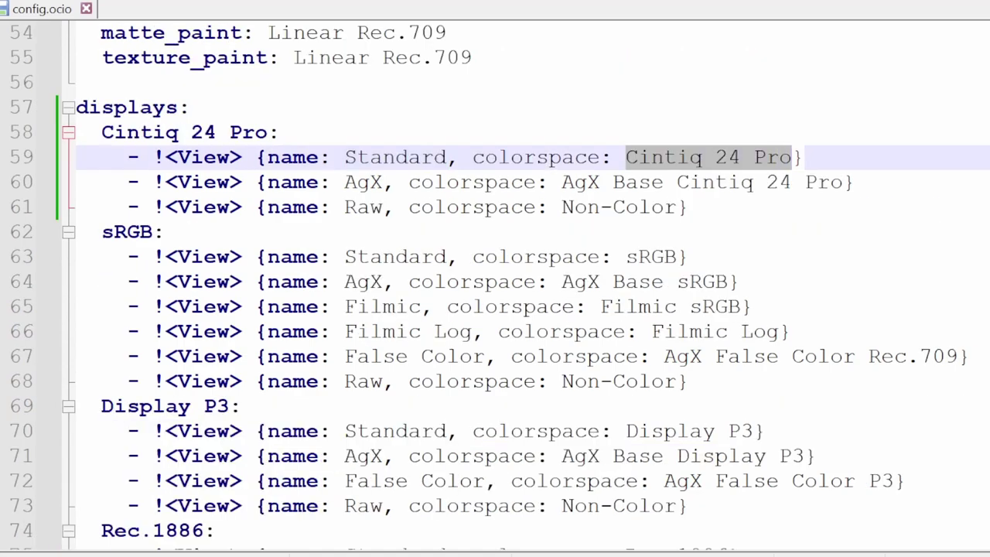
pyautogui.moveTo(561, 181); pyautogui.dragTo(843, 182)
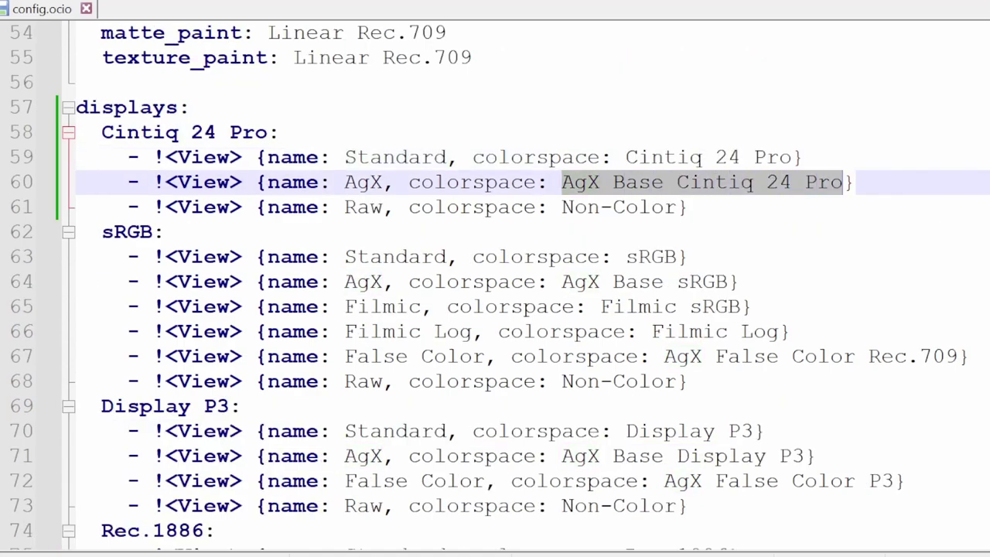
pyautogui.scroll(-2, 495, 278)
pyautogui.scroll(-3, 495, 279)
pyautogui.scroll(-4, 495, 279)
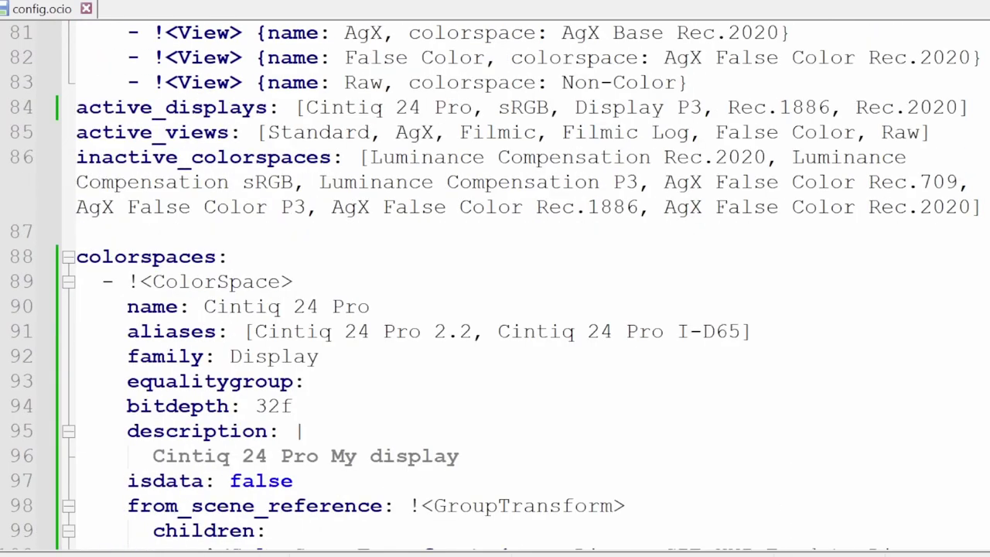
pyautogui.scroll(-1, 495, 279)
pyautogui.doubleClick(147, 182)
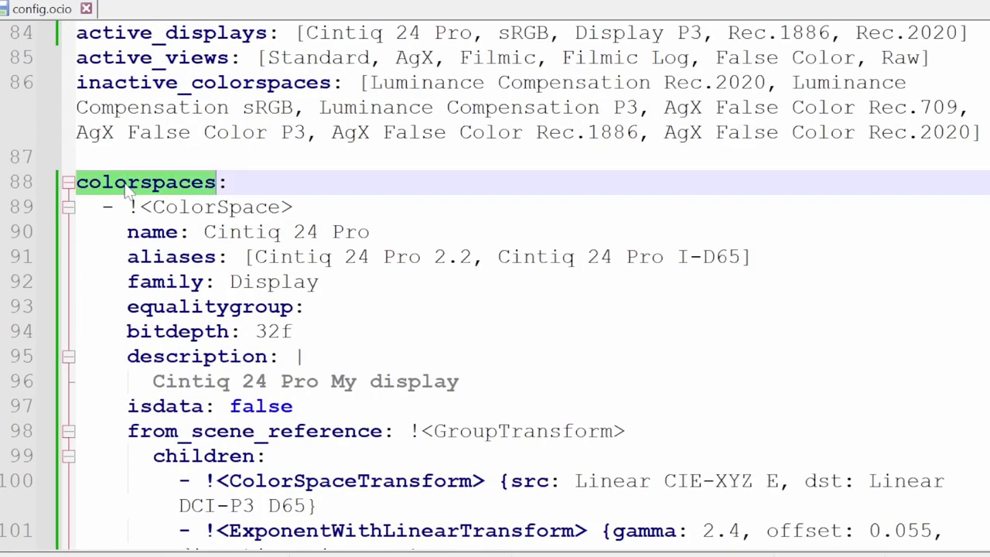
pyautogui.scroll(-4, 130, 191)
pyautogui.scroll(-8, 130, 192)
pyautogui.scroll(-1, 495, 278)
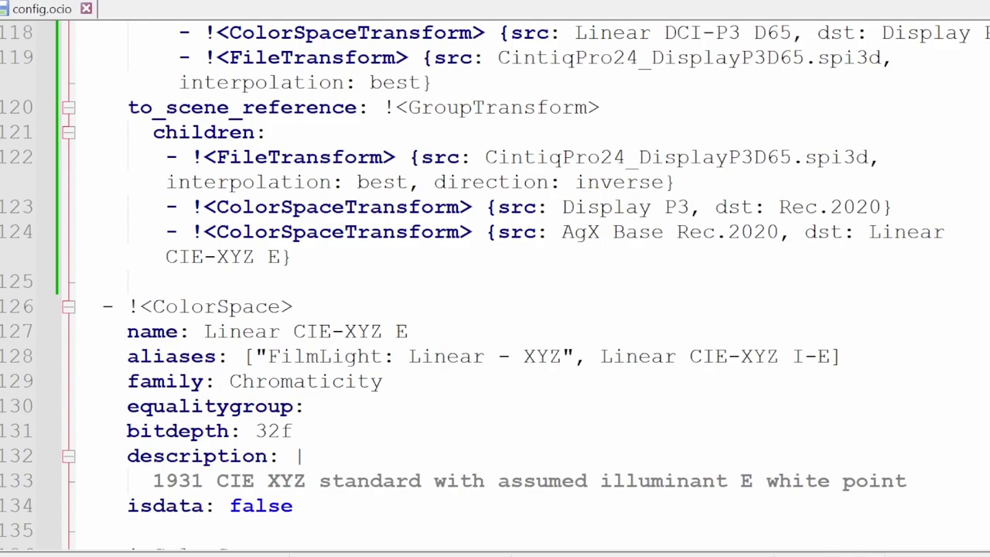
pyautogui.scroll(-2, 495, 278)
pyautogui.click(127, 182)
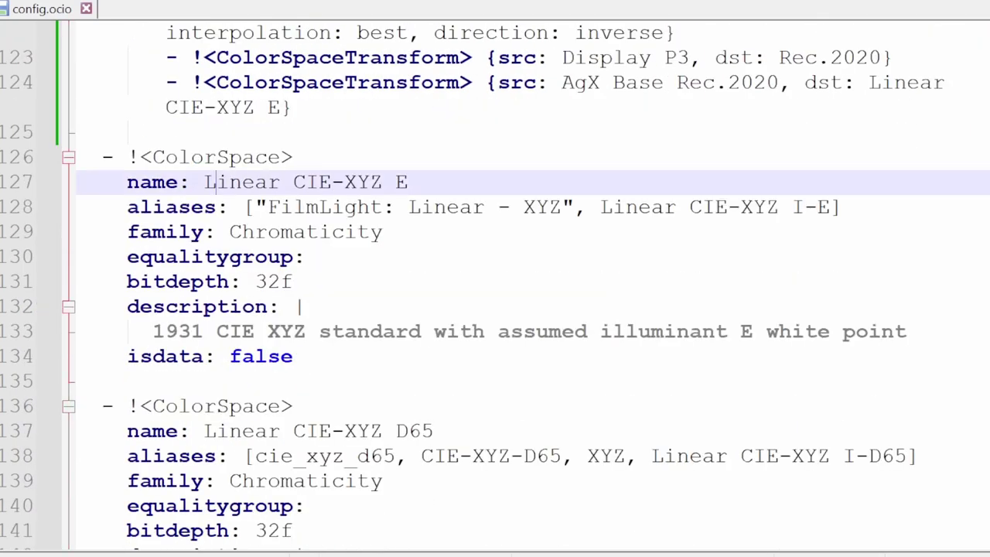
pyautogui.moveTo(100, 157)
pyautogui.mouseDown()
pyautogui.moveTo(357, 331)
pyautogui.moveTo(302, 357)
pyautogui.mouseUp()
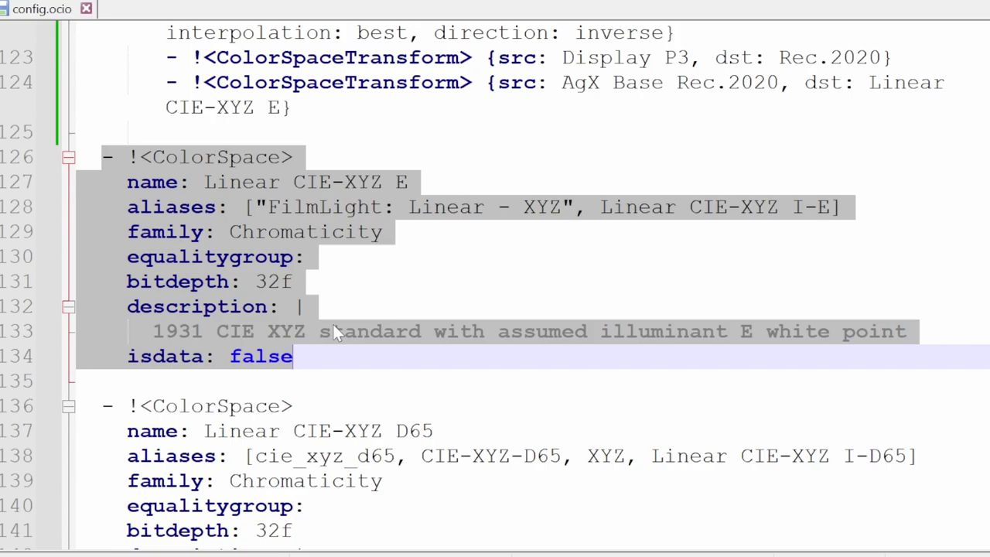
pyautogui.scroll(5, 332, 324)
pyautogui.scroll(5, 333, 324)
pyautogui.scroll(5, 333, 324)
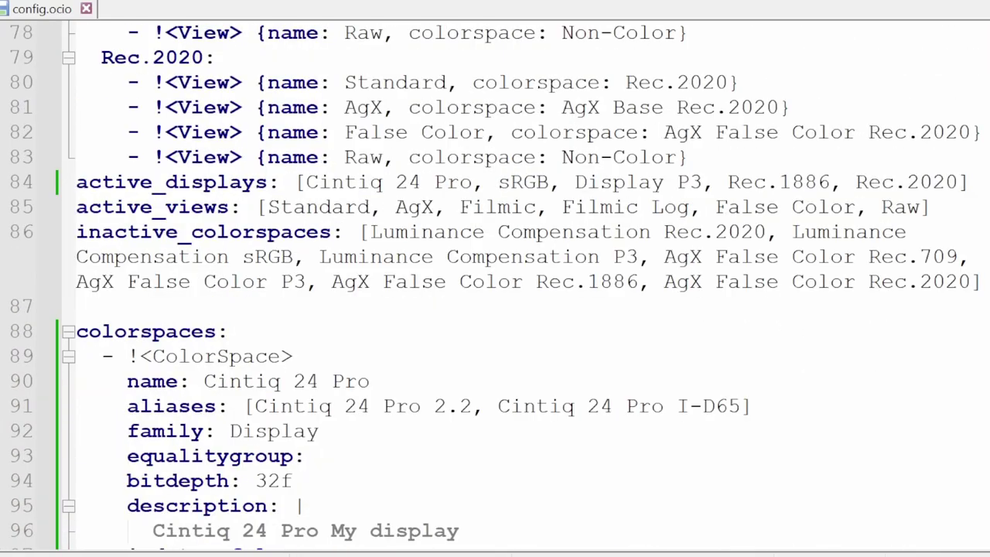
pyautogui.scroll(-5, 431, 306)
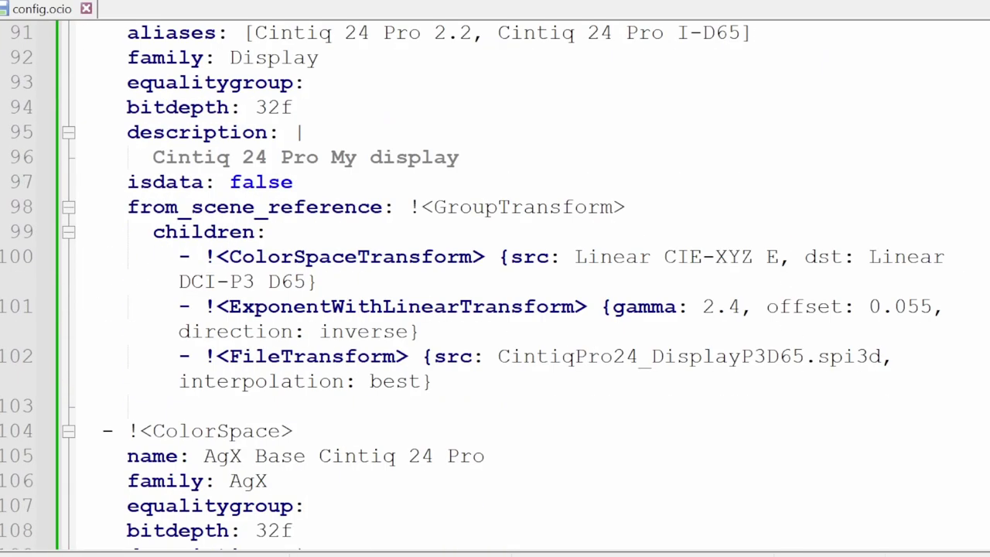
pyautogui.scroll(-5, 432, 306)
pyautogui.scroll(-5, 431, 305)
pyautogui.scroll(-5, 431, 306)
pyautogui.scroll(-1, 495, 278)
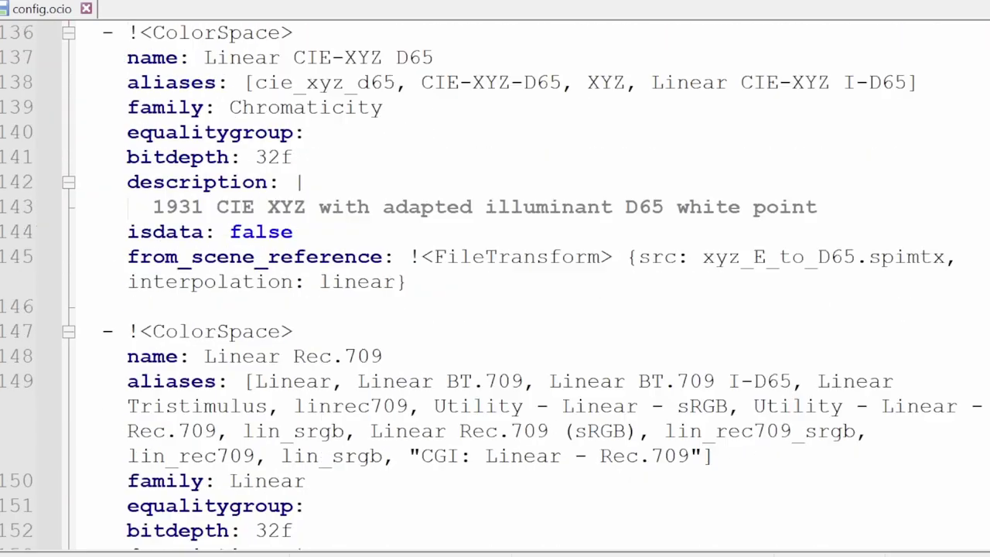
pyautogui.scroll(-4, 495, 279)
pyautogui.scroll(-4, 495, 278)
pyautogui.scroll(-4, 495, 278)
pyautogui.scroll(1, 495, 279)
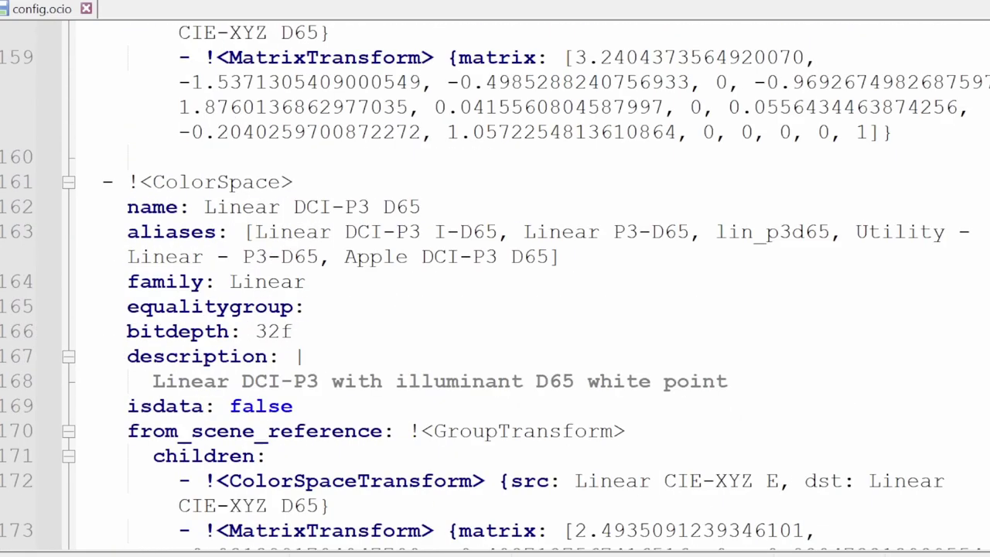
pyautogui.scroll(-6, 495, 278)
pyautogui.scroll(-1, 494, 279)
pyautogui.scroll(-2, 495, 279)
pyautogui.scroll(-3, 495, 279)
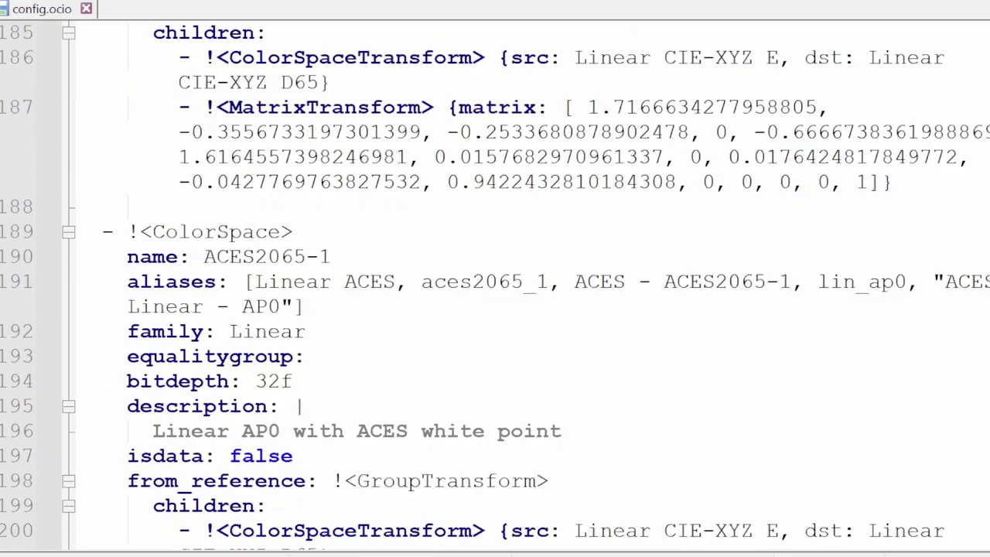
pyautogui.scroll(-4, 495, 279)
pyautogui.scroll(-6, 495, 278)
pyautogui.scroll(-4, 494, 278)
pyautogui.scroll(-3, 495, 279)
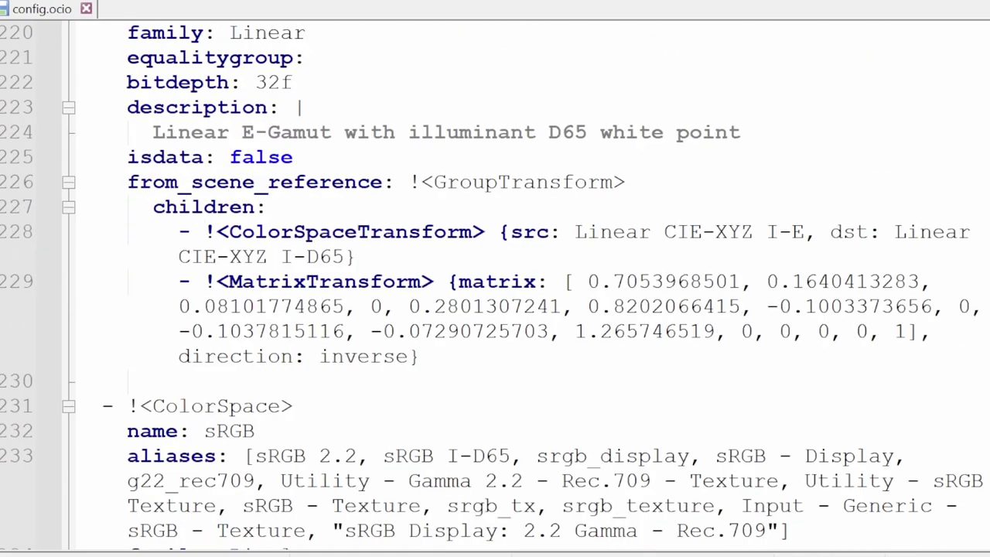
pyautogui.scroll(-2, 495, 278)
pyautogui.scroll(-3, 495, 279)
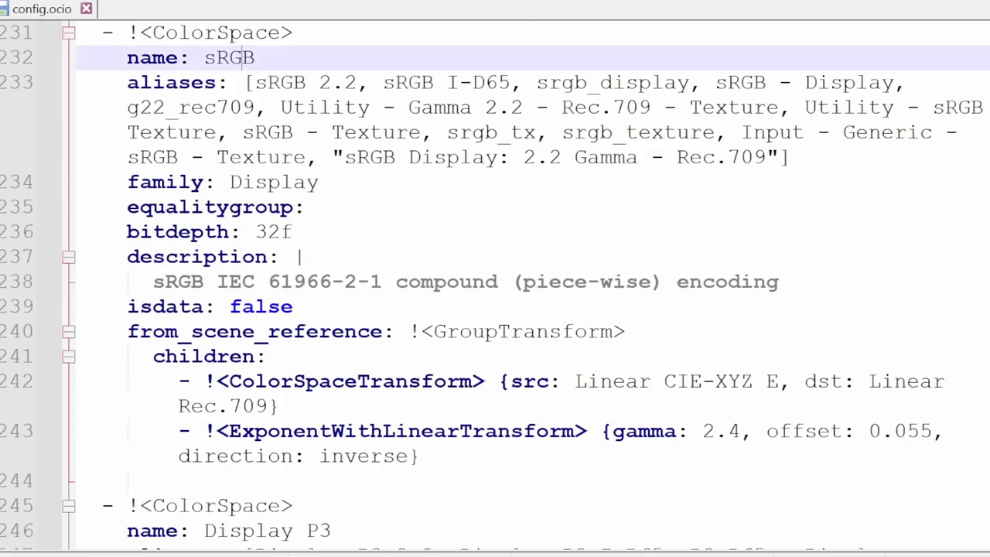
pyautogui.doubleClick(229, 57)
pyautogui.scroll(-2, 229, 57)
pyautogui.scroll(-1, 229, 57)
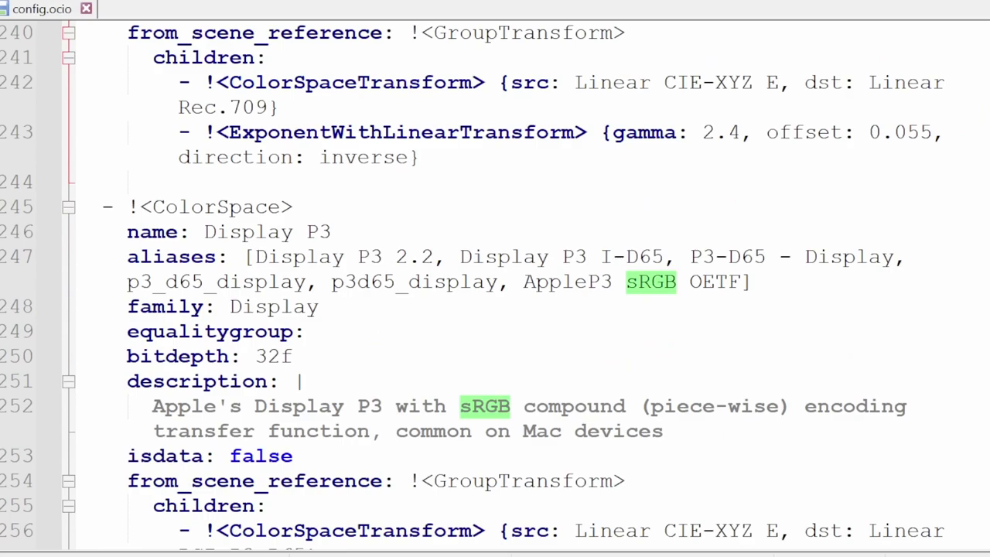
pyautogui.doubleClick(272, 232)
pyautogui.scroll(-2, 272, 236)
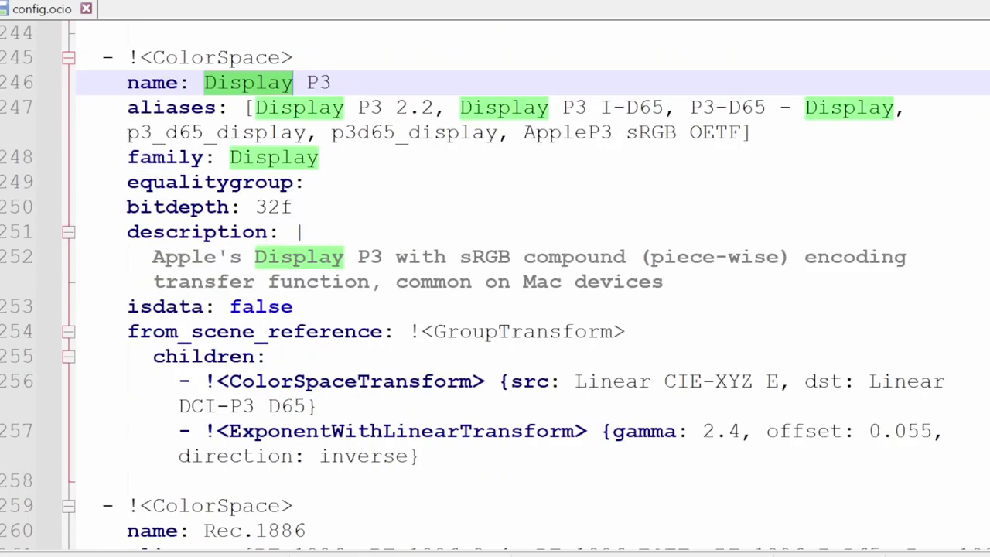
pyautogui.moveTo(102, 57); pyautogui.dragTo(419, 456)
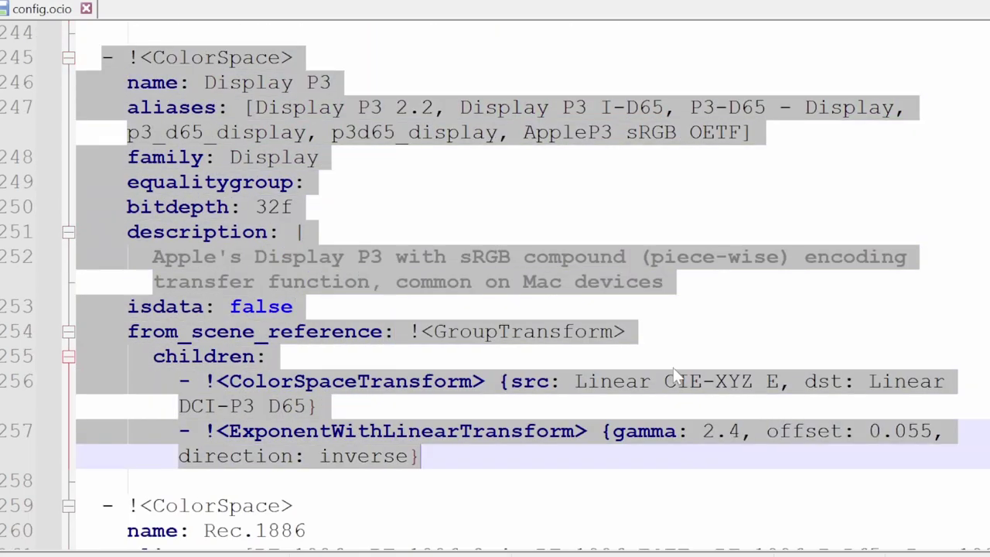
pyautogui.scroll(1, 248, 147)
pyautogui.scroll(-1, 193, 160)
pyautogui.press('Right')
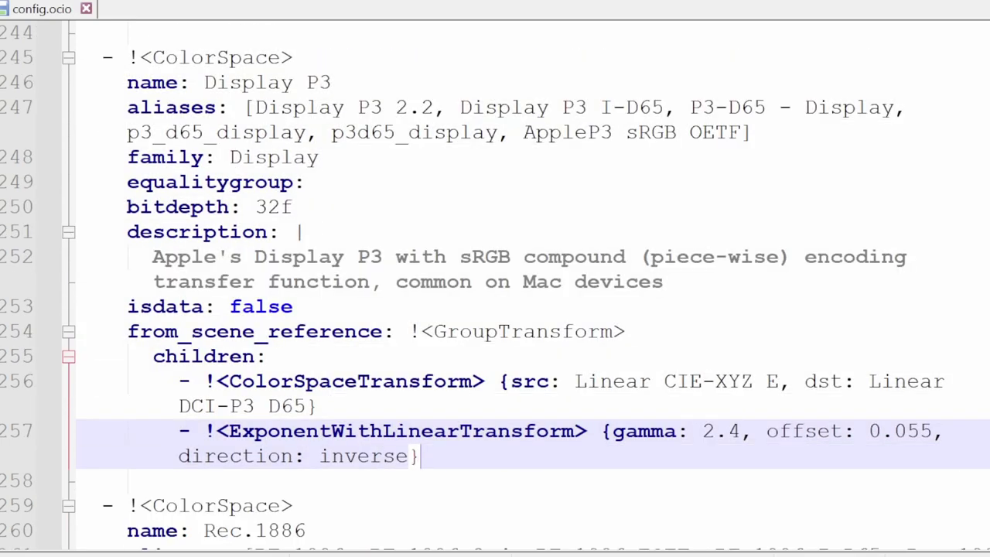
pyautogui.moveTo(420, 456)
pyautogui.mouseDown()
pyautogui.moveTo(123, 181)
pyautogui.moveTo(77, 58)
pyautogui.mouseUp()
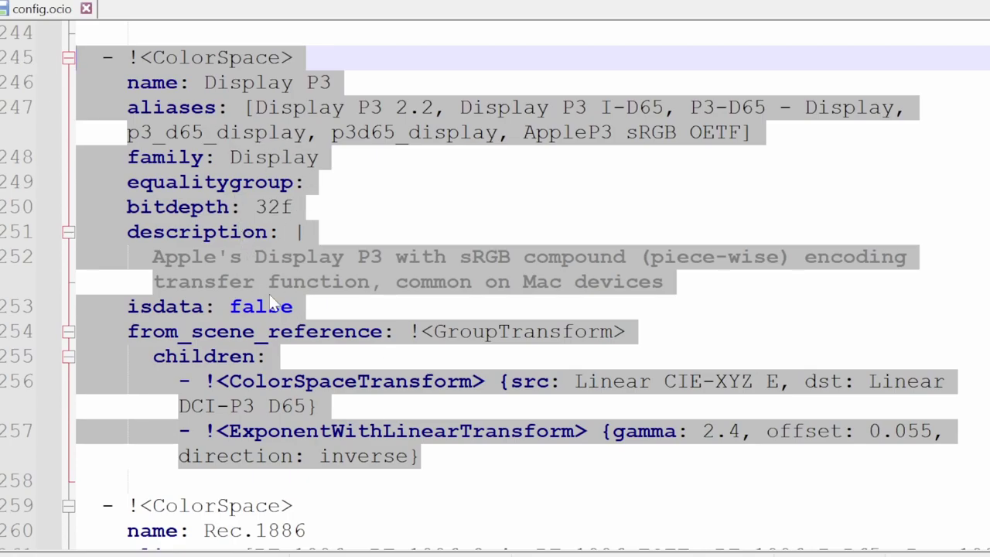
pyautogui.scroll(5, 272, 302)
pyautogui.scroll(5, 272, 301)
pyautogui.scroll(6, 272, 301)
pyautogui.scroll(5, 272, 302)
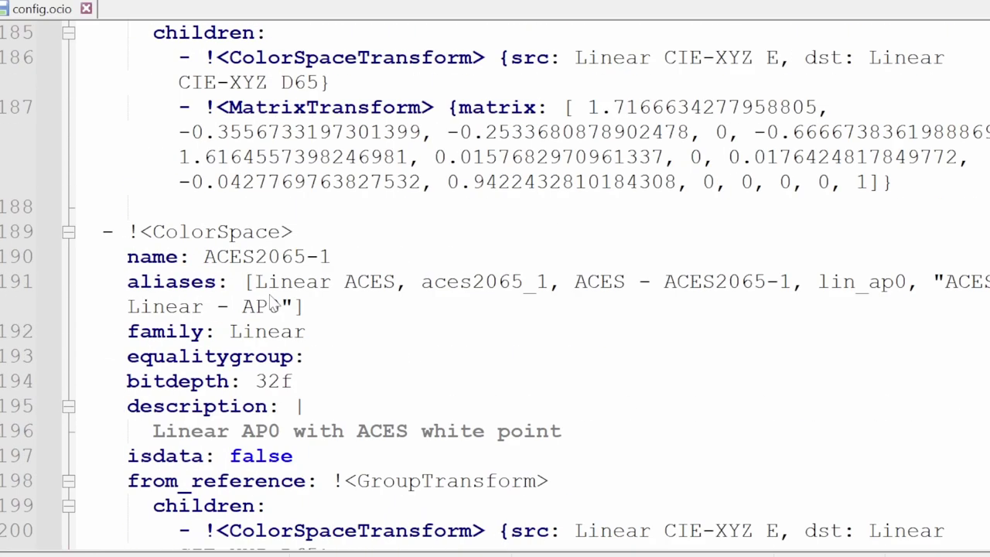
pyautogui.scroll(4, 272, 302)
pyautogui.scroll(4, 272, 301)
pyautogui.scroll(3, 271, 303)
pyautogui.scroll(5, 272, 303)
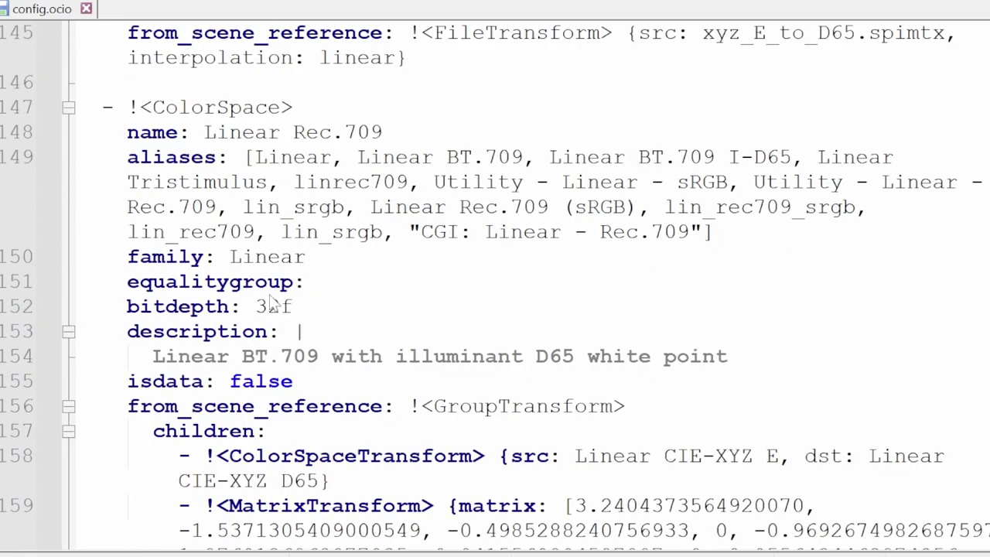
pyautogui.scroll(4, 272, 303)
pyautogui.scroll(3, 272, 301)
pyautogui.scroll(3, 272, 303)
pyautogui.scroll(4, 272, 303)
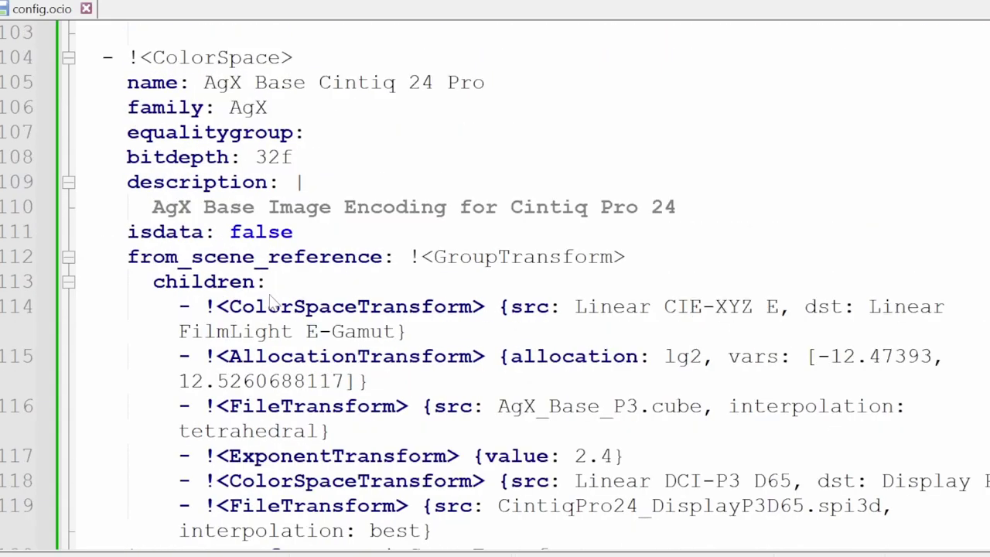
pyautogui.scroll(7, 272, 304)
pyautogui.scroll(1, 272, 303)
pyautogui.click(228, 331)
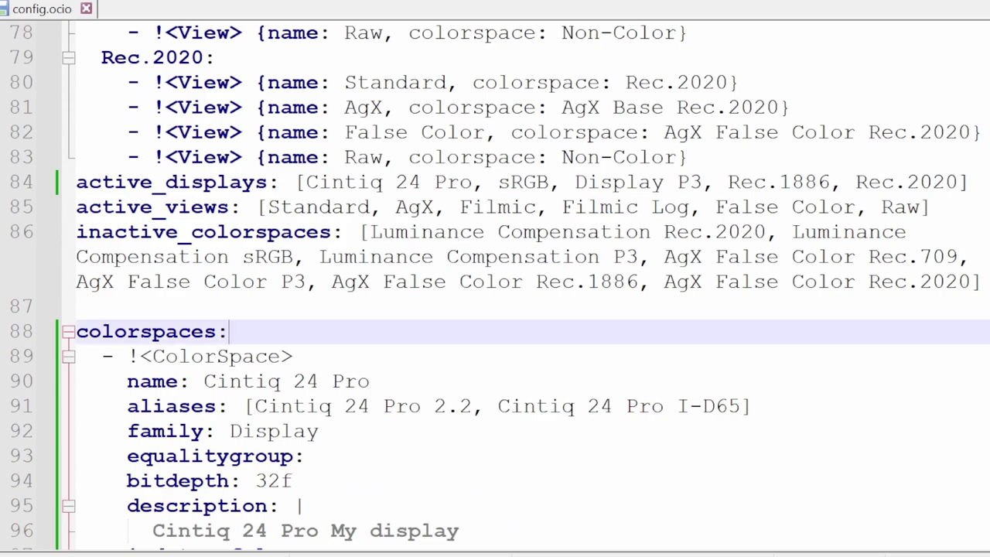
pyautogui.scroll(-3, 495, 309)
pyautogui.scroll(-1, 494, 309)
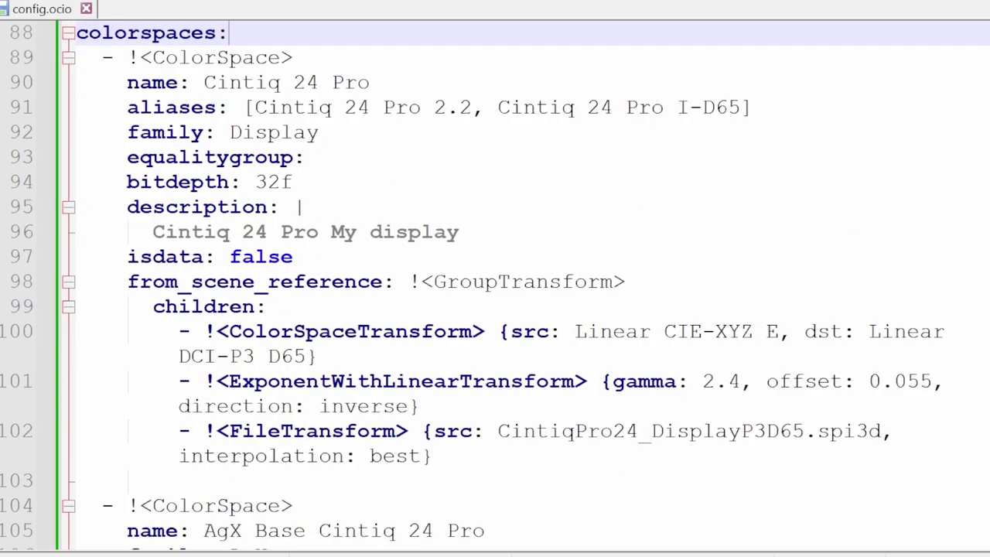
pyautogui.moveTo(89, 58)
pyautogui.mouseDown()
pyautogui.moveTo(433, 381)
pyautogui.moveTo(600, 381)
pyautogui.moveTo(419, 406)
pyautogui.mouseUp()
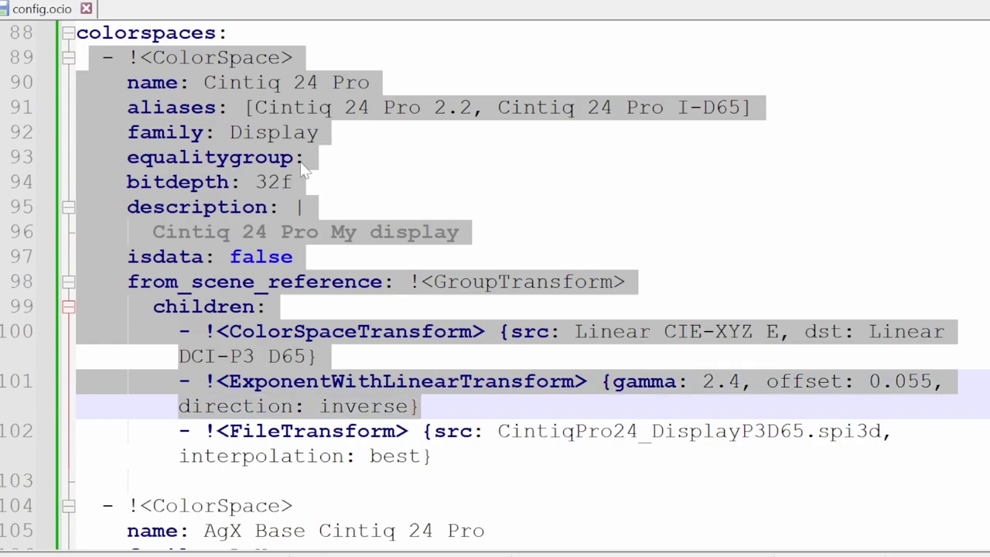
pyautogui.click(206, 82)
pyautogui.doubleClick(208, 82)
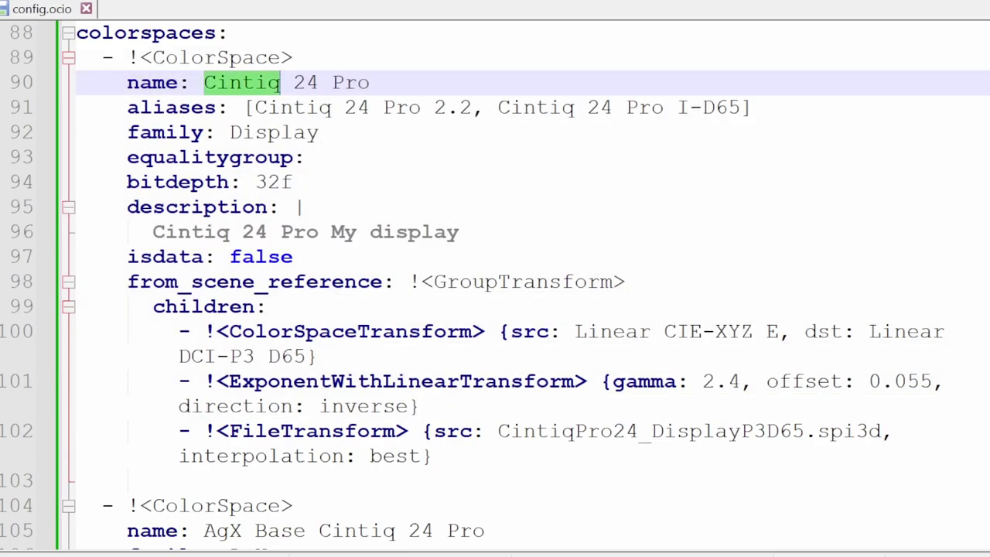
pyautogui.hotkey('shift', 'Right')
pyautogui.hotkey('shift', 'Right')
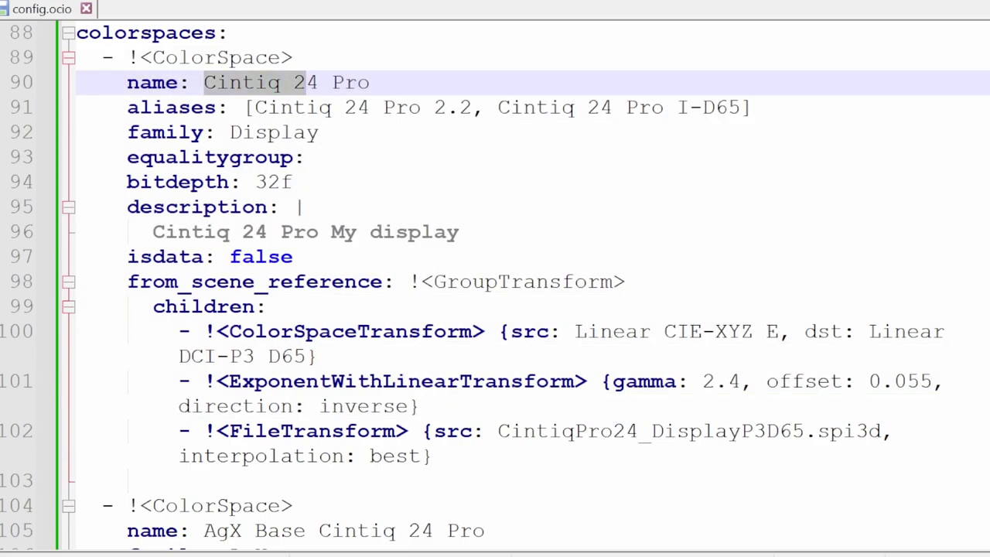
pyautogui.click(215, 82)
pyautogui.moveTo(203, 82); pyautogui.dragTo(370, 82)
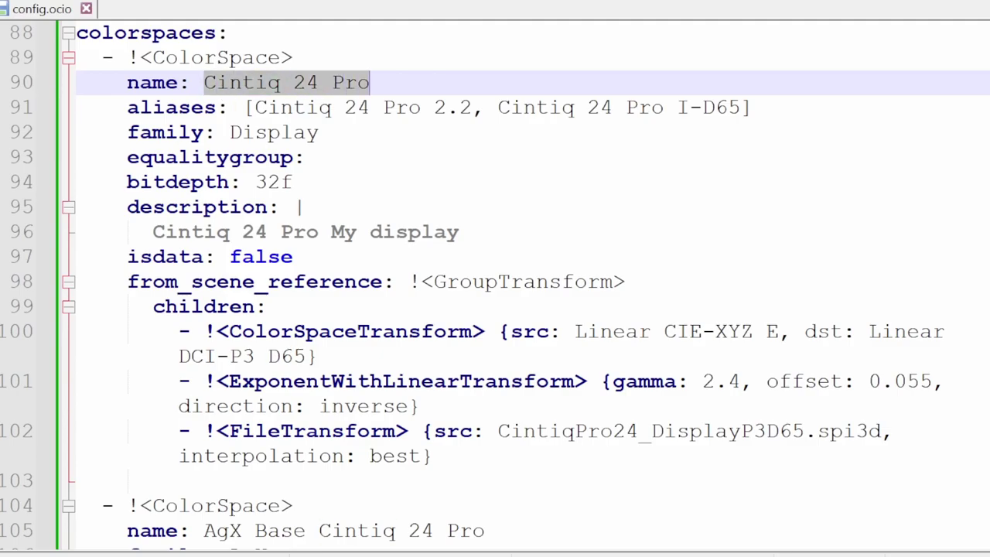
pyautogui.scroll(7, 495, 286)
pyautogui.scroll(2, 495, 286)
# - Highlight the Standard view's colour space and the matching Cintiq 24 Pro colourspace with its aliases
pyautogui.scroll(2, 495, 286)
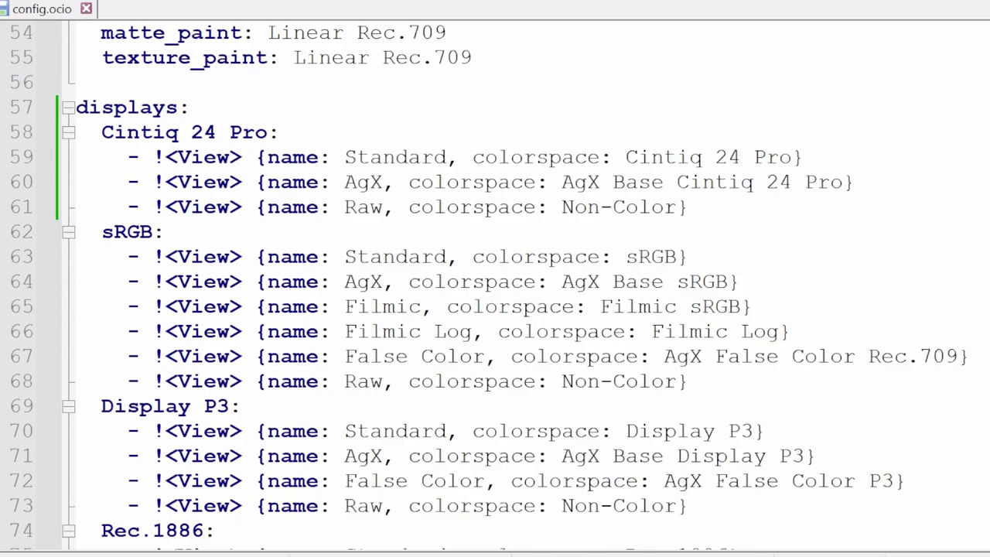
pyautogui.moveTo(625, 157); pyautogui.dragTo(792, 157)
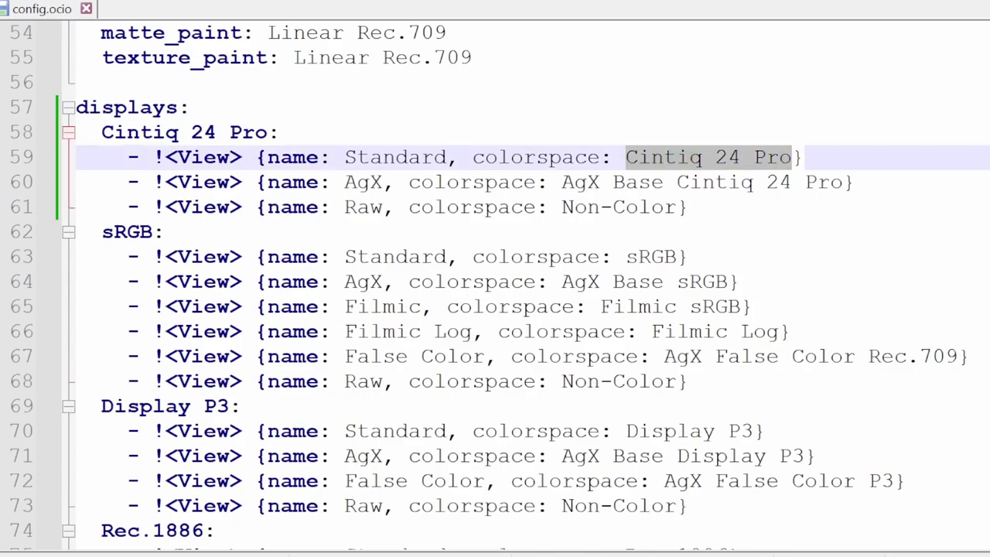
pyautogui.scroll(-6, 657, 159)
pyautogui.scroll(-5, 658, 159)
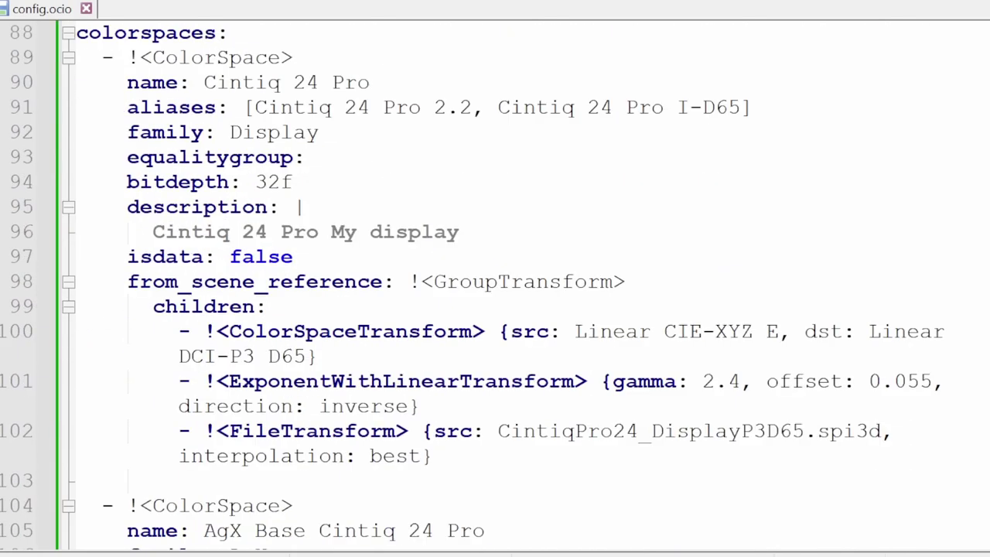
pyautogui.moveTo(203, 82); pyautogui.dragTo(370, 82)
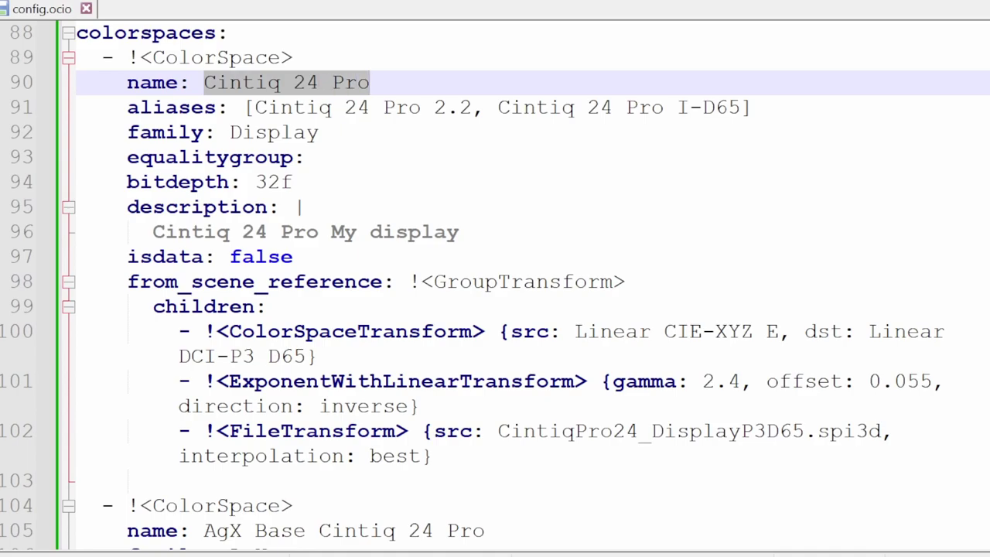
pyautogui.moveTo(254, 107); pyautogui.dragTo(472, 108)
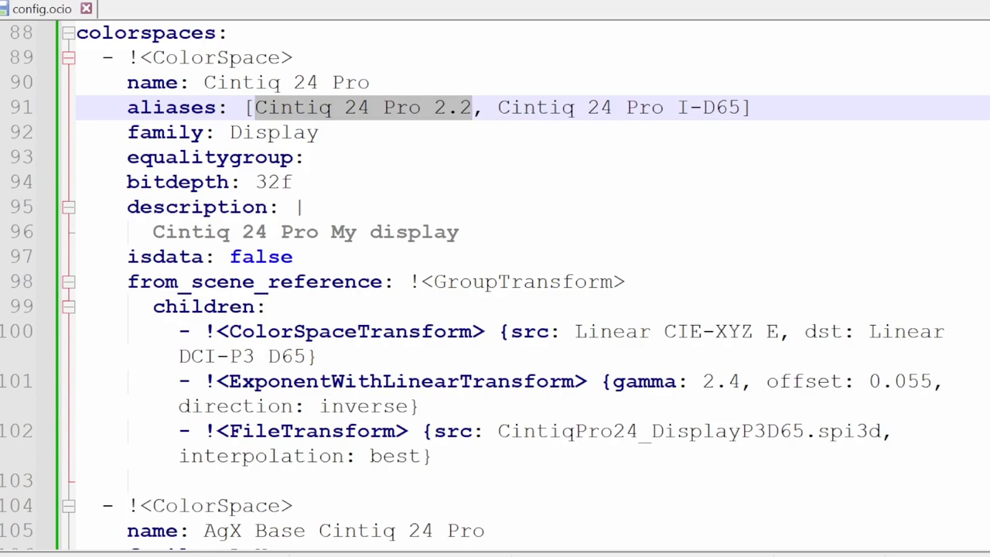
pyautogui.moveTo(741, 108); pyautogui.dragTo(255, 107)
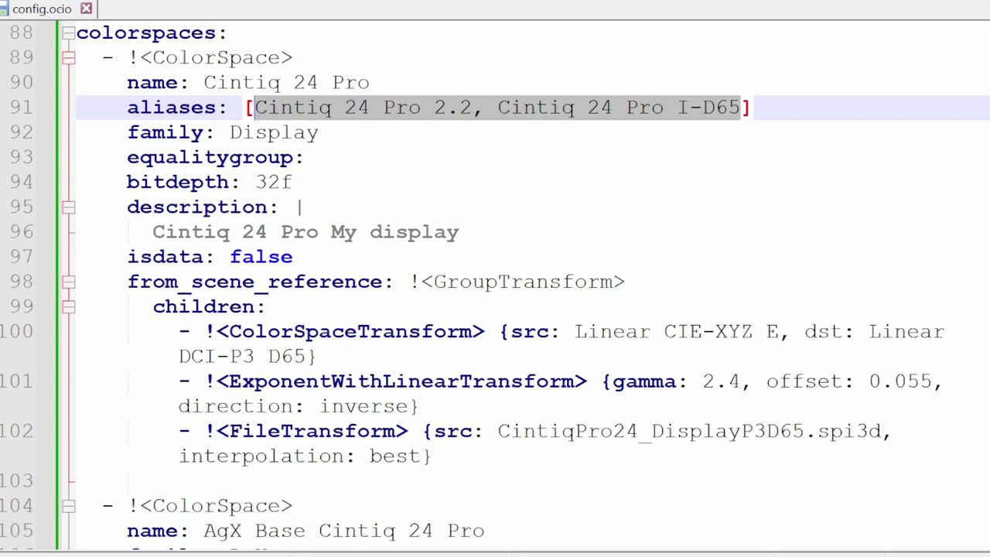
# - Select the Cintiq 24 Pro description and the first two transforms under children
pyautogui.moveTo(152, 232); pyautogui.dragTo(460, 232)
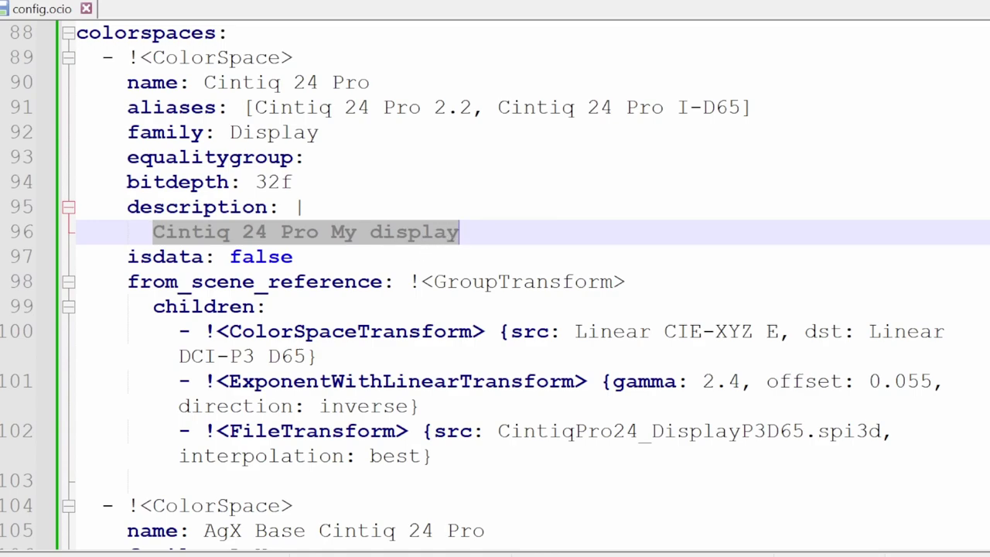
pyautogui.moveTo(152, 307)
pyautogui.mouseDown()
pyautogui.moveTo(180, 340)
pyautogui.moveTo(418, 395)
pyautogui.moveTo(523, 432)
pyautogui.moveTo(419, 406)
pyautogui.mouseUp()
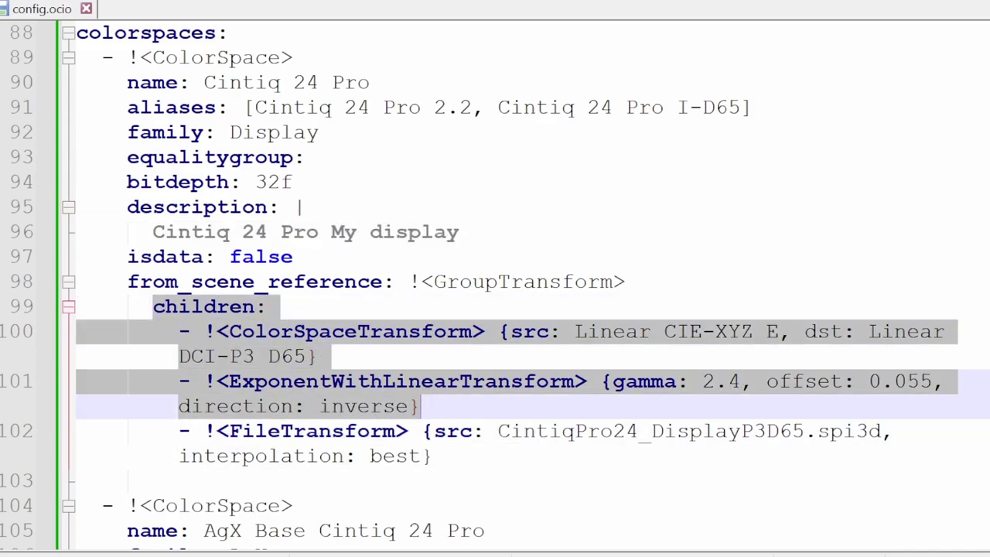
pyautogui.keyDown('ctrl'); pyautogui.scroll(-1, 495, 309); pyautogui.keyUp('ctrl')
pyautogui.keyDown('ctrl'); pyautogui.scroll(-1, 495, 309); pyautogui.keyUp('ctrl')
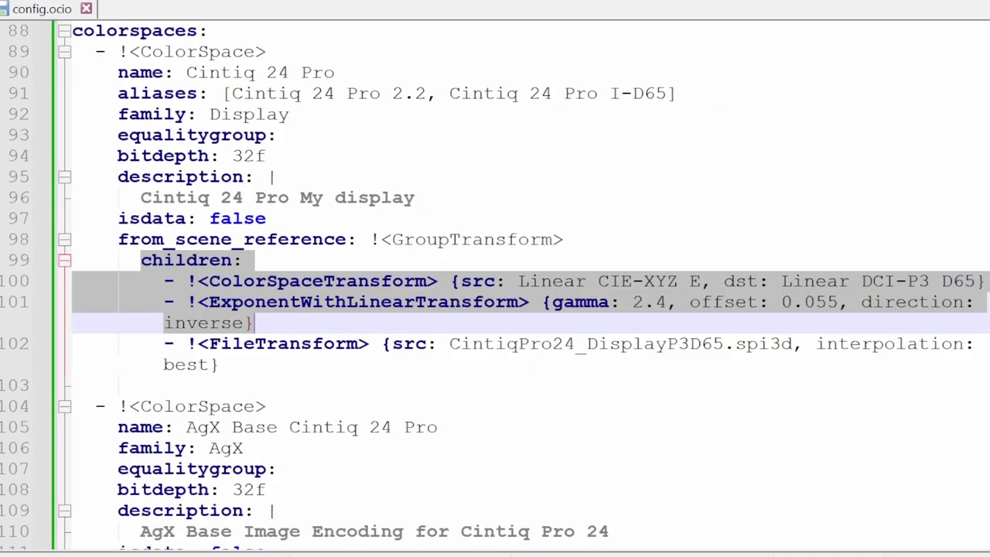
pyautogui.keyDown('ctrl'); pyautogui.scroll(-1, 495, 309); pyautogui.keyUp('ctrl')
pyautogui.keyDown('ctrl'); pyautogui.scroll(-1, 495, 310); pyautogui.keyUp('ctrl')
pyautogui.keyDown('ctrl'); pyautogui.scroll(1, 494, 309); pyautogui.keyUp('ctrl')
pyautogui.keyDown('ctrl'); pyautogui.scroll(-1, 495, 310); pyautogui.keyUp('ctrl')
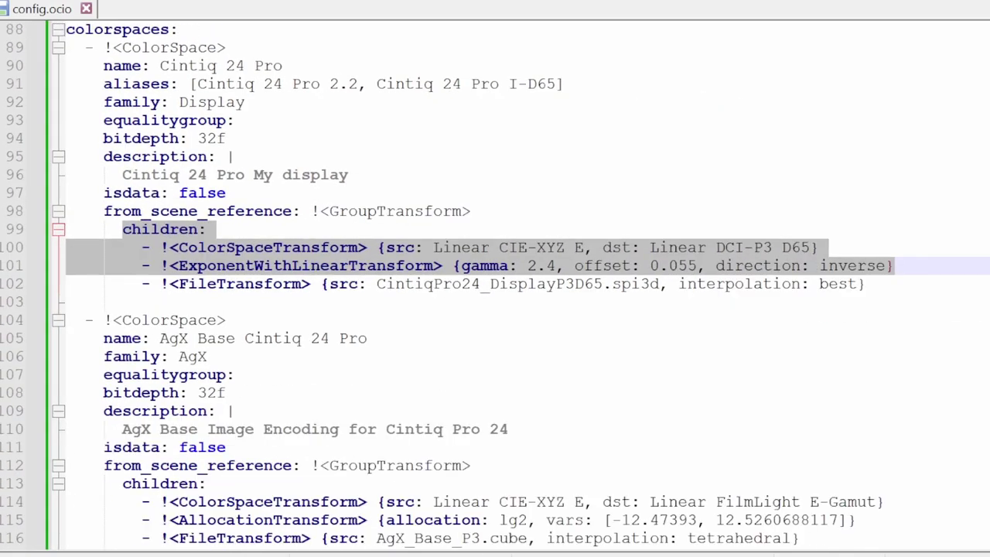
pyautogui.keyDown('ctrl'); pyautogui.scroll(1, 685, 274); pyautogui.keyUp('ctrl')
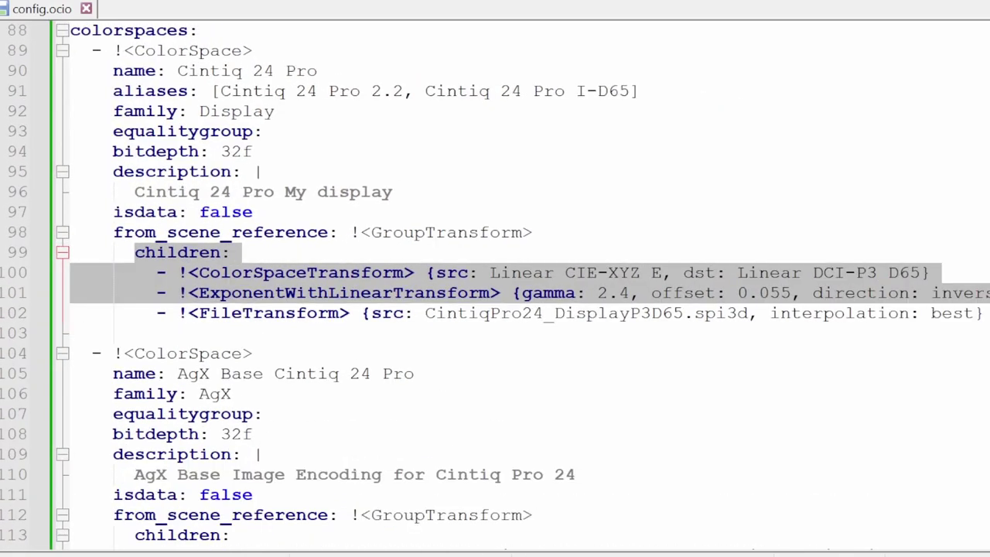
# - Mark every FileTransform occurrence, starting from the display LUT line 102
pyautogui.click(683, 273)
pyautogui.moveTo(156, 312); pyautogui.dragTo(983, 313)
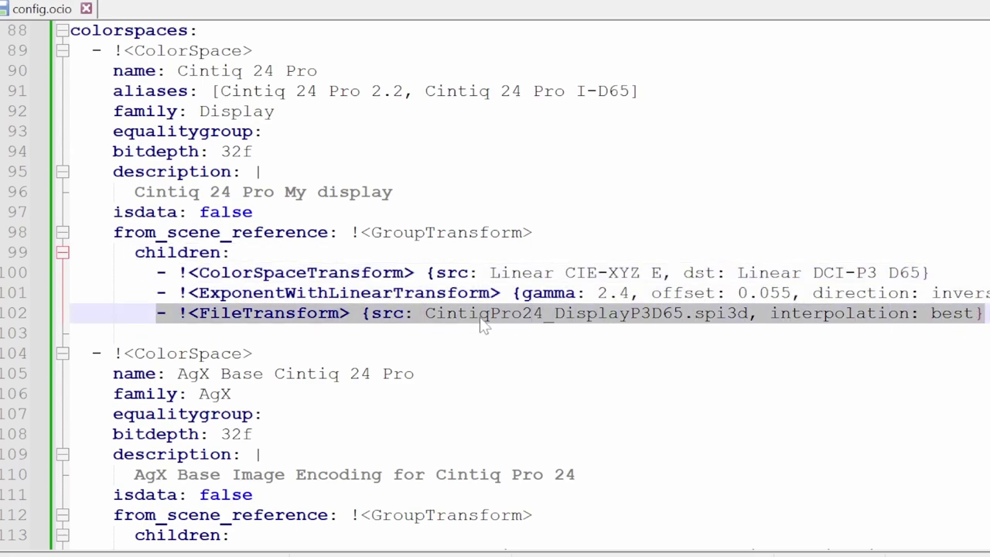
pyautogui.click(285, 315)
pyautogui.doubleClick(285, 313)
pyautogui.scroll(-2, 284, 314)
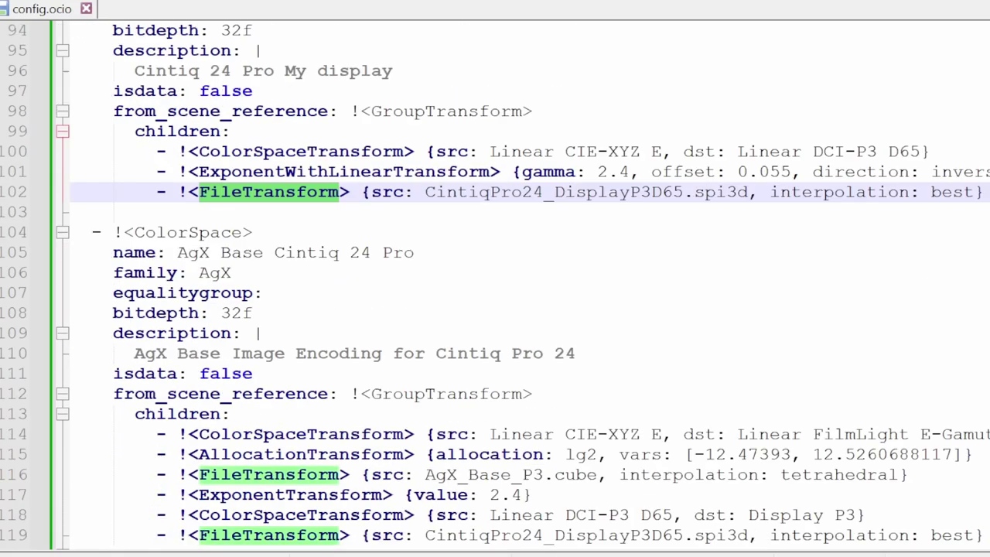
pyautogui.scroll(-12, 284, 313)
pyautogui.scroll(-3, 284, 313)
pyautogui.scroll(-5, 495, 278)
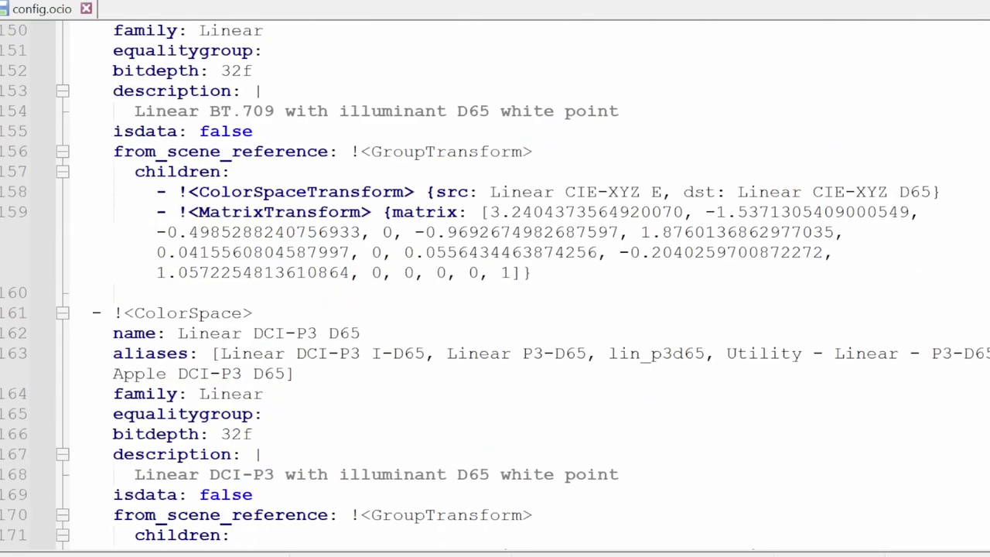
pyautogui.scroll(-5, 494, 278)
pyautogui.scroll(-10, 495, 279)
pyautogui.scroll(-6, 495, 278)
pyautogui.scroll(-8, 495, 279)
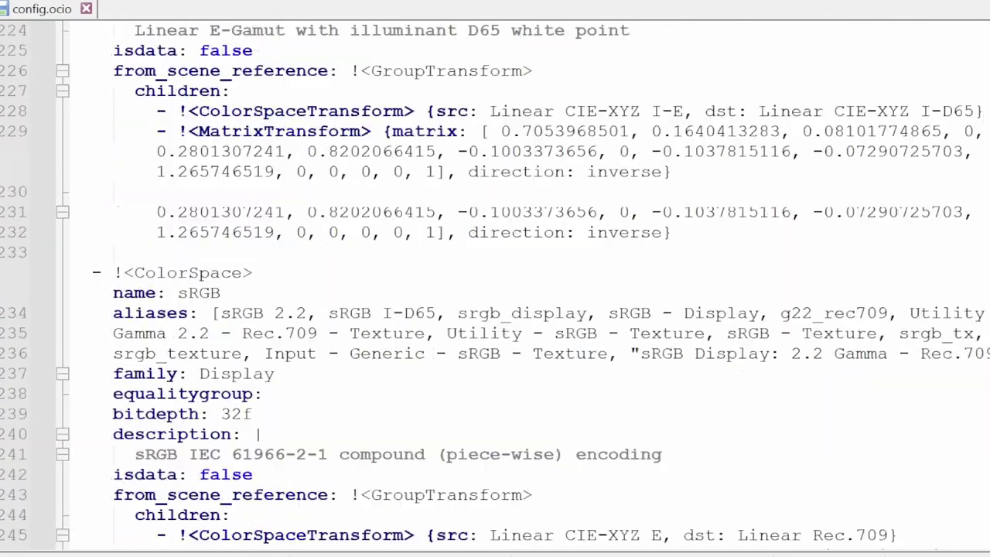
pyautogui.scroll(-11, 495, 278)
pyautogui.scroll(-7, 495, 278)
pyautogui.scroll(-13, 495, 278)
pyautogui.scroll(4, 495, 278)
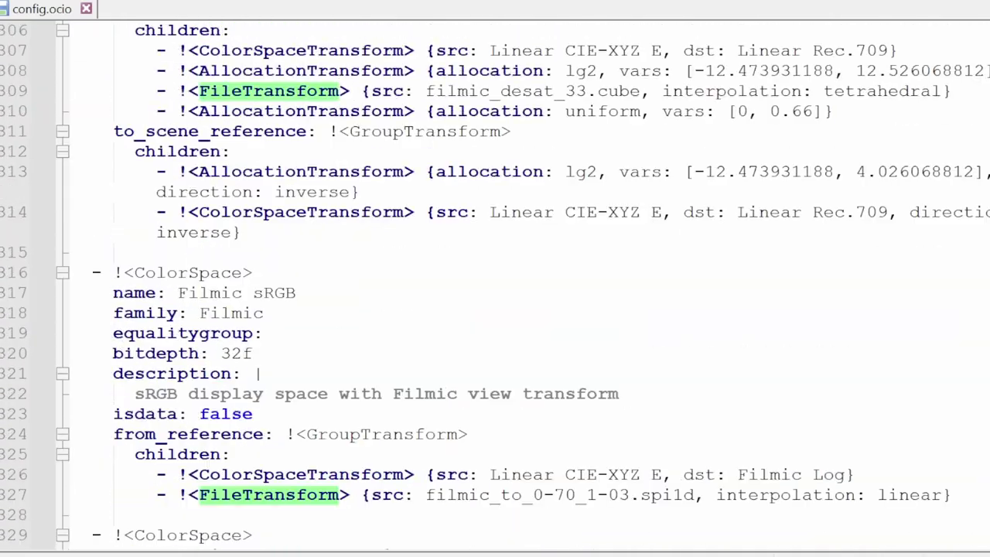
pyautogui.scroll(2, 494, 278)
pyautogui.doubleClick(268, 211)
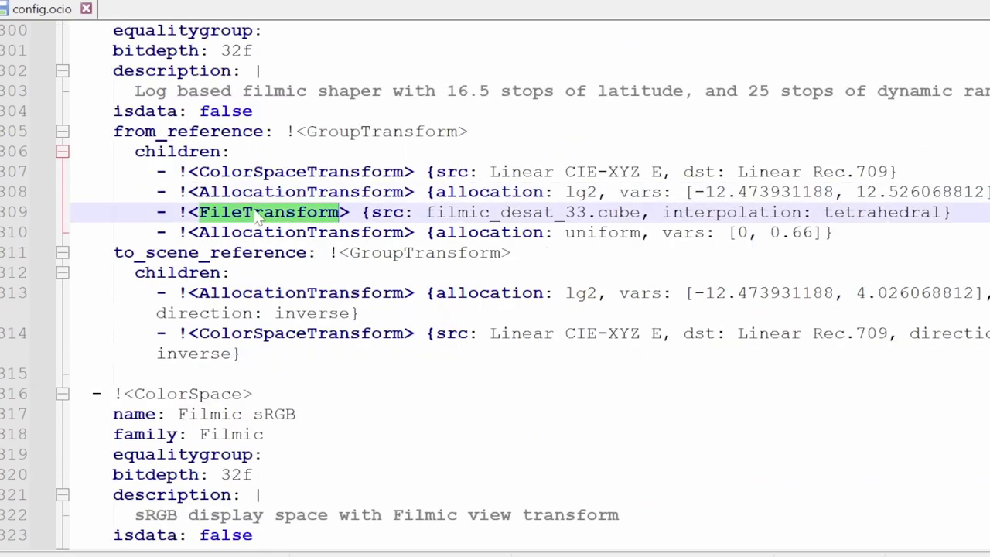
pyautogui.press('Home')
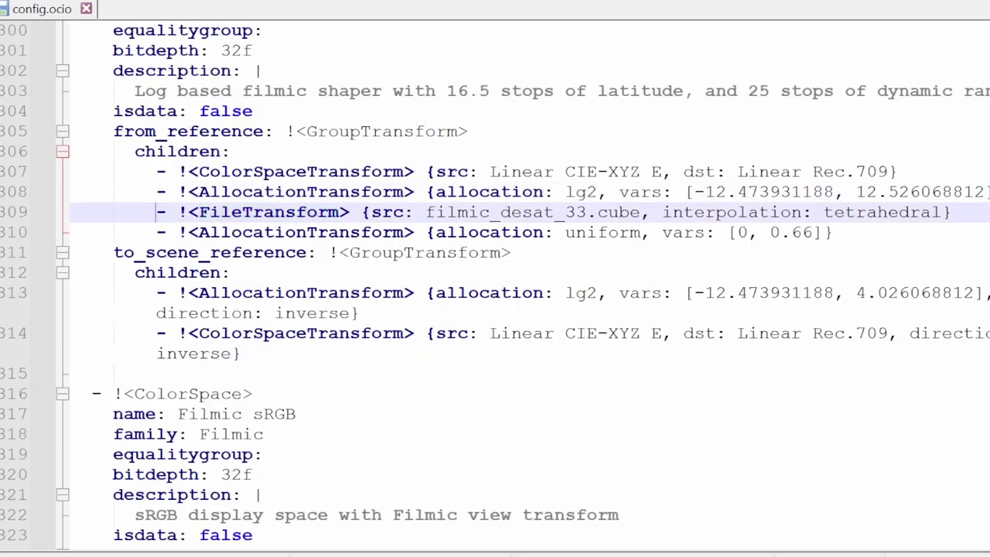
pyautogui.hotkey('shift', 'End')
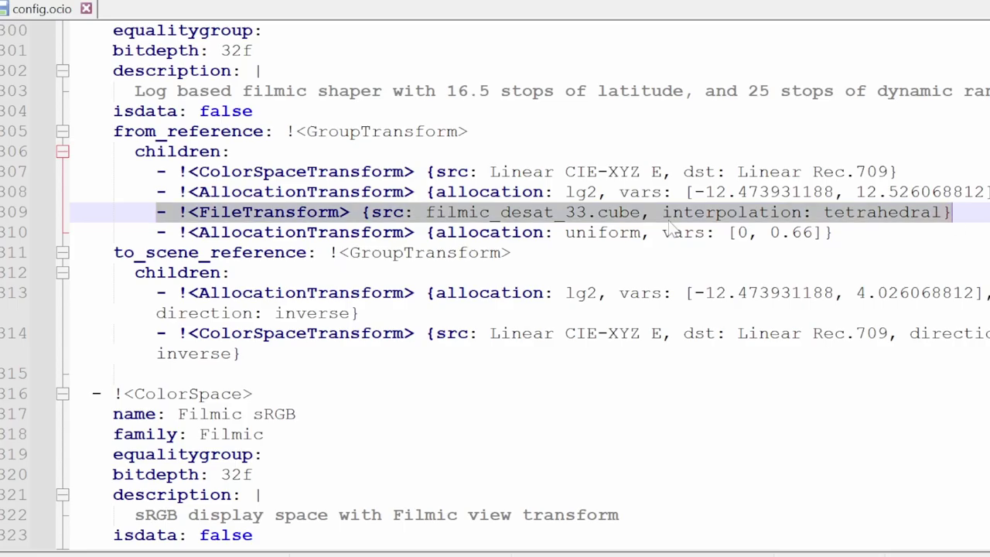
pyautogui.scroll(3, 495, 278)
pyautogui.scroll(14, 495, 279)
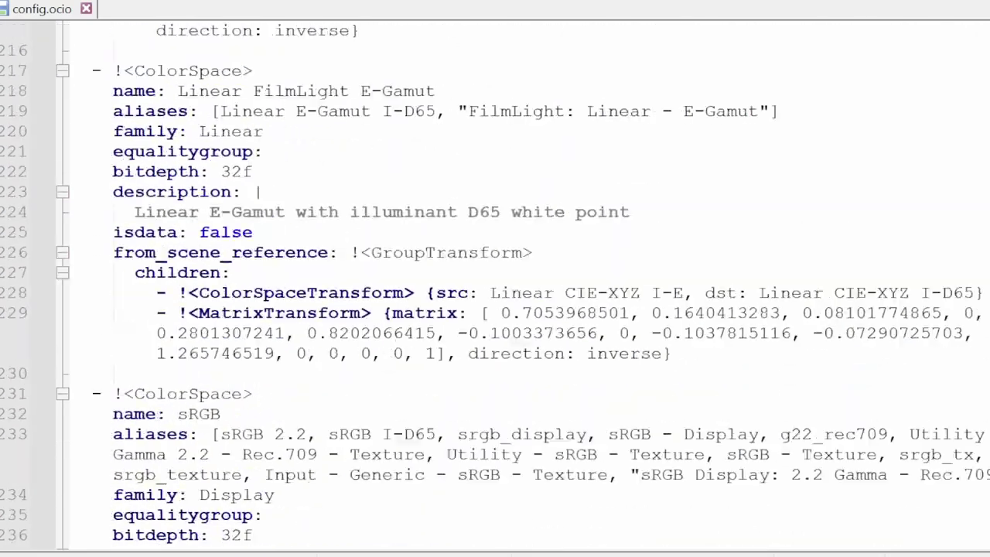
pyautogui.scroll(9, 495, 278)
pyautogui.scroll(9, 495, 279)
pyautogui.scroll(4, 495, 278)
pyautogui.scroll(6, 495, 278)
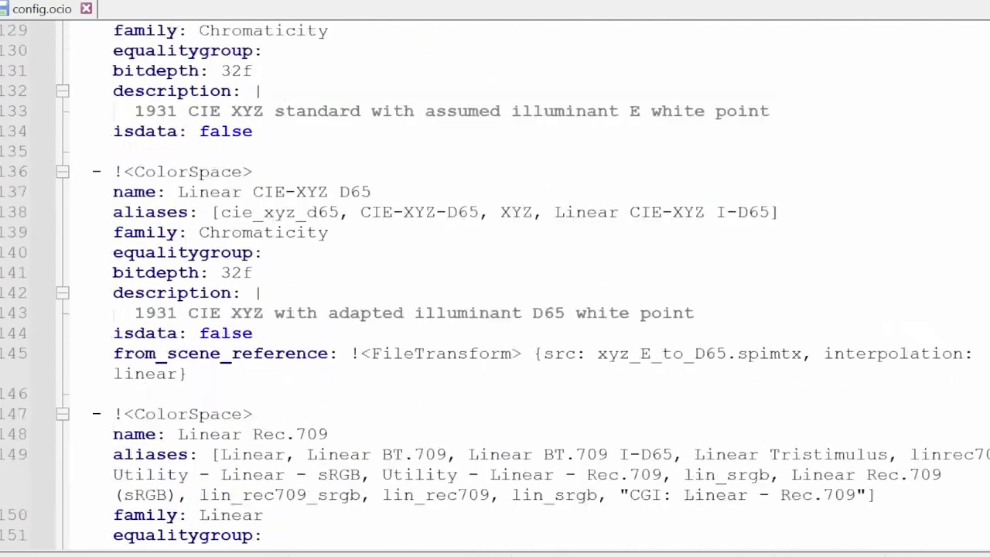
pyautogui.scroll(4, 494, 278)
pyautogui.scroll(4, 495, 279)
pyautogui.scroll(3, 495, 279)
pyautogui.scroll(3, 495, 278)
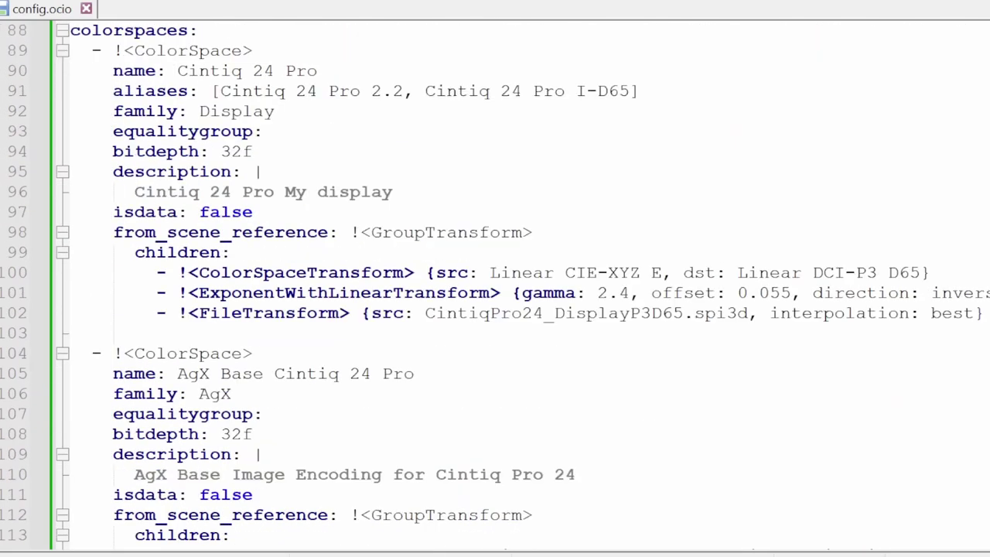
pyautogui.scroll(1, 495, 279)
# - Select CintiqPro24_DisplayP3D65.spi3d on line 102 and open the luts folder in Explorer
pyautogui.click(210, 353)
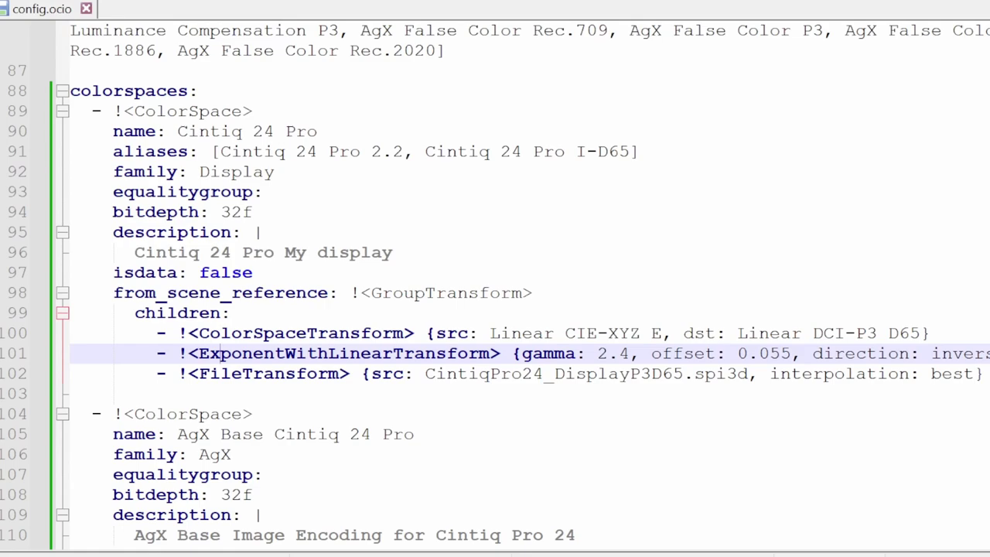
pyautogui.click(199, 373)
pyautogui.doubleClick(264, 375)
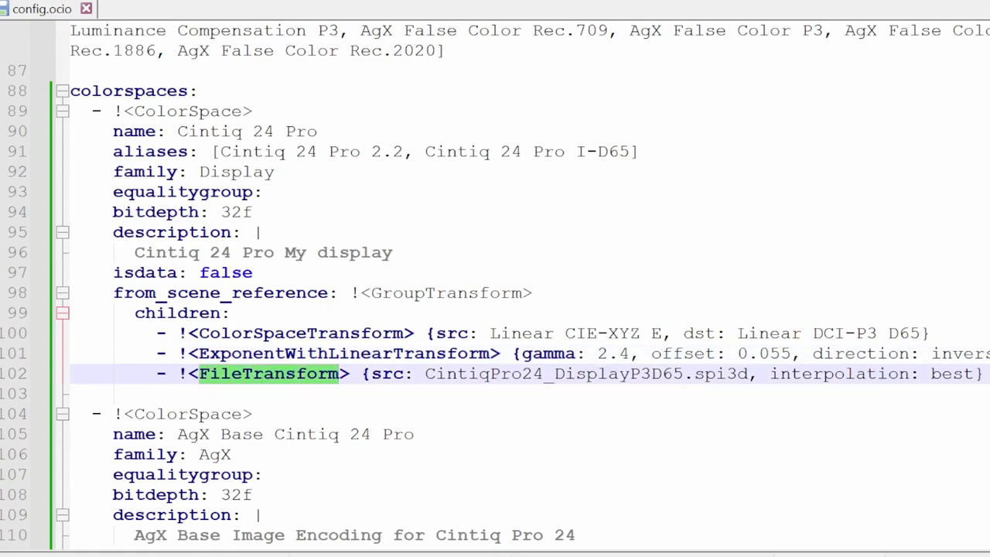
pyautogui.moveTo(425, 373); pyautogui.dragTo(748, 374)
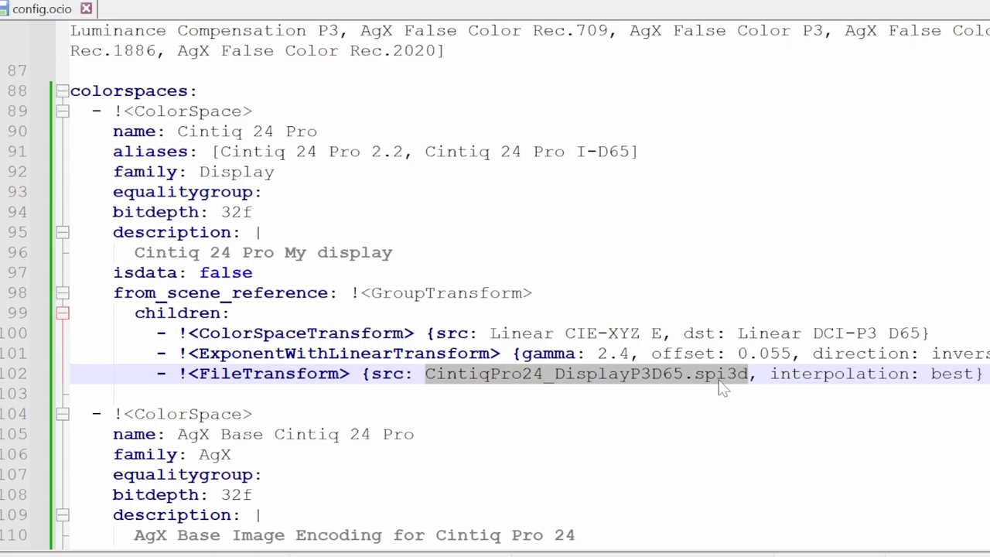
pyautogui.doubleClick(121, 95)
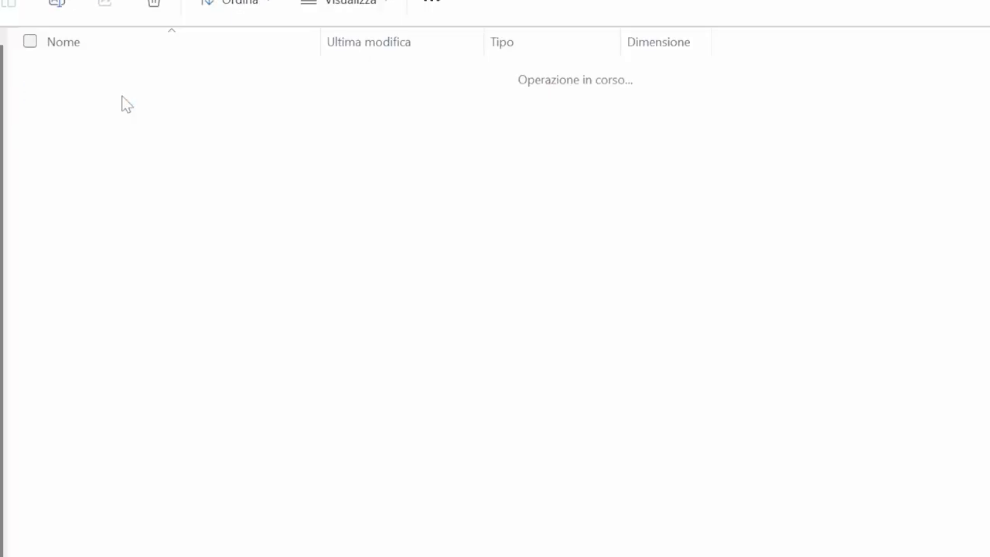
# - Copy the exact file name CintiqPro24_DisplayP3D65.spi3d from the luts folder into line 102 of config.ocio
pyautogui.click(155, 160)
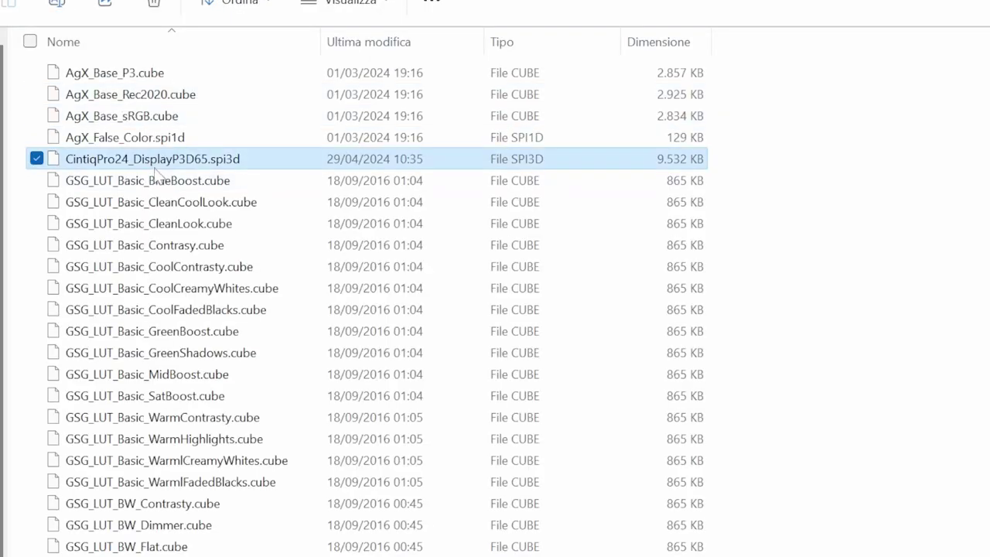
pyautogui.press('F2')
pyautogui.hotkey('ctrl', 'a')
pyautogui.hotkey('ctrl', 'c')
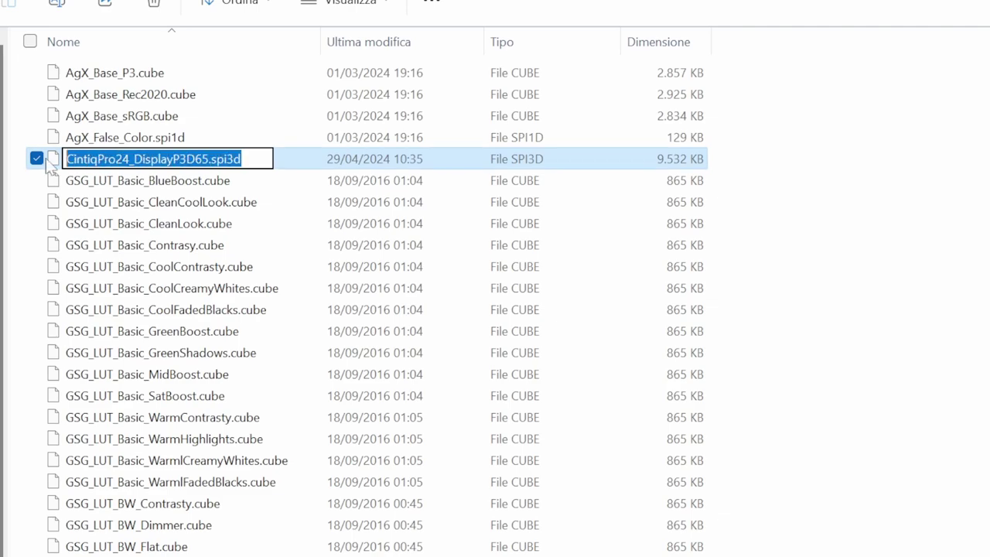
pyautogui.press('Escape')
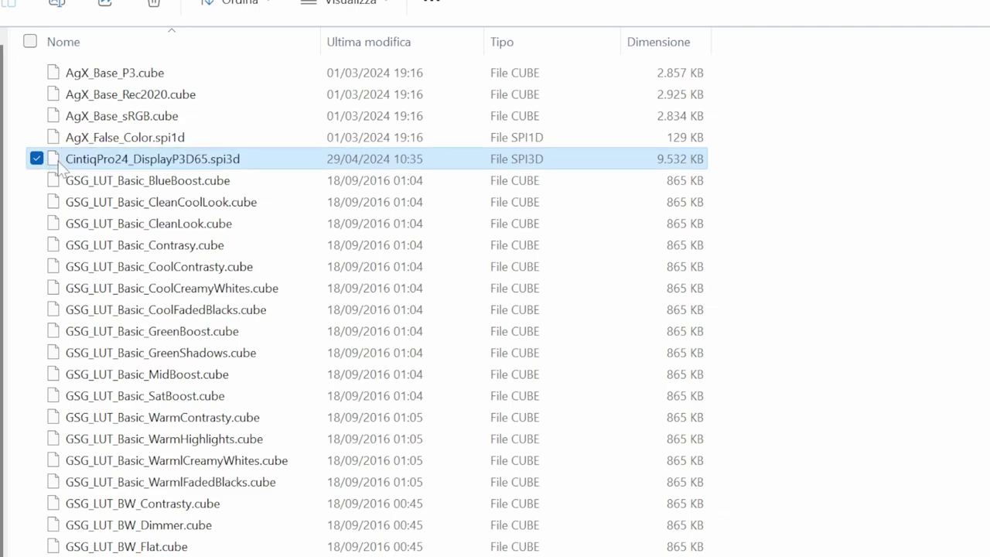
pyautogui.hotkey('alt', 'Tab')
pyautogui.hotkey('ctrl', 'v')
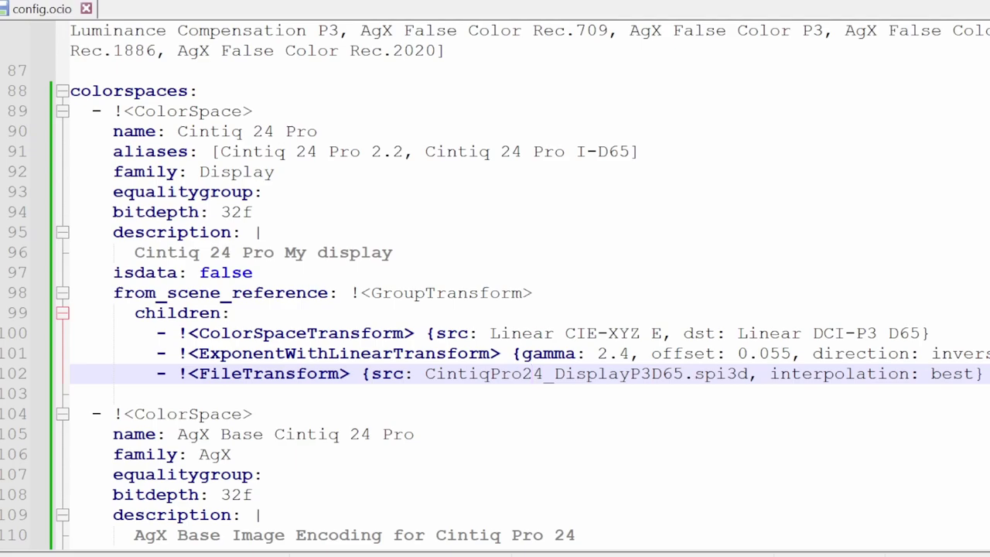
pyautogui.hotkey('ctrl', 'z')
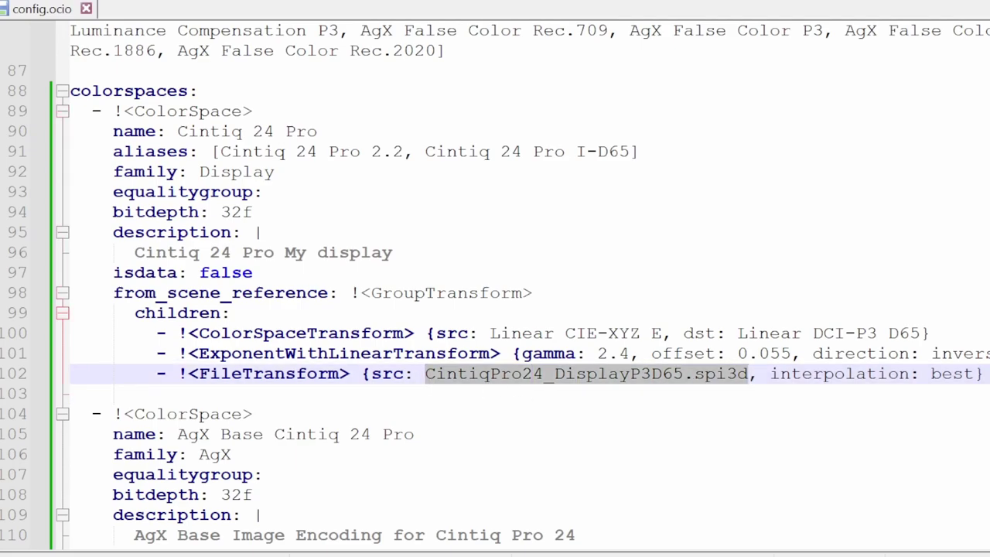
pyautogui.doubleClick(839, 374)
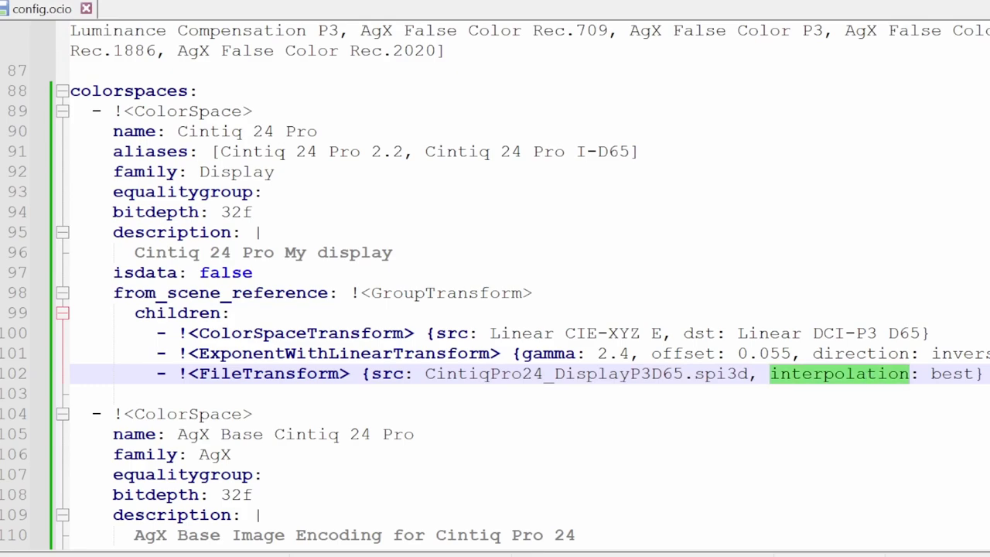
pyautogui.doubleClick(953, 374)
pyautogui.press('End')
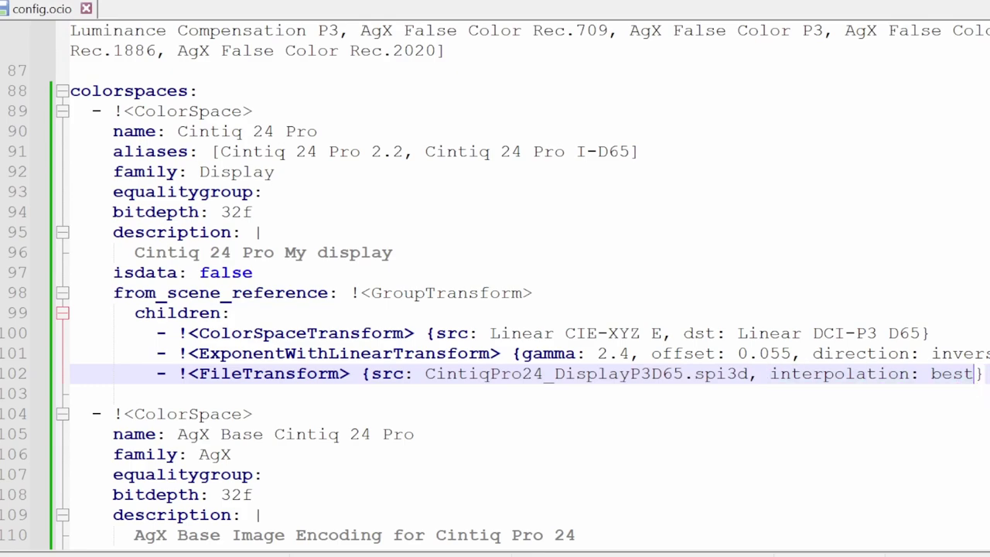
pyautogui.hotkey('shift', 'ctrl', 'Left')
pyautogui.hotkey('shift', 'ctrl', 'Left')
pyautogui.hotkey('shift', 'ctrl', 'Left')
pyautogui.hotkey('shift', 'ctrl', 'Left')
pyautogui.hotkey('shift', 'ctrl', 'Left')
pyautogui.hotkey('shift', 'ctrl', 'Left')
pyautogui.hotkey('shift', 'ctrl', 'Left')
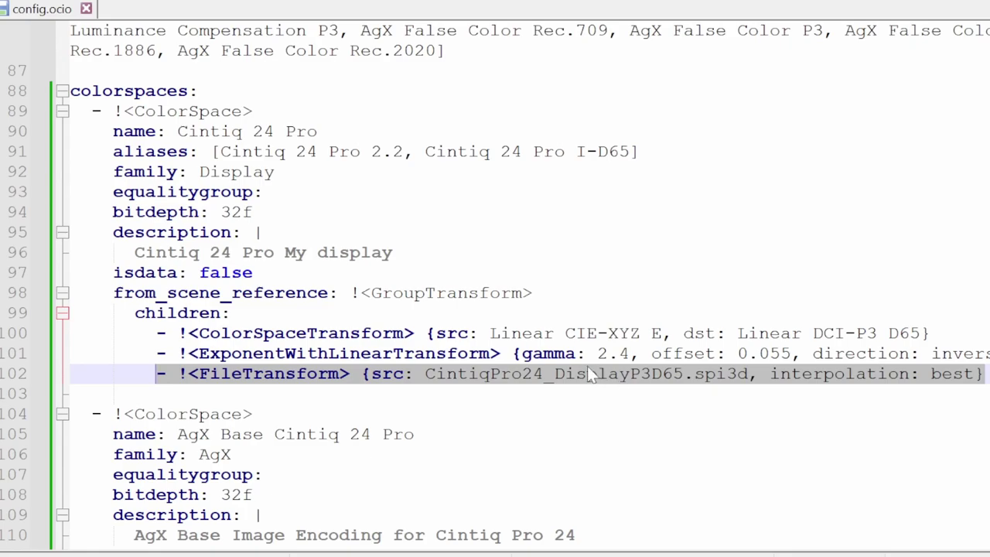
# - Review the AgX Base Cintiq 24 Pro colour space block and highlight its name line
pyautogui.scroll(-4, 495, 293)
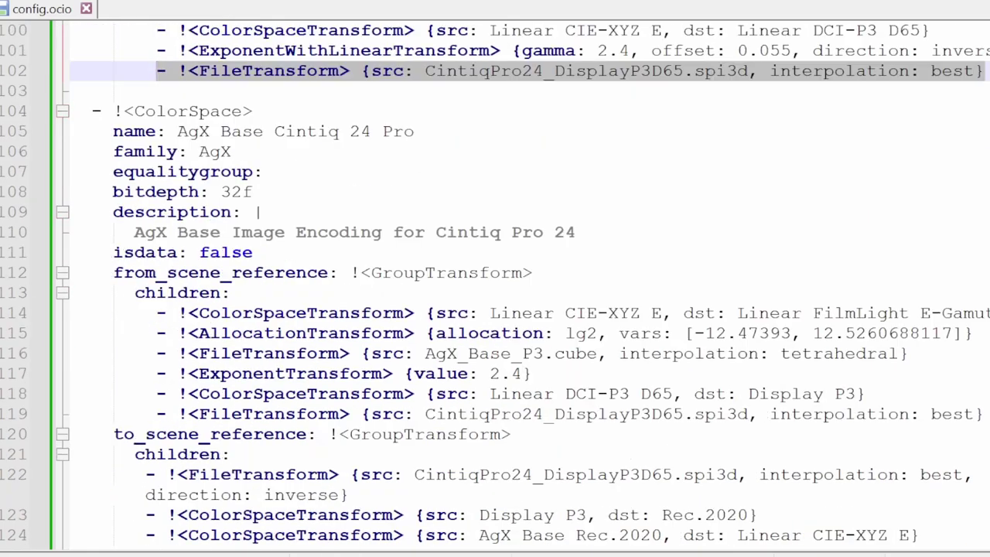
pyautogui.scroll(-1, 495, 294)
pyautogui.moveTo(91, 50)
pyautogui.mouseDown()
pyautogui.moveTo(332, 211)
pyautogui.moveTo(145, 494)
pyautogui.mouseUp()
pyautogui.click(437, 255)
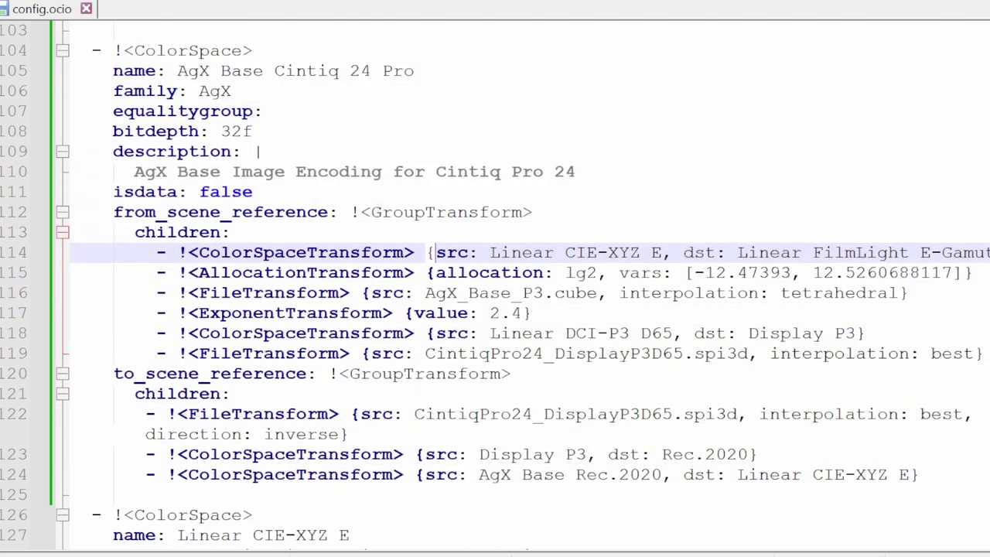
pyautogui.click(200, 70)
pyautogui.moveTo(178, 71); pyautogui.dragTo(263, 71)
# - Search config.ocio for 'AgX Base' and select the whole AgX Base Display P3 block
pyautogui.hotkey('ctrl', 'f')
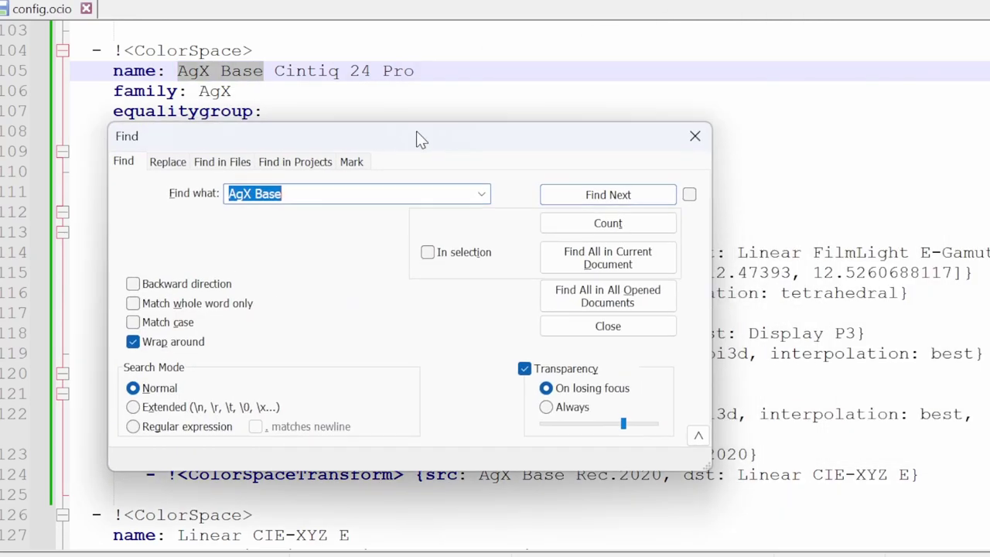
pyautogui.click(592, 195)
pyautogui.click(564, 192)
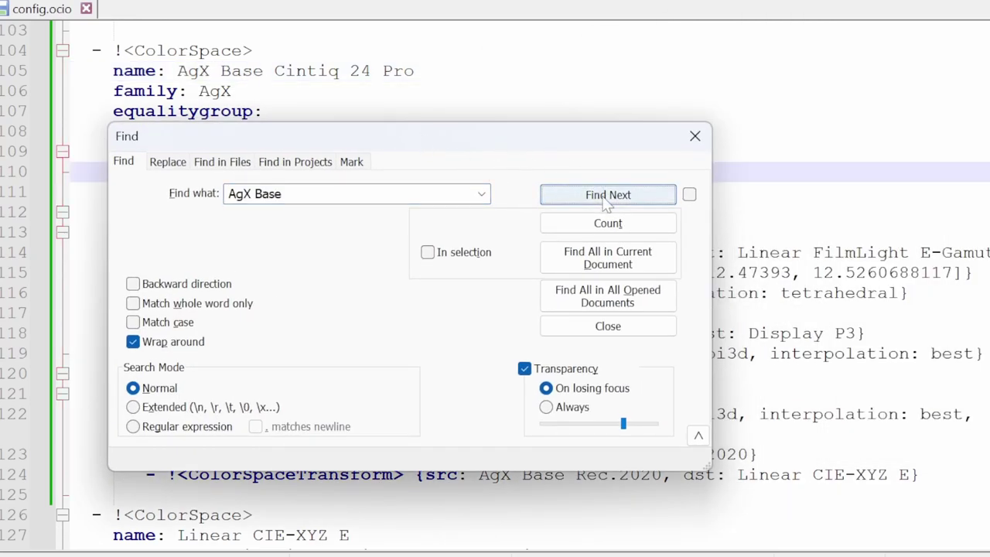
pyautogui.click(561, 193)
pyautogui.moveTo(564, 137); pyautogui.dragTo(989, 90)
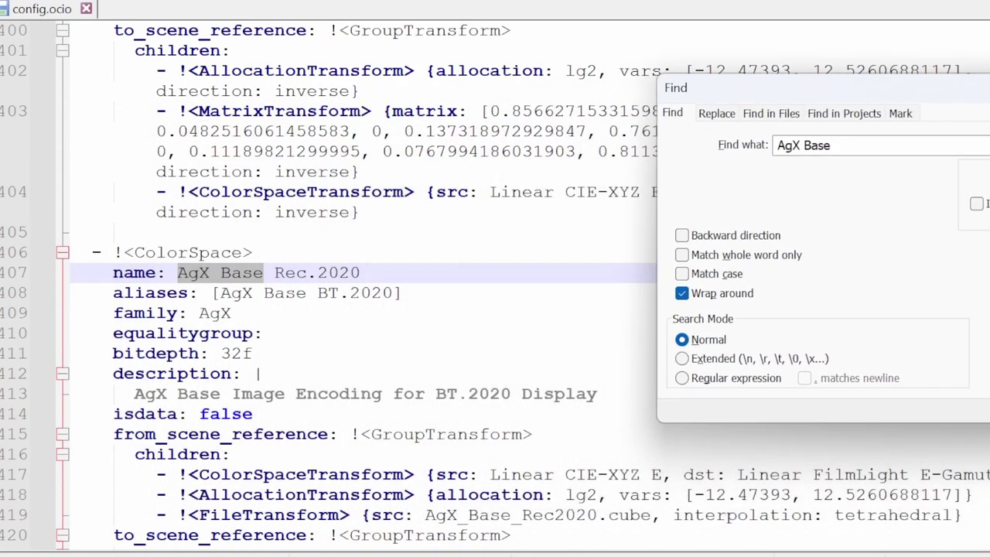
pyautogui.press('Return')
pyautogui.press('Return')
pyautogui.press('Return')
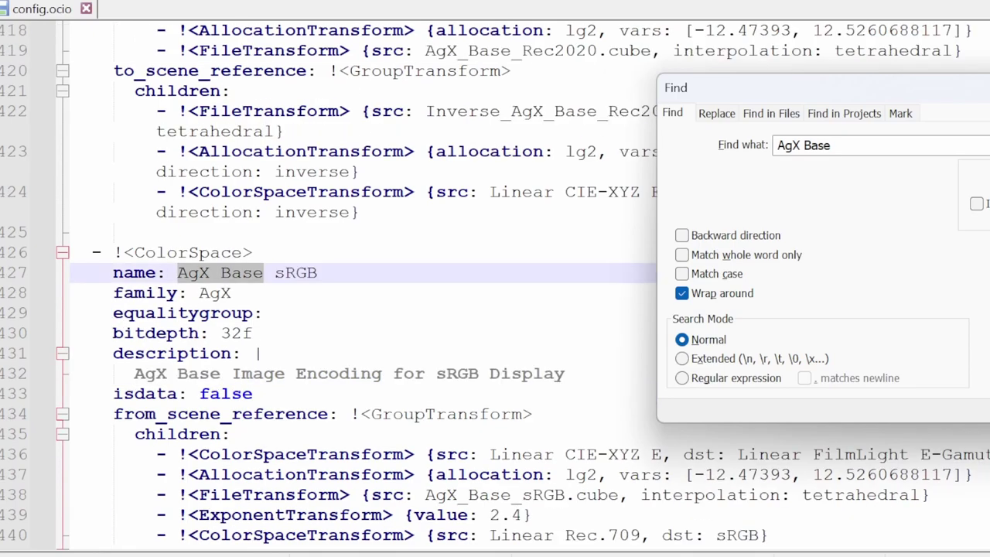
pyautogui.press('Return')
pyautogui.press('Return')
pyautogui.press('Return')
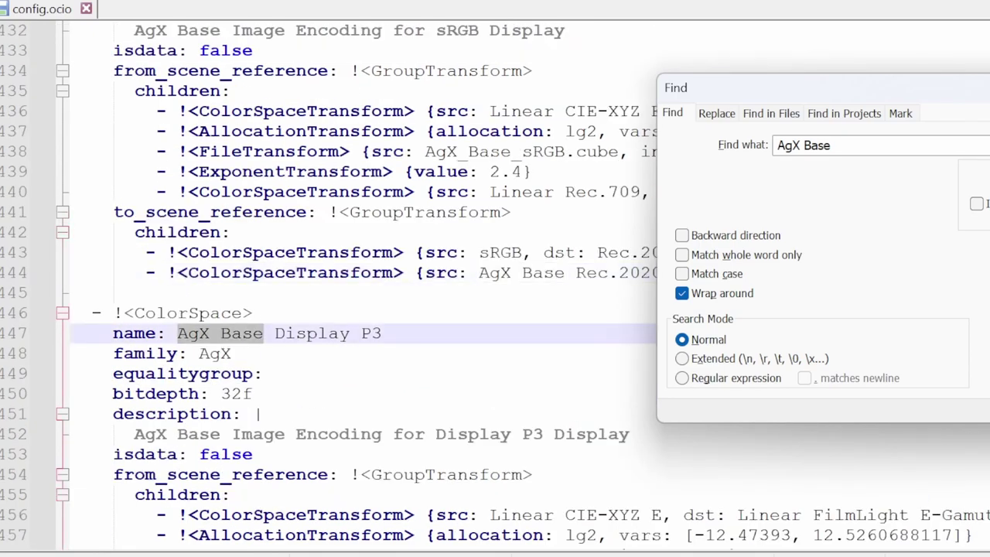
pyautogui.press('Escape')
pyautogui.scroll(-3, 495, 309)
pyautogui.scroll(-1, 495, 309)
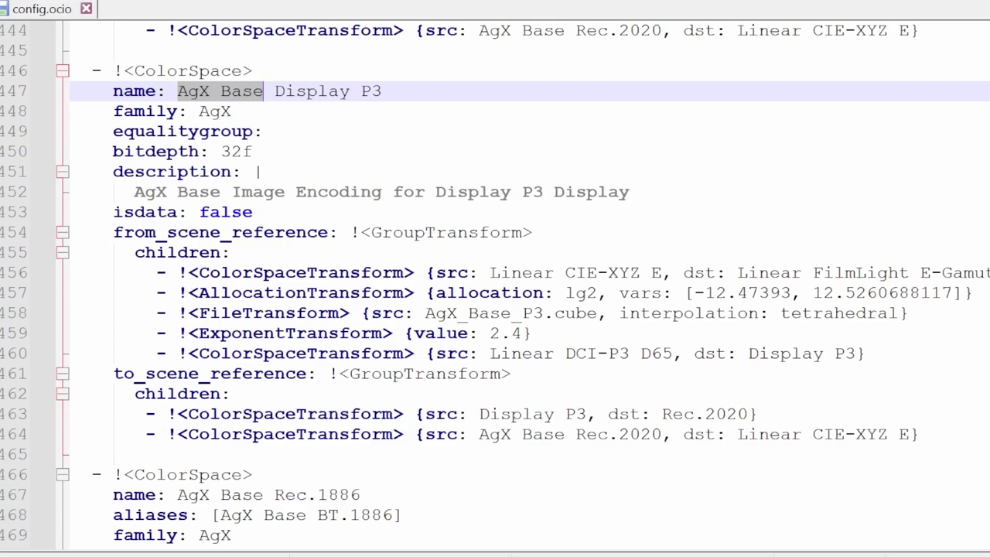
pyautogui.moveTo(71, 454); pyautogui.dragTo(71, 71)
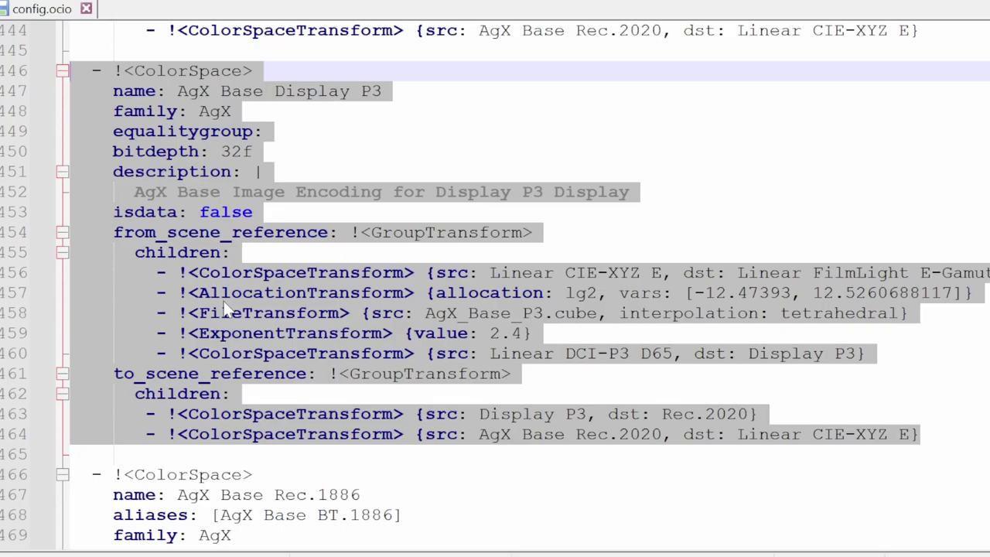
# - Select the Cintiq 24 Pro and AgX Base Cintiq 24 Pro colour space blocks to review them
pyautogui.scroll(11, 226, 309)
pyautogui.scroll(14, 227, 310)
pyautogui.scroll(7, 227, 309)
pyautogui.scroll(6, 227, 309)
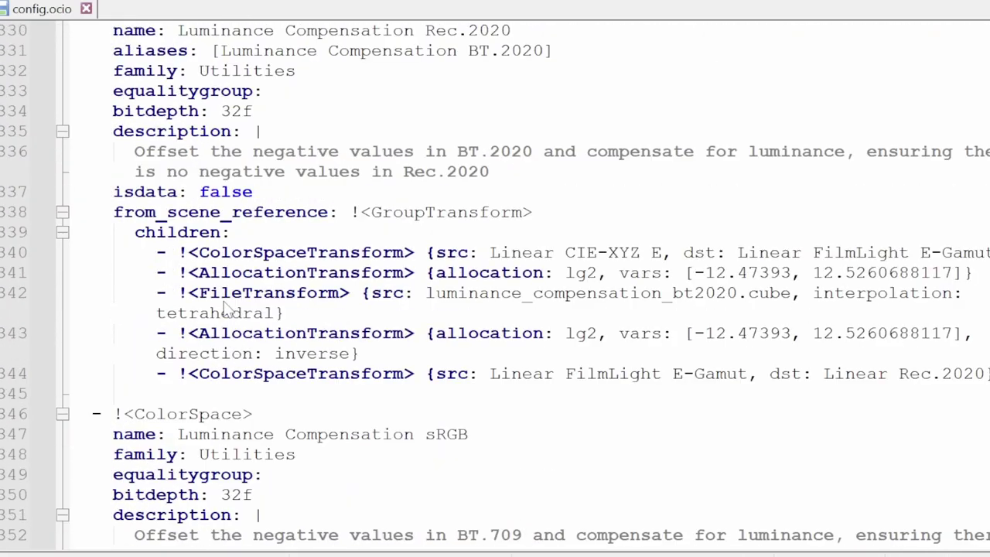
pyautogui.scroll(6, 226, 310)
pyautogui.scroll(20, 226, 310)
pyautogui.scroll(8, 227, 310)
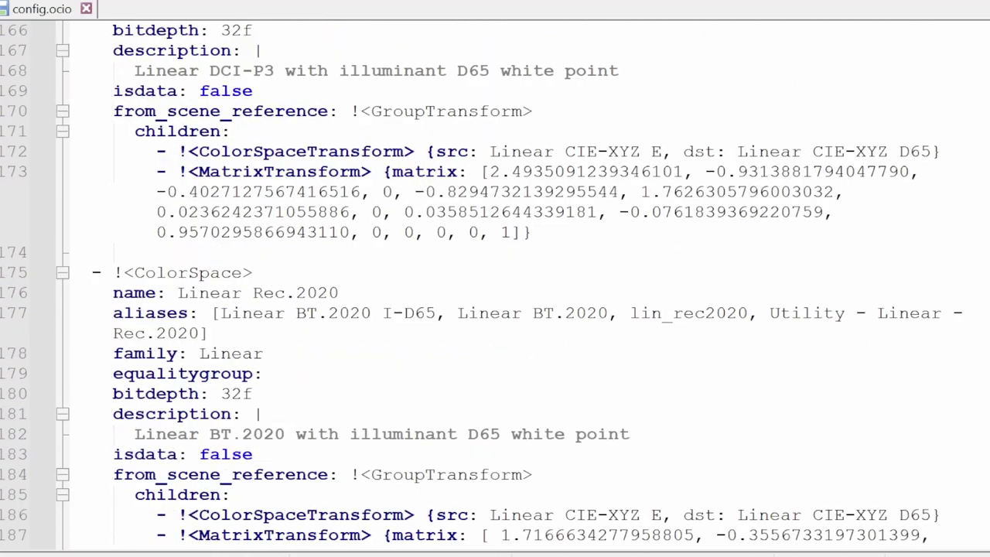
pyautogui.scroll(4, 226, 310)
pyautogui.scroll(7, 227, 309)
pyautogui.scroll(5, 226, 309)
pyautogui.scroll(7, 227, 309)
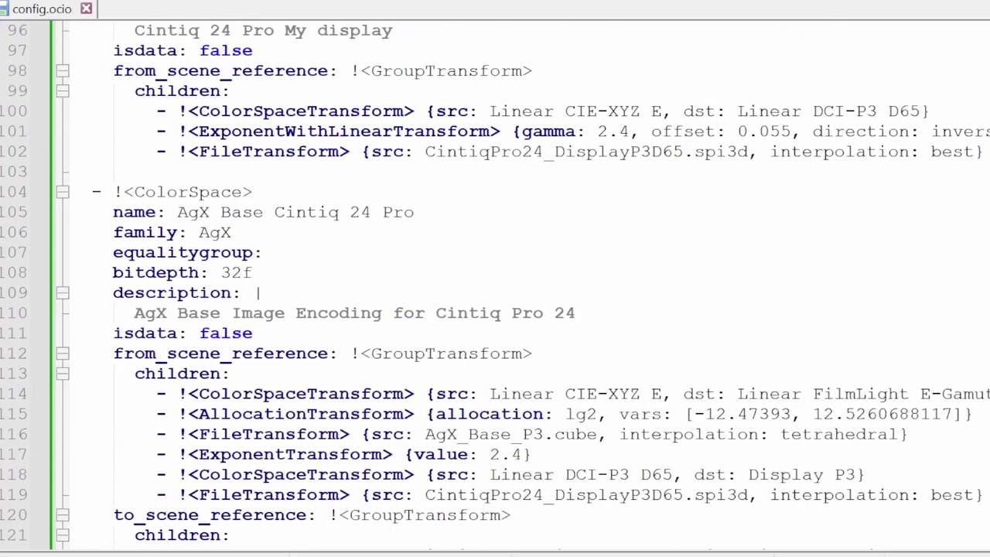
pyautogui.scroll(4, 226, 309)
pyautogui.scroll(-1, 227, 309)
pyautogui.moveTo(194, 131); pyautogui.dragTo(984, 393)
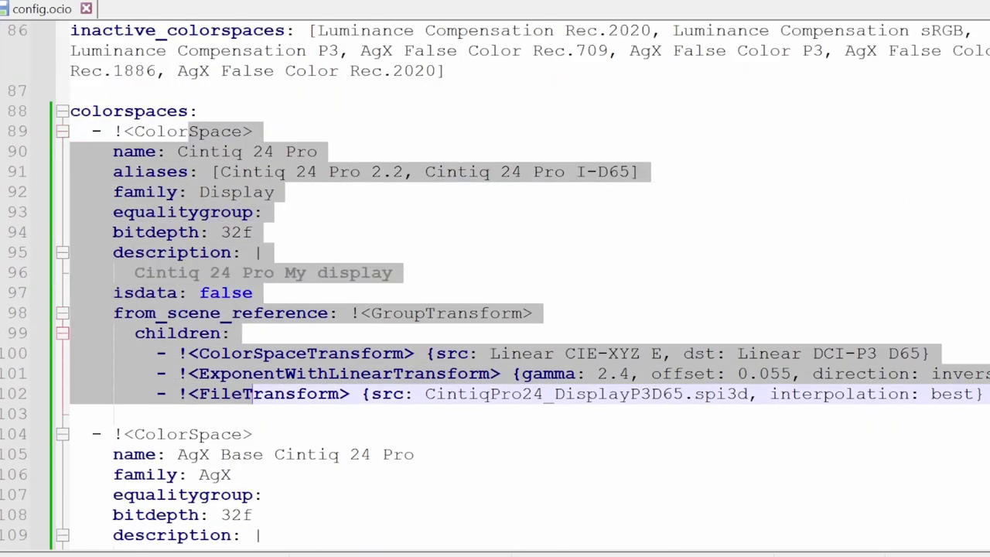
pyautogui.scroll(-5, 984, 394)
pyautogui.scroll(-2, 983, 393)
pyautogui.scroll(1, 495, 278)
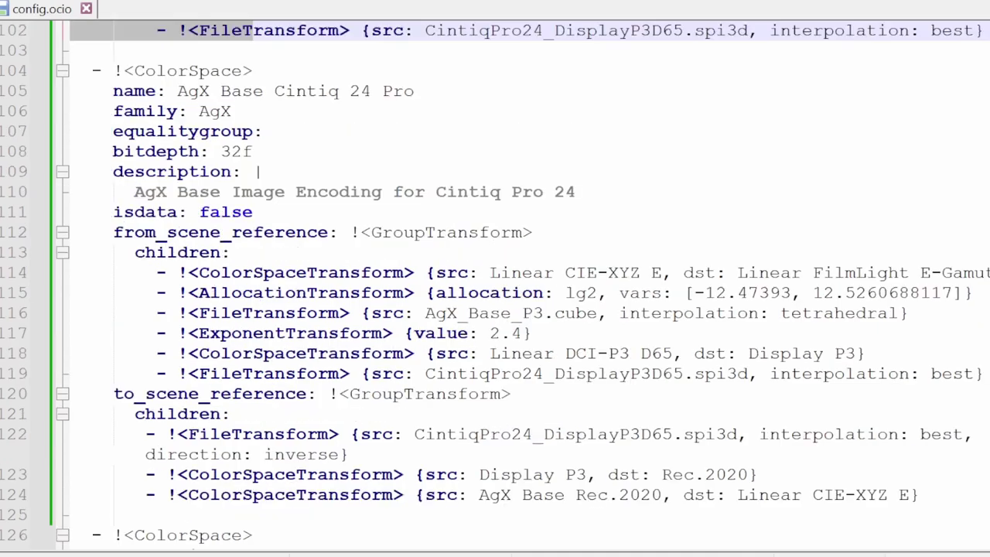
pyautogui.moveTo(200, 71)
pyautogui.mouseDown()
pyautogui.moveTo(287, 393)
pyautogui.moveTo(350, 494)
pyautogui.mouseUp()
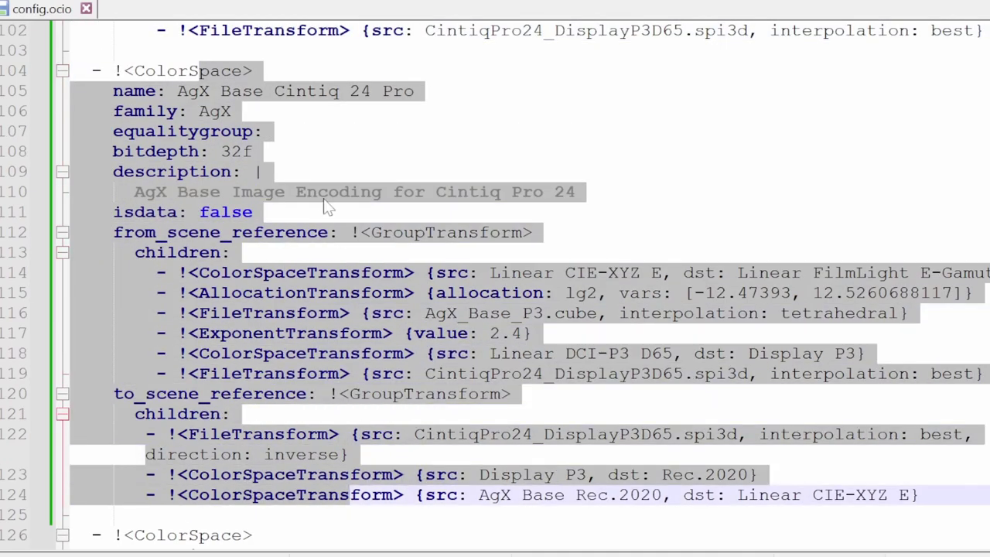
pyautogui.click(316, 159)
pyautogui.moveTo(177, 90); pyautogui.dragTo(414, 91)
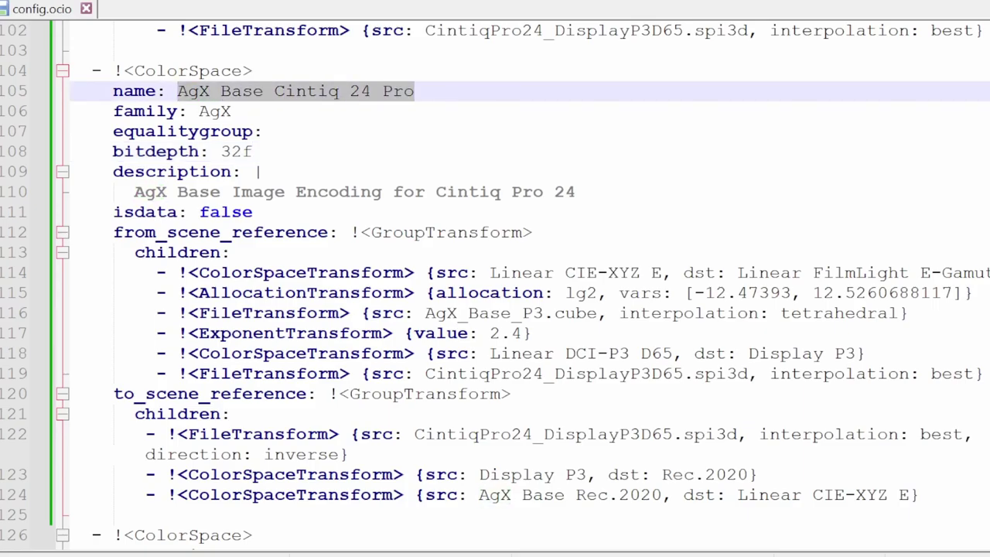
# - Confirm the Cintiq 24 Pro AgX view references AgX Base Cintiq 24 Pro, then highlight its description
pyautogui.scroll(6, 495, 278)
pyautogui.scroll(5, 495, 279)
pyautogui.scroll(4, 495, 278)
pyautogui.scroll(4, 495, 279)
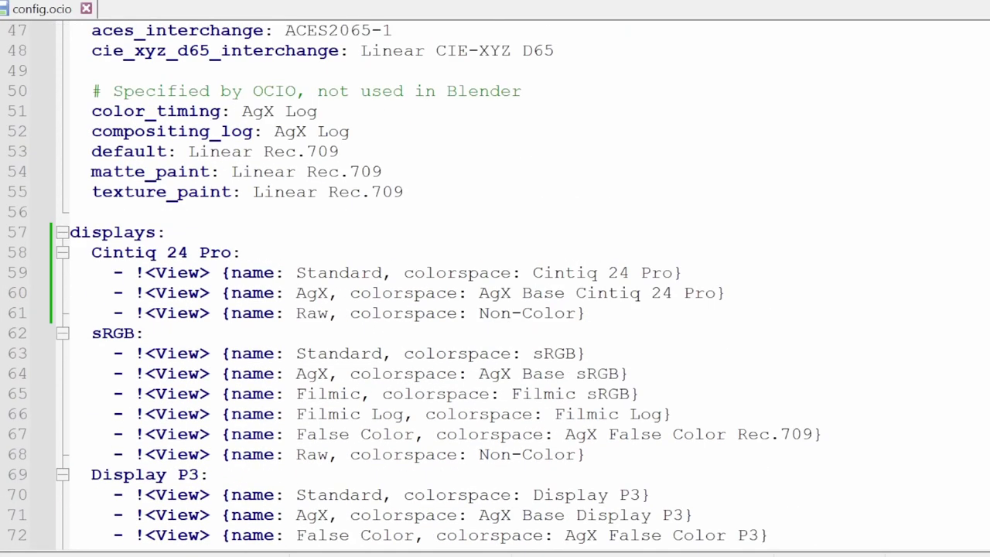
pyautogui.moveTo(479, 293); pyautogui.dragTo(715, 292)
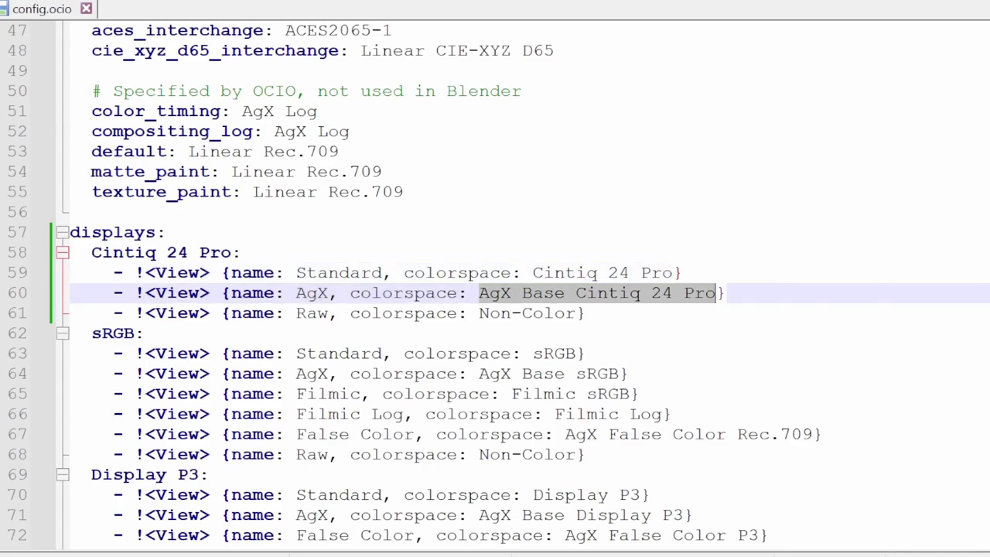
pyautogui.scroll(-10, 495, 279)
pyautogui.scroll(-6, 495, 278)
pyautogui.scroll(-2, 495, 279)
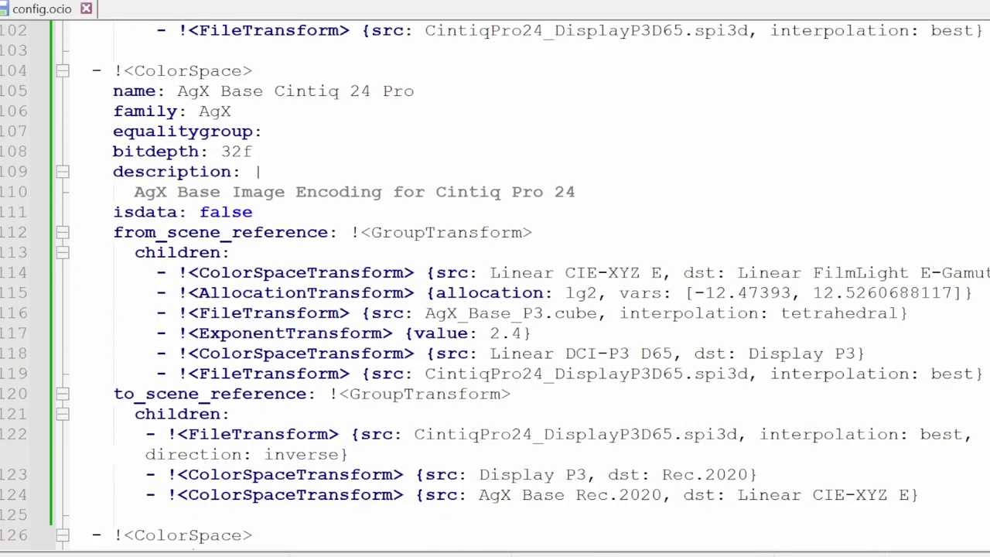
pyautogui.moveTo(133, 191); pyautogui.dragTo(575, 192)
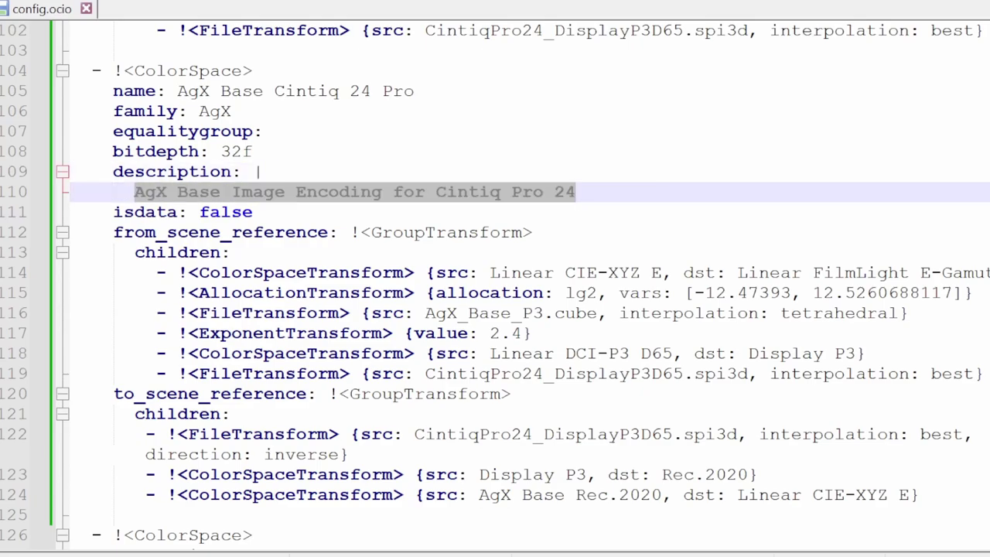
pyautogui.scroll(-1, 495, 278)
pyautogui.scroll(1, 495, 278)
pyautogui.doubleClick(220, 232)
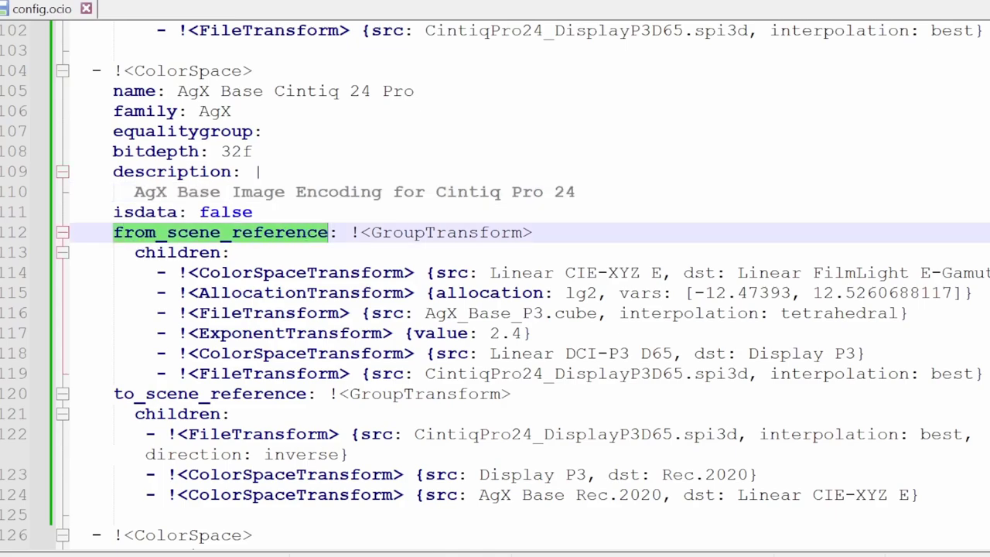
pyautogui.scroll(1, 495, 278)
pyautogui.click(209, 434)
pyautogui.scroll(1, 495, 279)
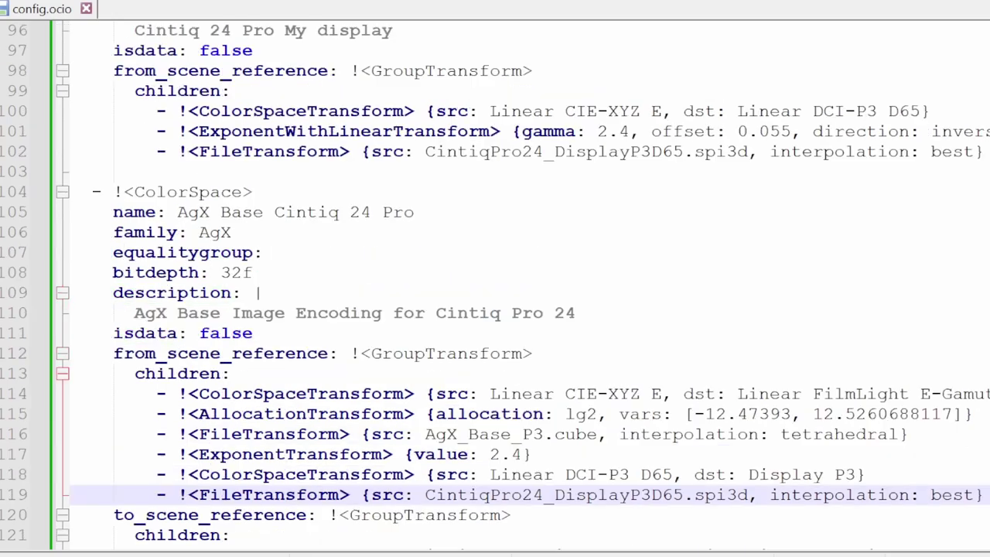
pyautogui.moveTo(156, 152)
pyautogui.mouseDown()
pyautogui.moveTo(628, 131)
pyautogui.moveTo(986, 152)
pyautogui.mouseUp()
pyautogui.scroll(-1, 985, 152)
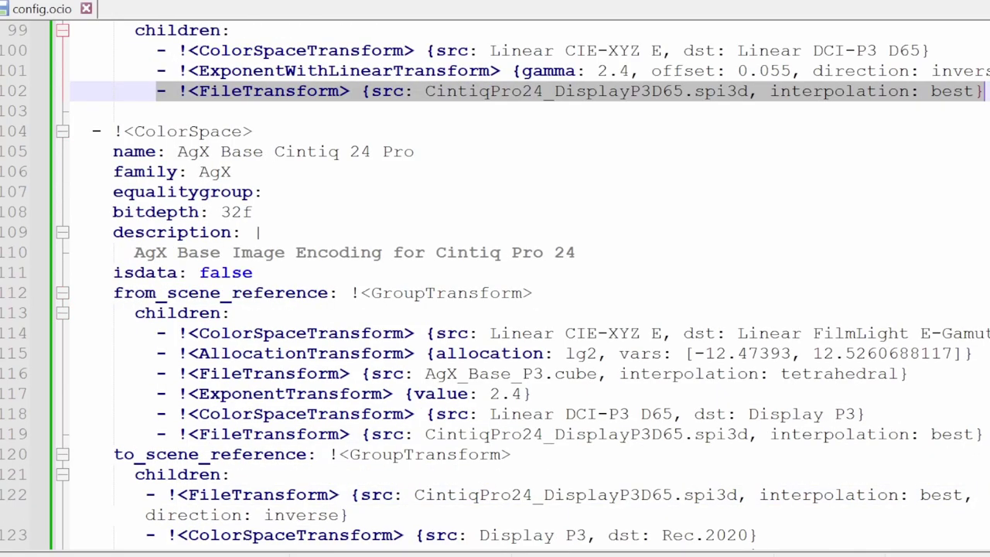
pyautogui.click(864, 414)
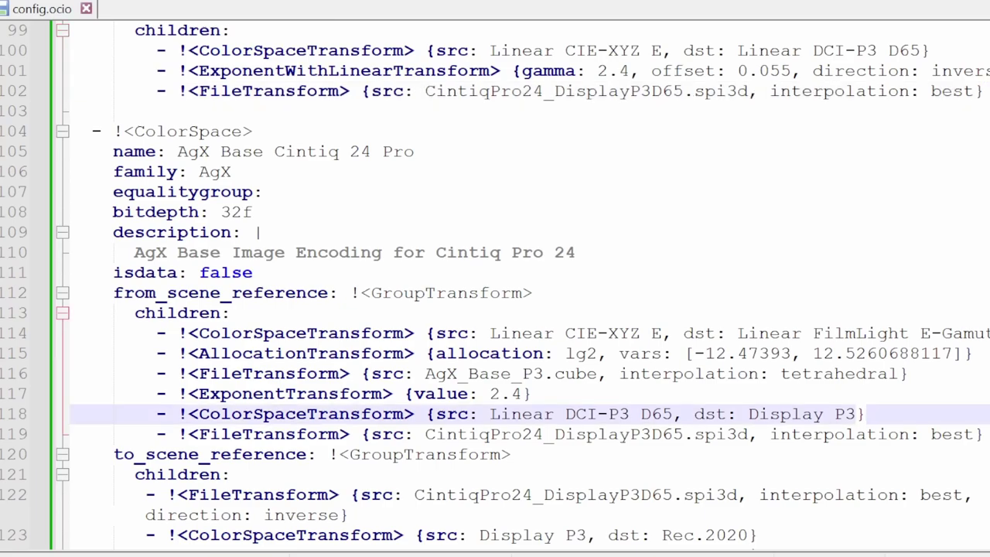
pyautogui.moveTo(156, 434)
pyautogui.mouseDown()
pyautogui.moveTo(804, 414)
pyautogui.moveTo(985, 437)
pyautogui.mouseUp()
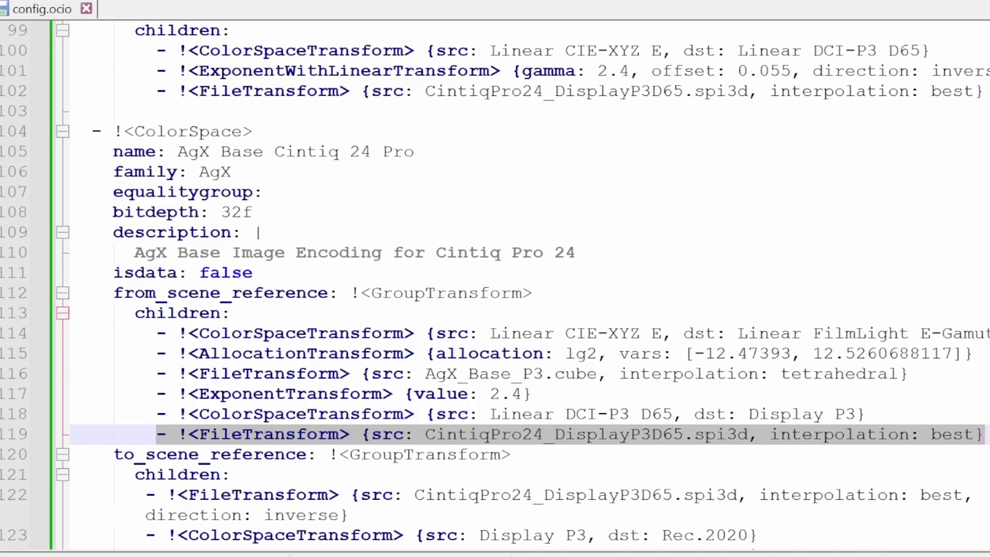
pyautogui.scroll(-1, 495, 278)
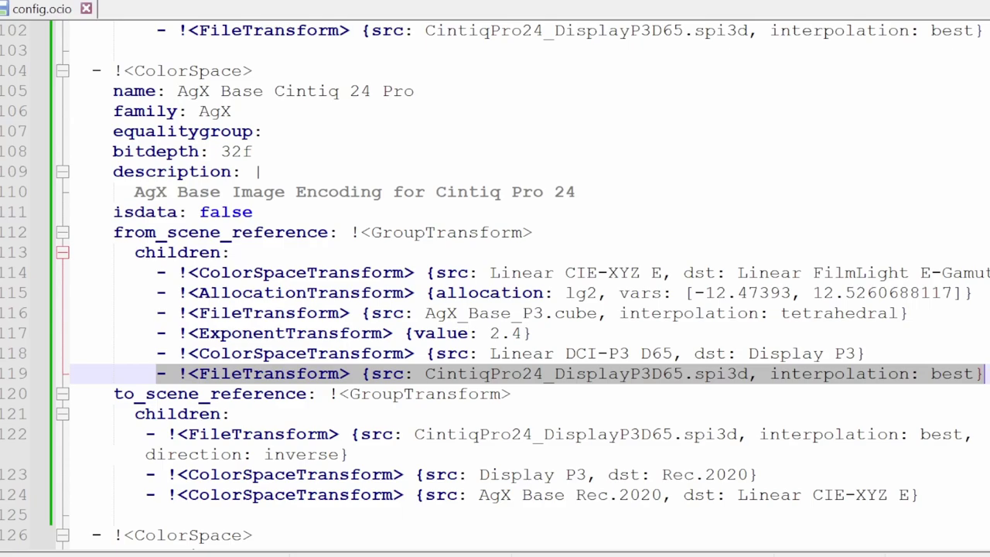
pyautogui.hotkey('shift', 'Down')
pyautogui.hotkey('shift', 'Down')
pyautogui.hotkey('shift', 'Down')
pyautogui.hotkey('shift', 'Down')
pyautogui.hotkey('shift', 'End')
pyautogui.press('Delete')
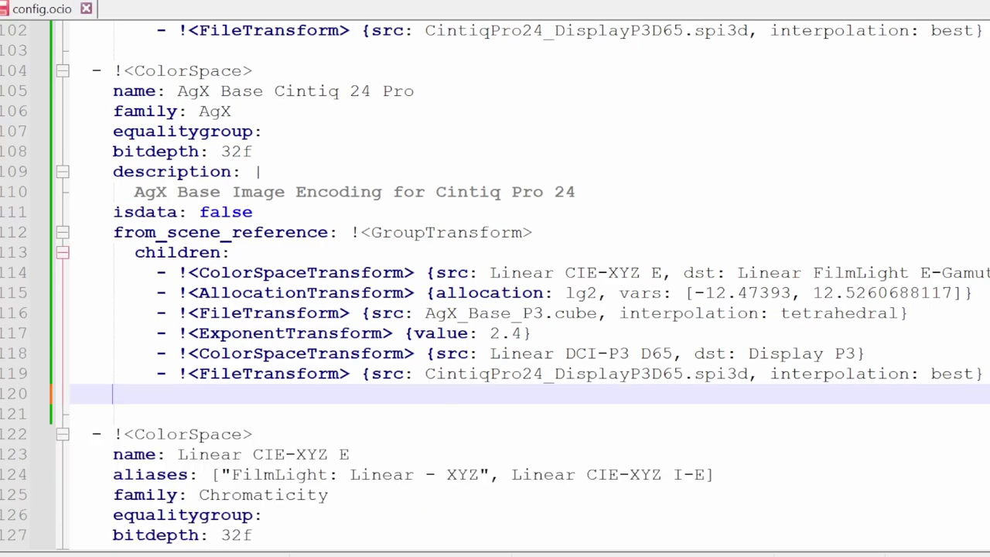
pyautogui.hotkey('ctrl', 'z')
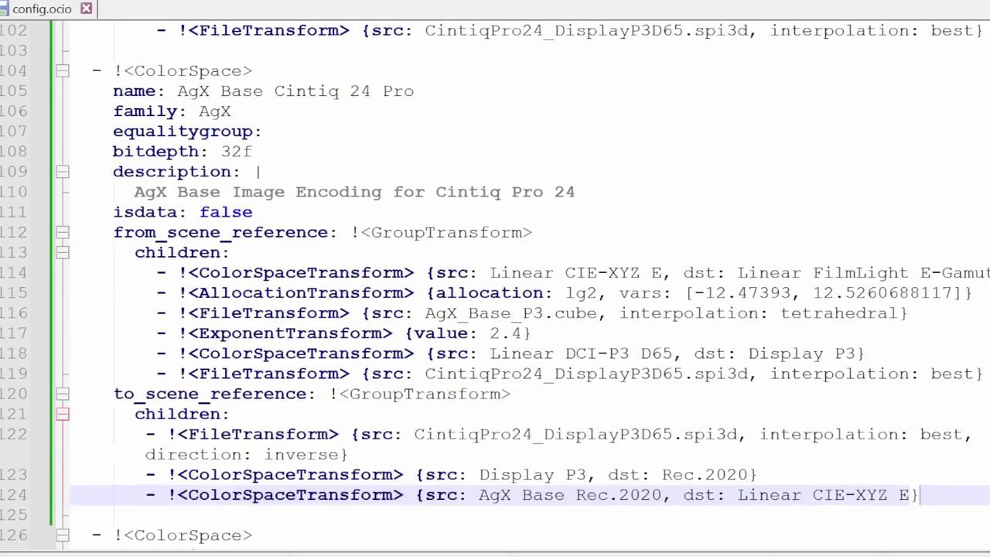
pyautogui.moveTo(984, 374); pyautogui.dragTo(156, 373)
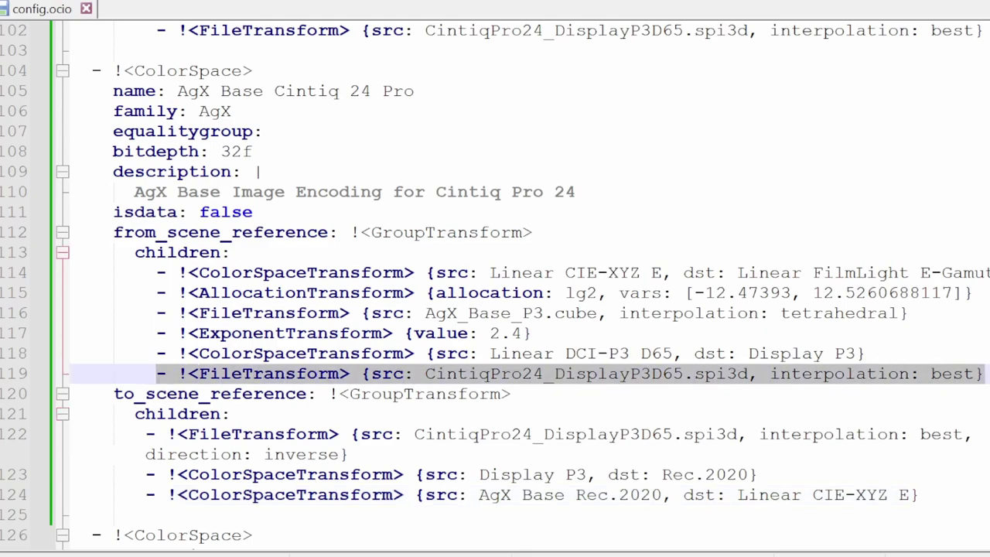
pyautogui.click(350, 454)
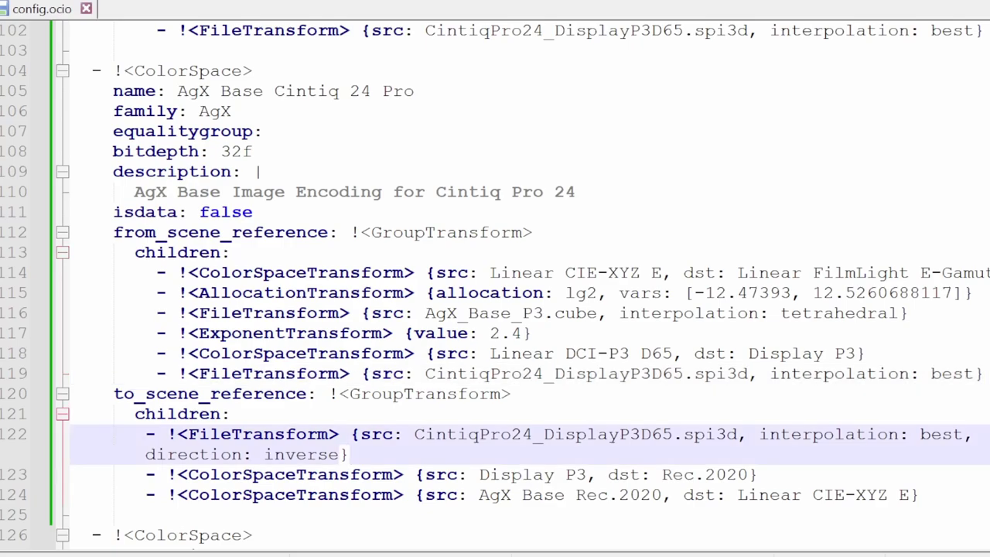
pyautogui.moveTo(349, 454); pyautogui.dragTo(146, 434)
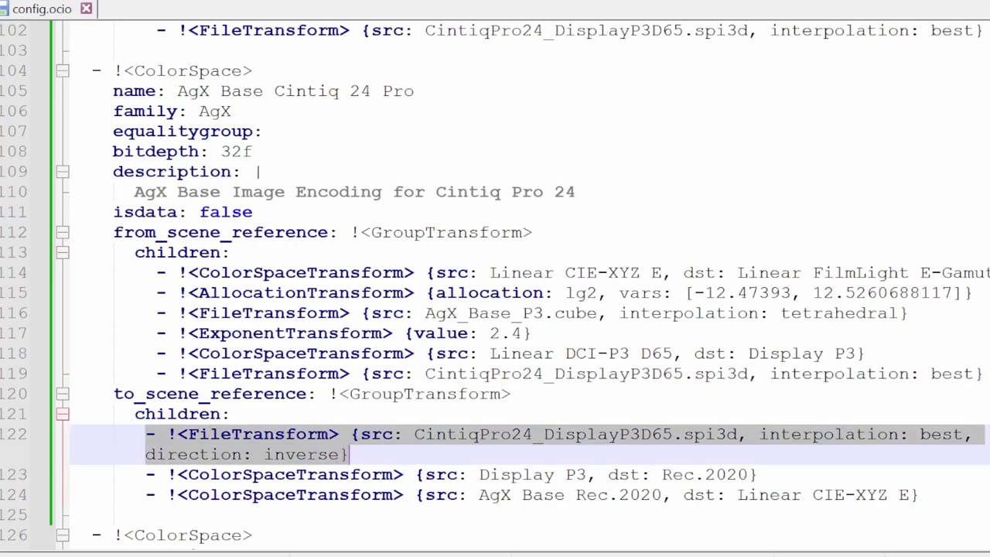
pyautogui.press('Down')
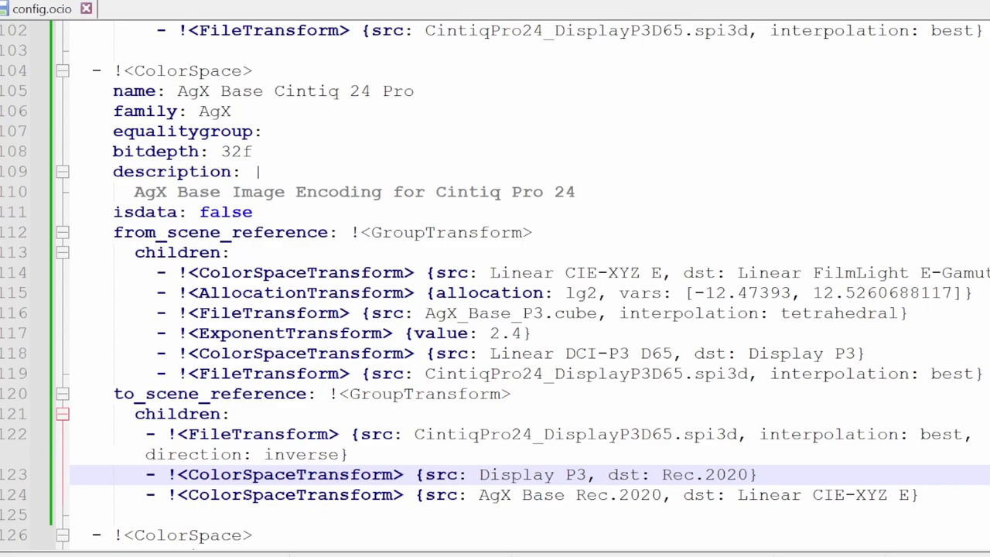
pyautogui.press('Up')
pyautogui.press('Home')
pyautogui.hotkey('shift', 'End')
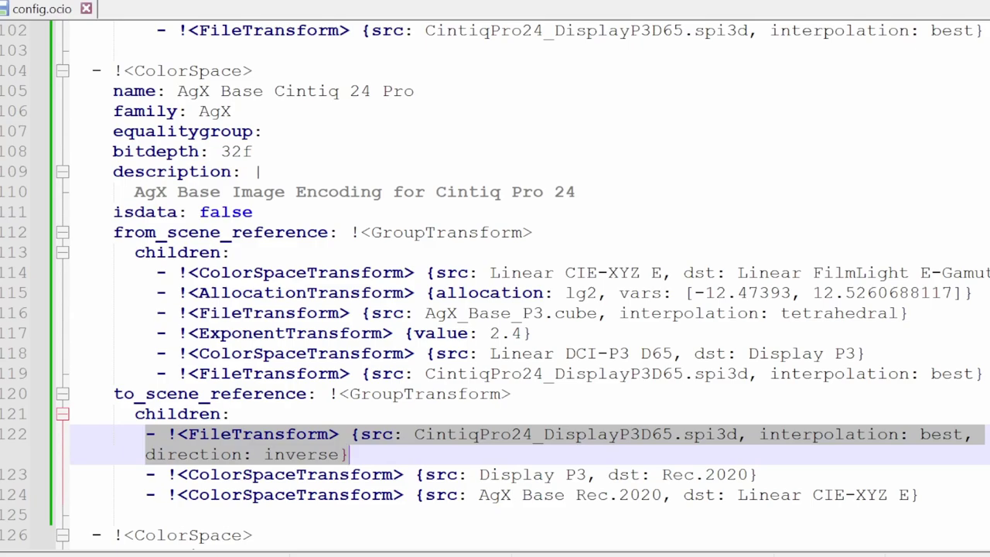
pyautogui.click(963, 434)
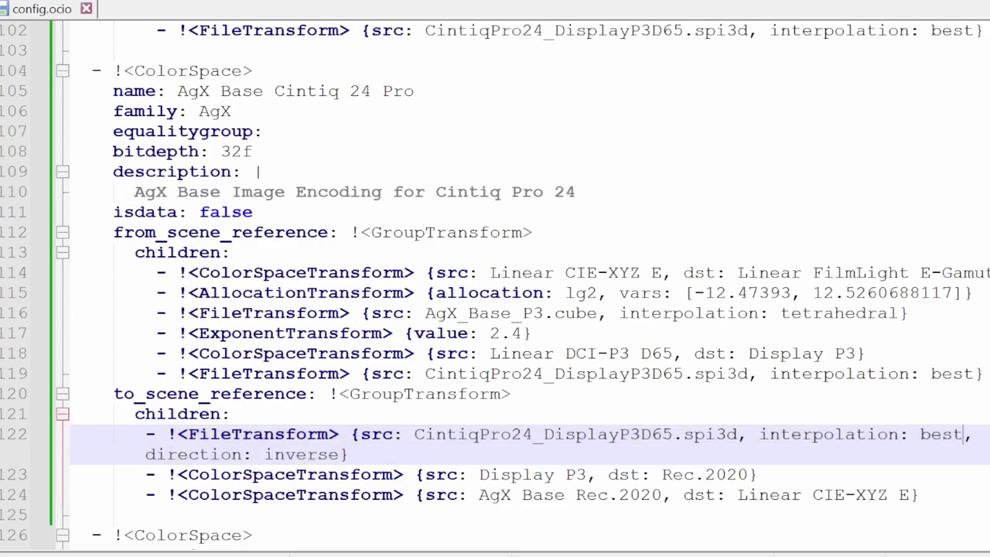
pyautogui.keyDown('ctrl'); pyautogui.scroll(1, 518, 286); pyautogui.keyUp('ctrl')
pyautogui.keyDown('ctrl'); pyautogui.scroll(-2, 518, 286); pyautogui.keyUp('ctrl')
# - Remove the stray leading space on line 100 so it aligns with its sibling transforms
pyautogui.keyDown('ctrl'); pyautogui.scroll(-1, 518, 286); pyautogui.keyUp('ctrl')
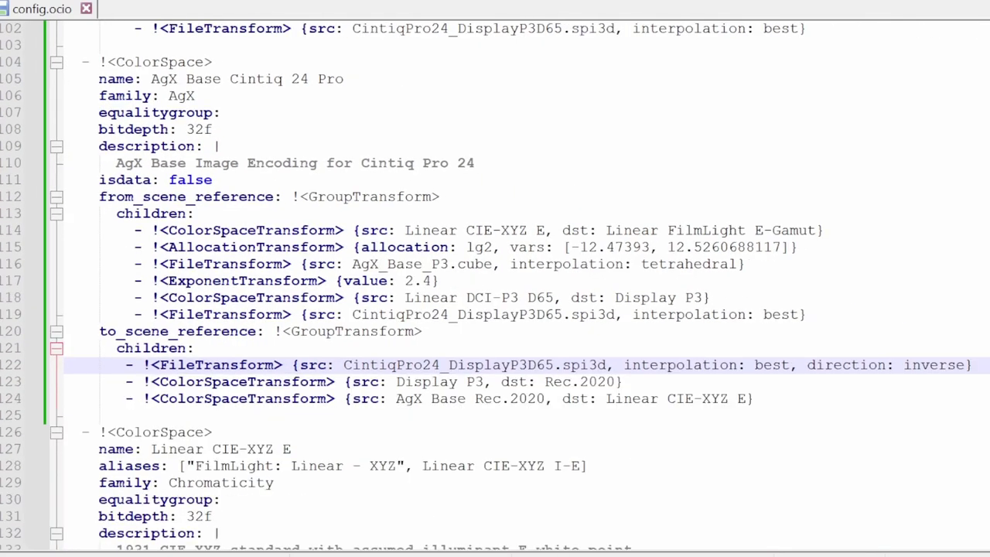
pyautogui.moveTo(972, 364); pyautogui.dragTo(123, 364)
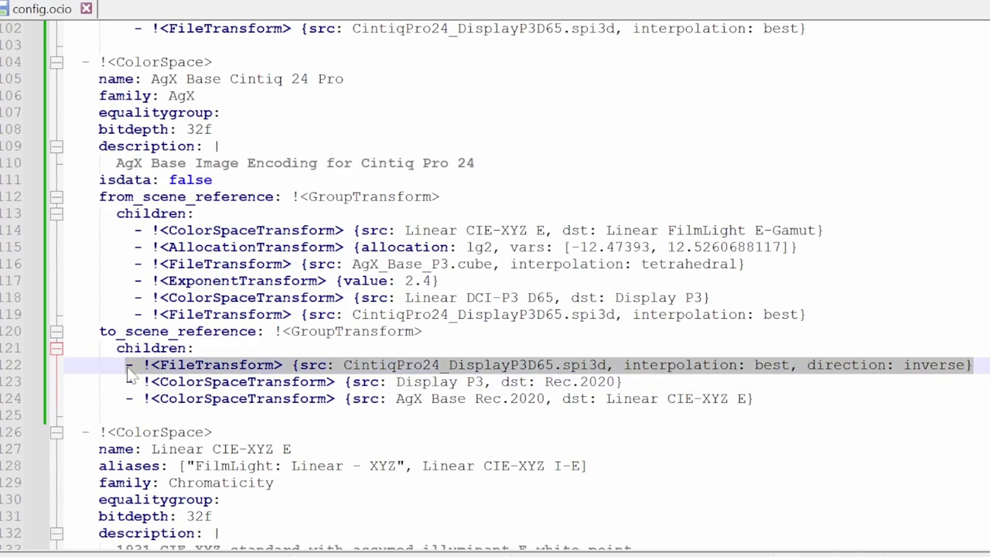
pyautogui.scroll(6, 259, 371)
pyautogui.scroll(-1, 259, 371)
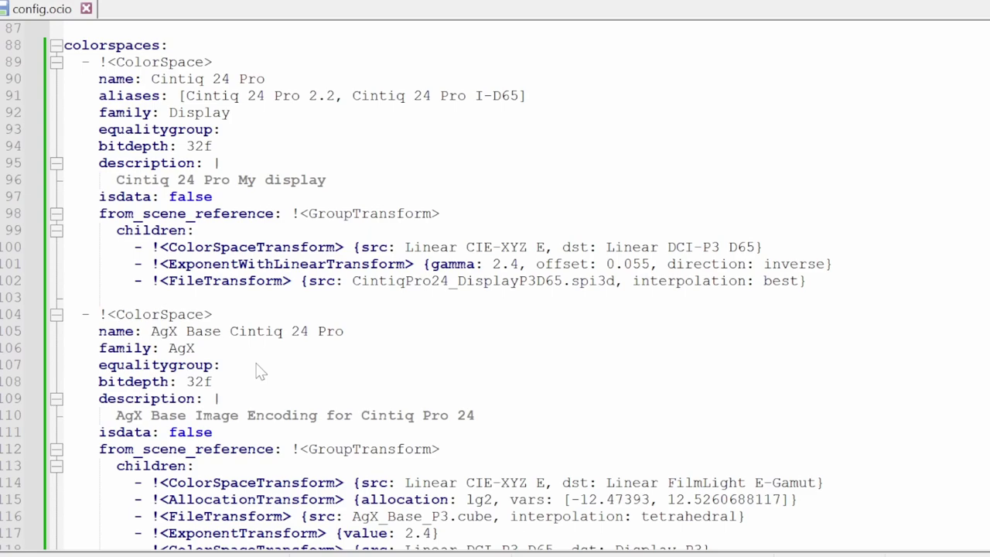
pyautogui.click(124, 247)
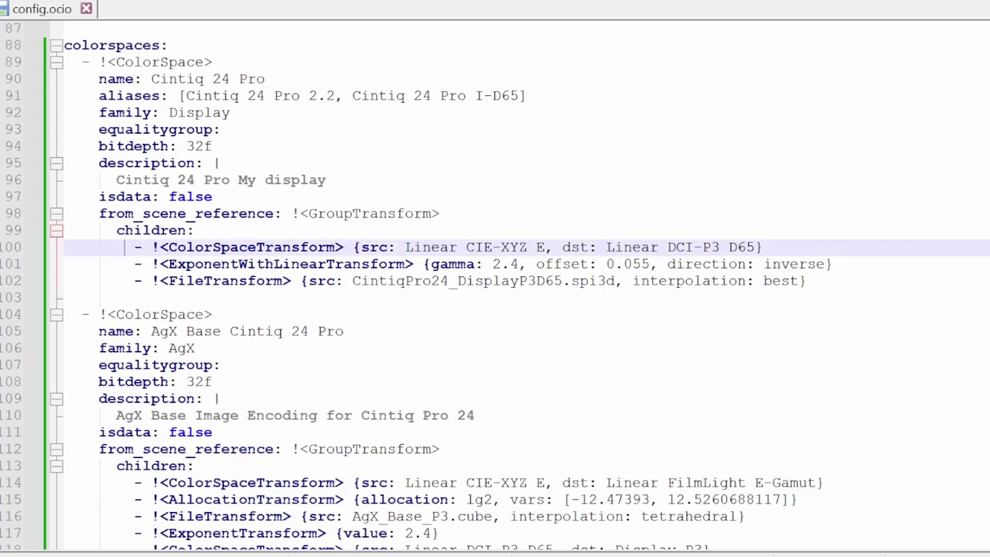
pyautogui.press('Delete')
pyautogui.click(65, 298)
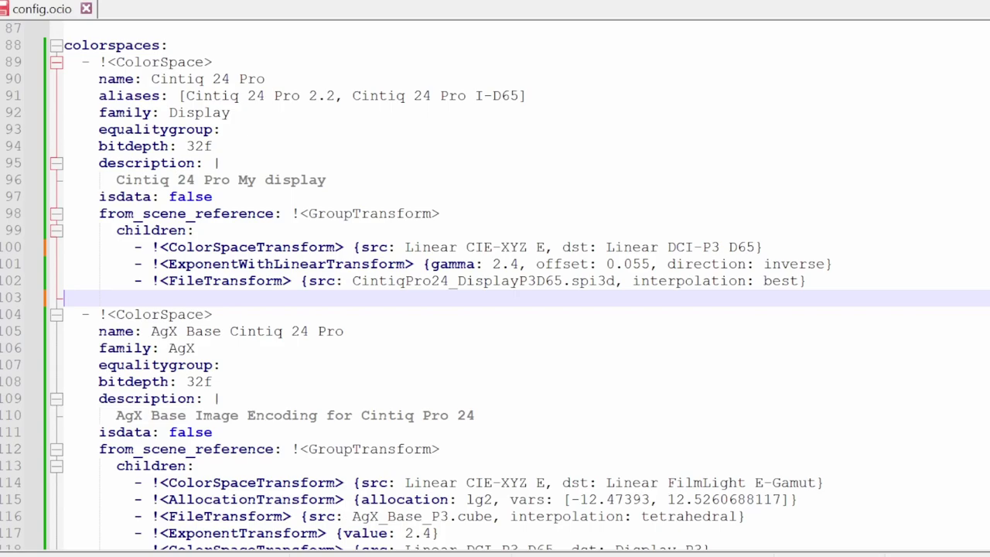
pyautogui.scroll(-1, 495, 294)
pyautogui.scroll(1, 495, 293)
pyautogui.scroll(6, 494, 293)
pyautogui.scroll(4, 495, 294)
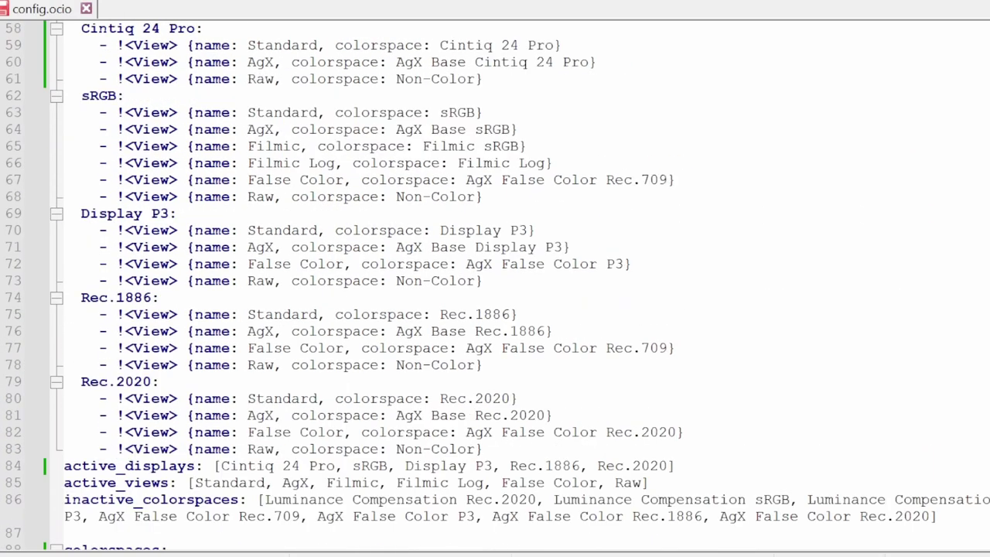
pyautogui.scroll(2, 495, 294)
pyautogui.moveTo(82, 129); pyautogui.dragTo(202, 129)
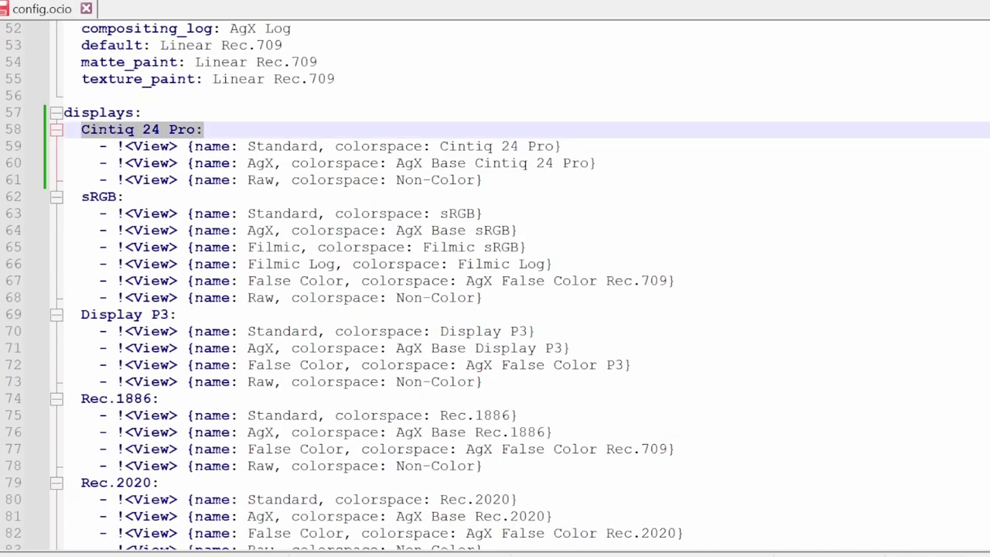
pyautogui.moveTo(99, 146); pyautogui.dragTo(482, 179)
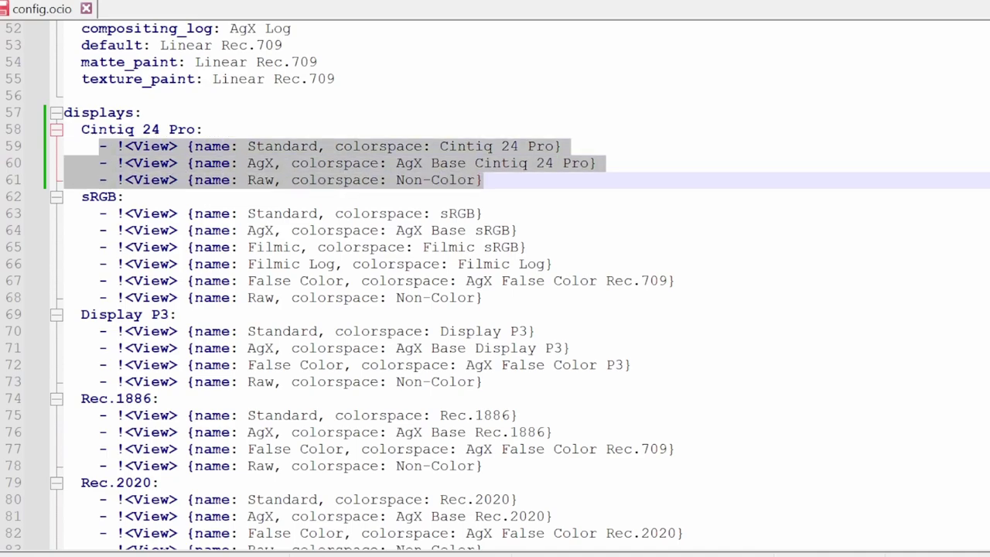
pyautogui.click(283, 179)
pyautogui.moveTo(247, 179); pyautogui.dragTo(483, 179)
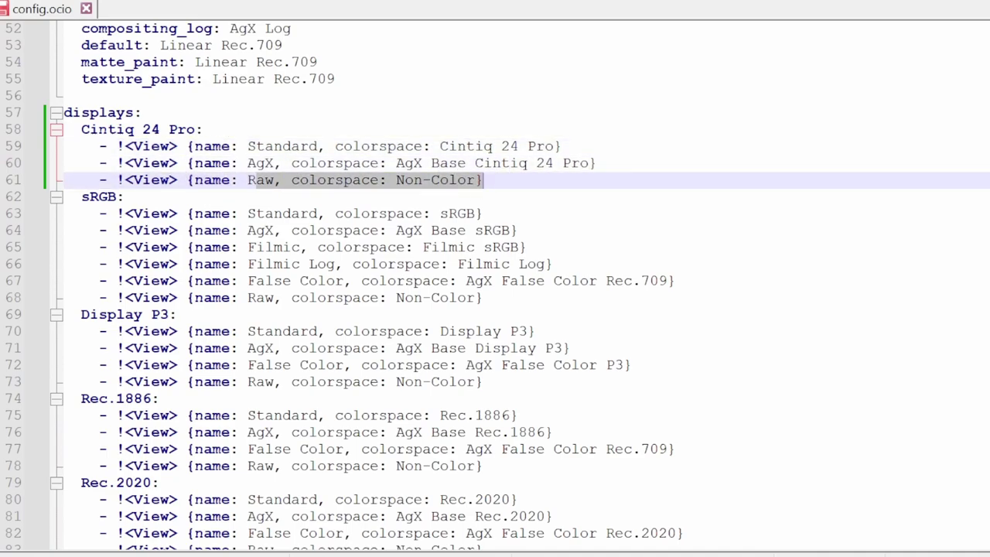
pyautogui.click(596, 162)
pyautogui.click(482, 179)
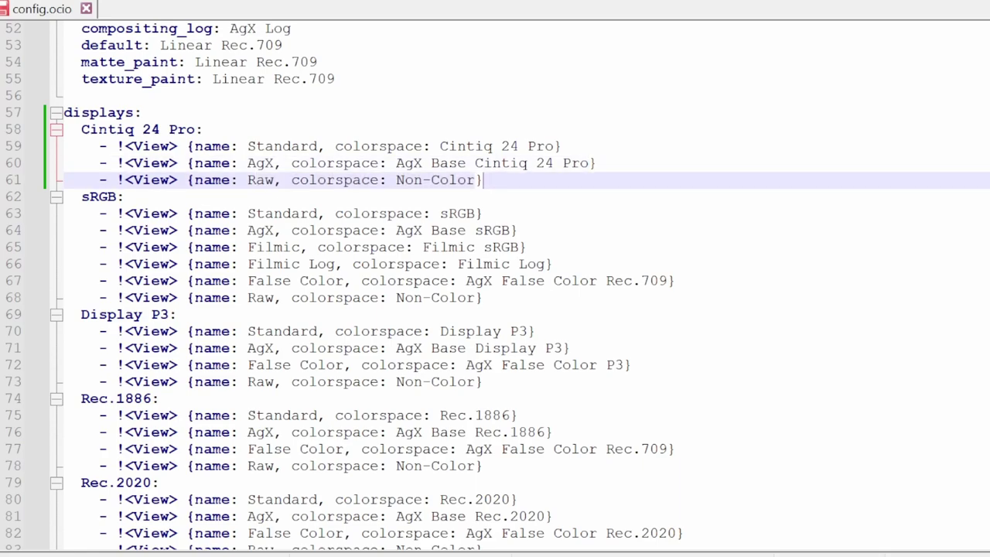
pyautogui.moveTo(596, 163); pyautogui.dragTo(63, 146)
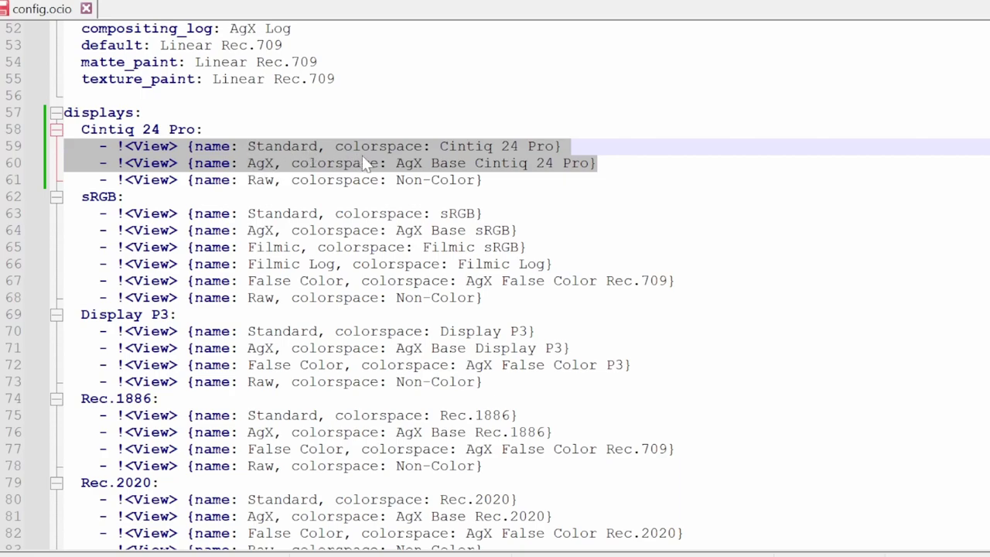
pyautogui.scroll(-1, 495, 279)
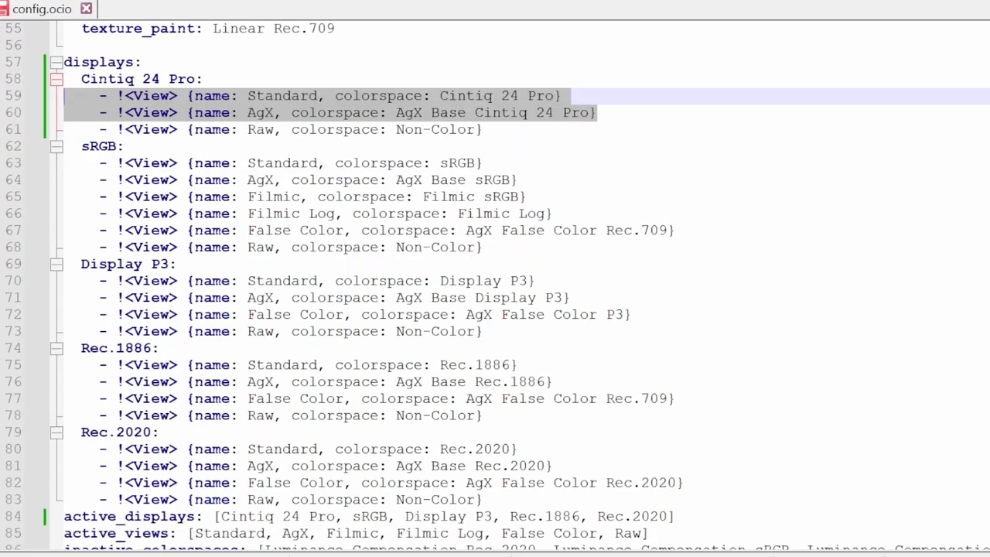
pyautogui.scroll(-5, 494, 278)
pyautogui.scroll(-5, 494, 278)
# - Highlight the Cintiq 24 Pro colour space definitions in config.ocio to review them
pyautogui.moveTo(82, 112)
pyautogui.mouseDown()
pyautogui.moveTo(208, 247)
pyautogui.moveTo(719, 331)
pyautogui.moveTo(805, 331)
pyautogui.mouseUp()
pyautogui.scroll(-4, 495, 278)
pyautogui.moveTo(82, 162)
pyautogui.mouseDown()
pyautogui.moveTo(211, 162)
pyautogui.moveTo(709, 398)
pyautogui.moveTo(753, 500)
pyautogui.mouseUp()
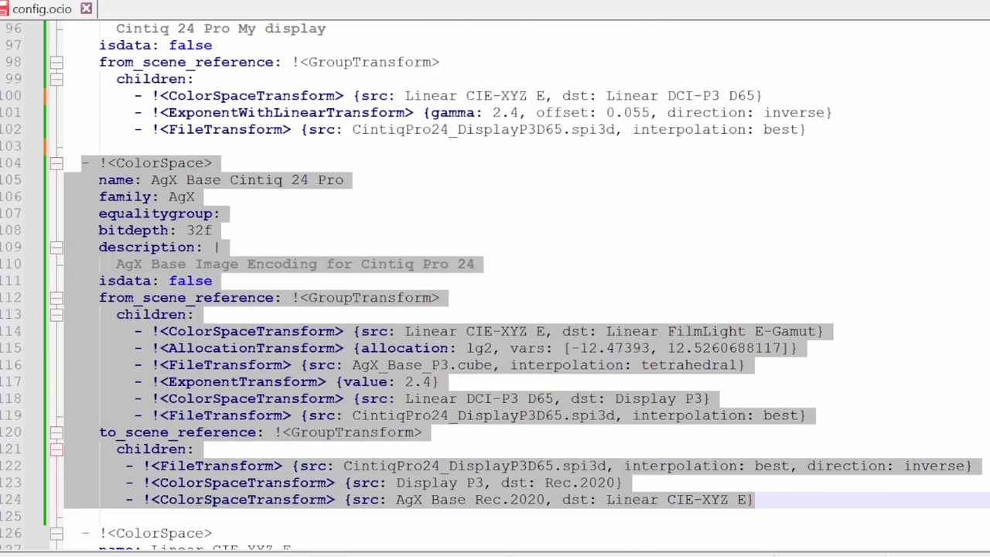
pyautogui.scroll(4, 618, 396)
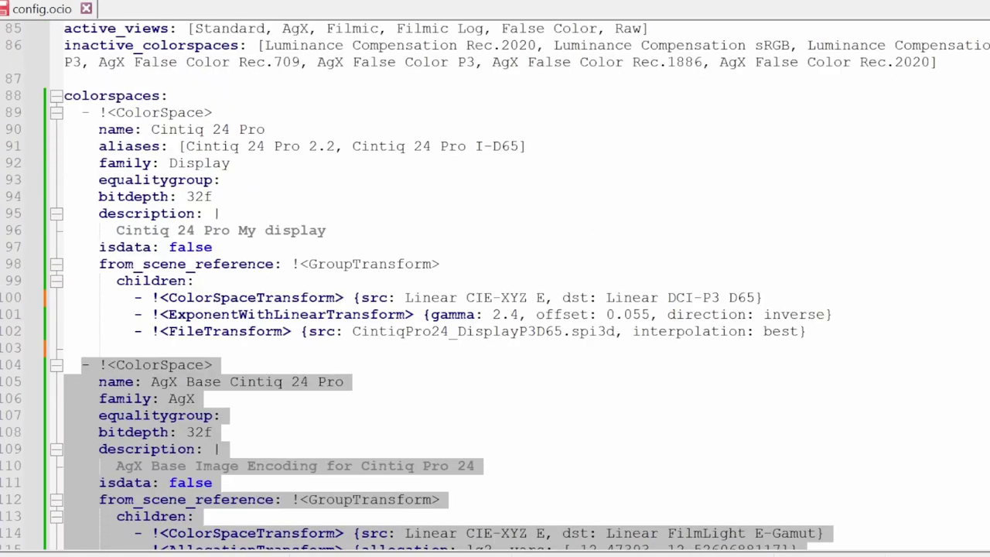
pyautogui.scroll(-1, 495, 279)
pyautogui.scroll(-1, 495, 279)
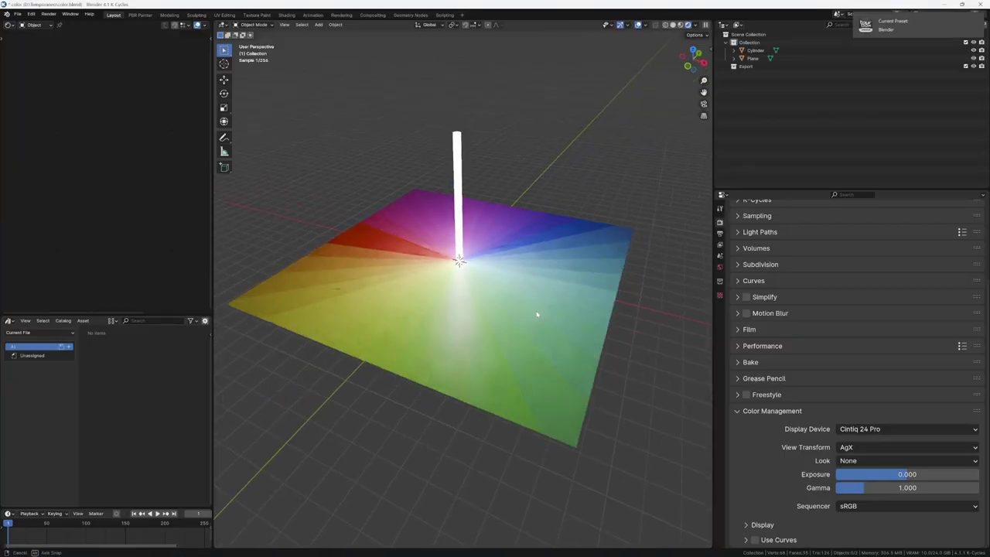
# - Orbit the viewport slightly around the rendered colour wheel
pyautogui.moveTo(540, 315); pyautogui.dragTo(541, 320, button='middle')
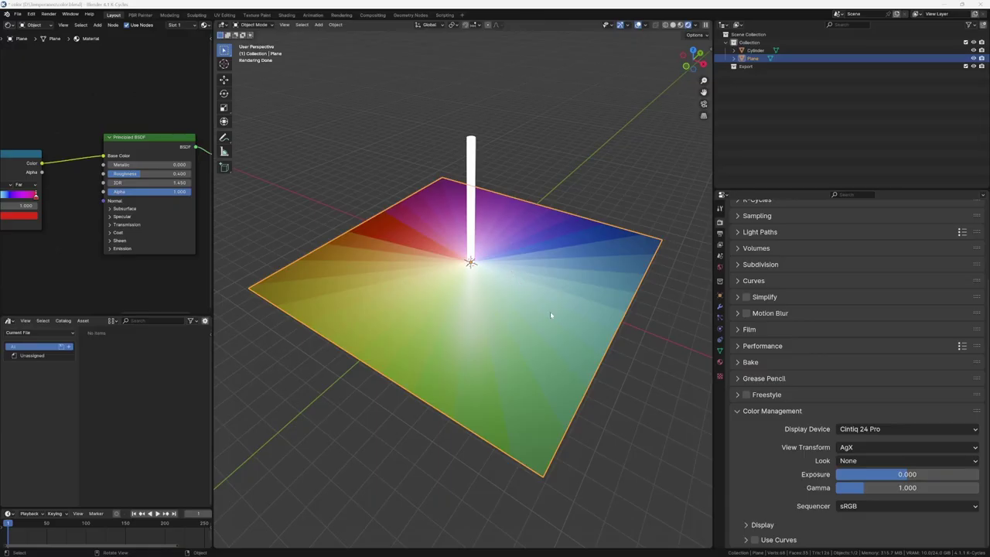
pyautogui.click(899, 431)
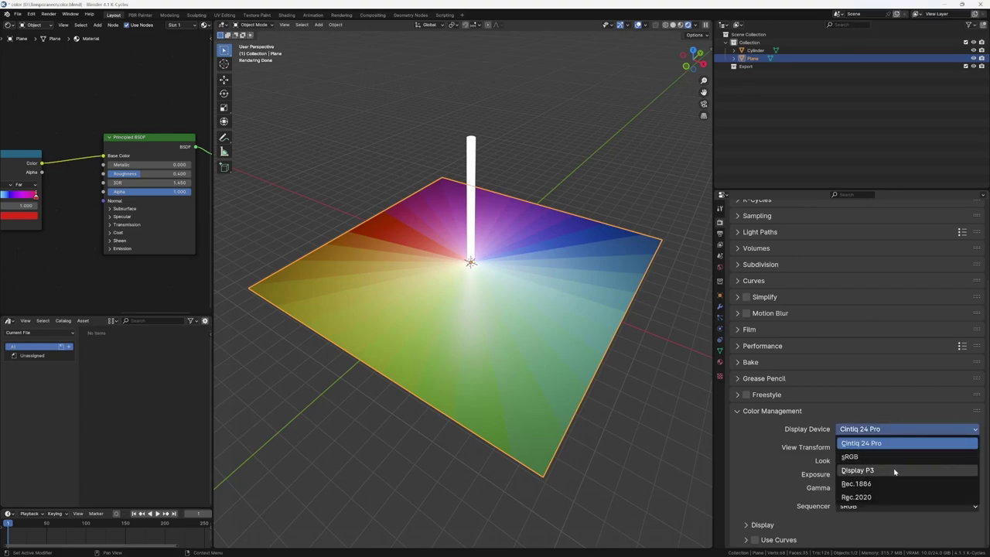
pyautogui.click(894, 470)
pyautogui.click(897, 428)
pyautogui.click(889, 458)
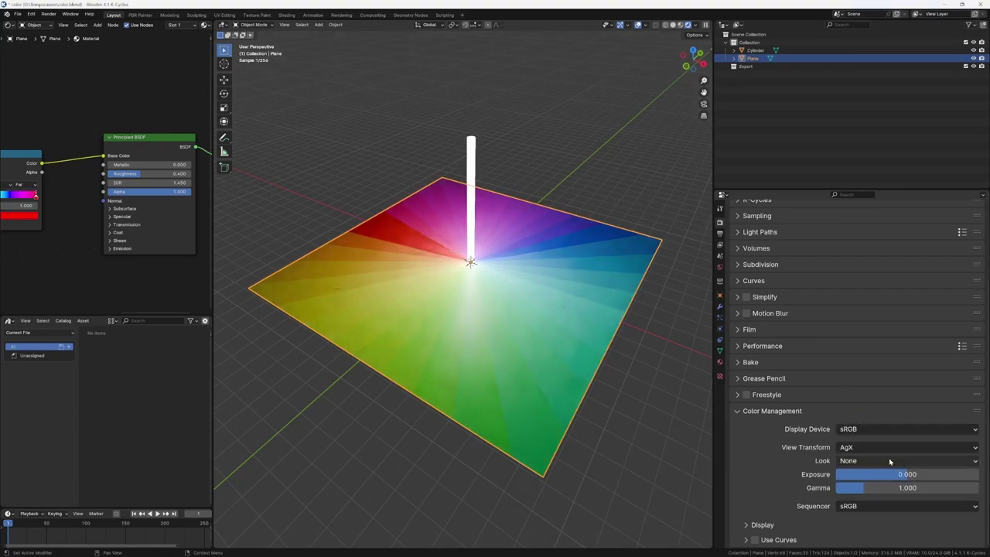
pyautogui.click(893, 429)
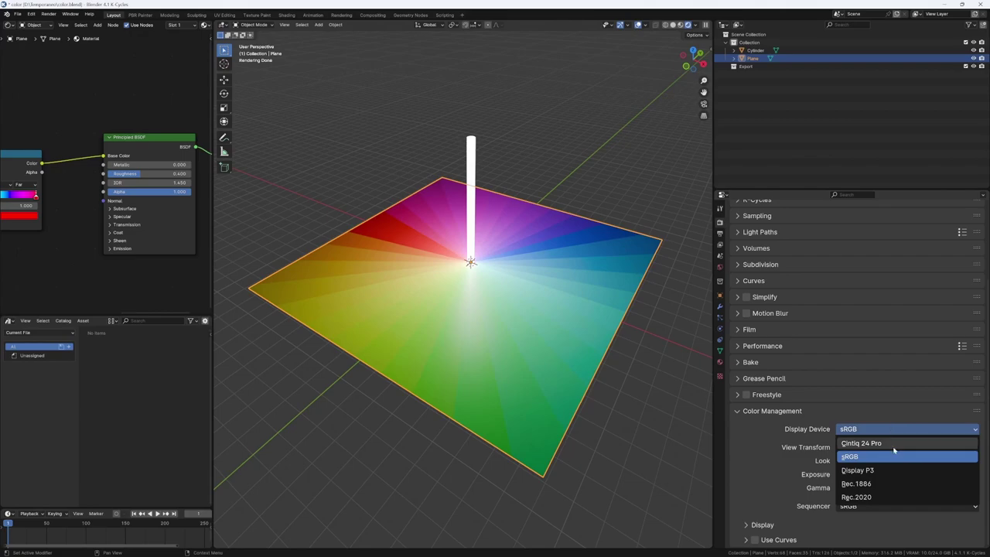
pyautogui.click(894, 443)
pyautogui.click(891, 448)
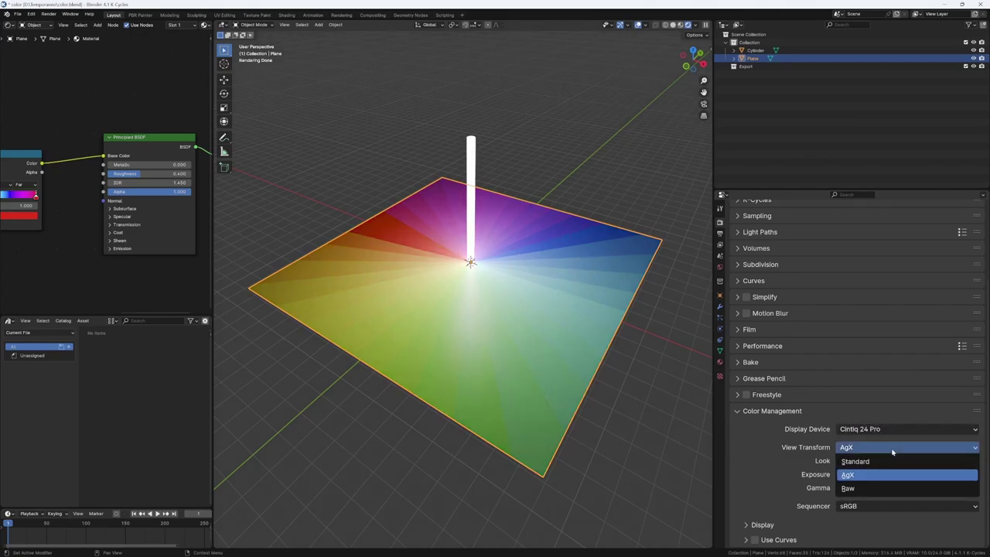
pyautogui.click(893, 460)
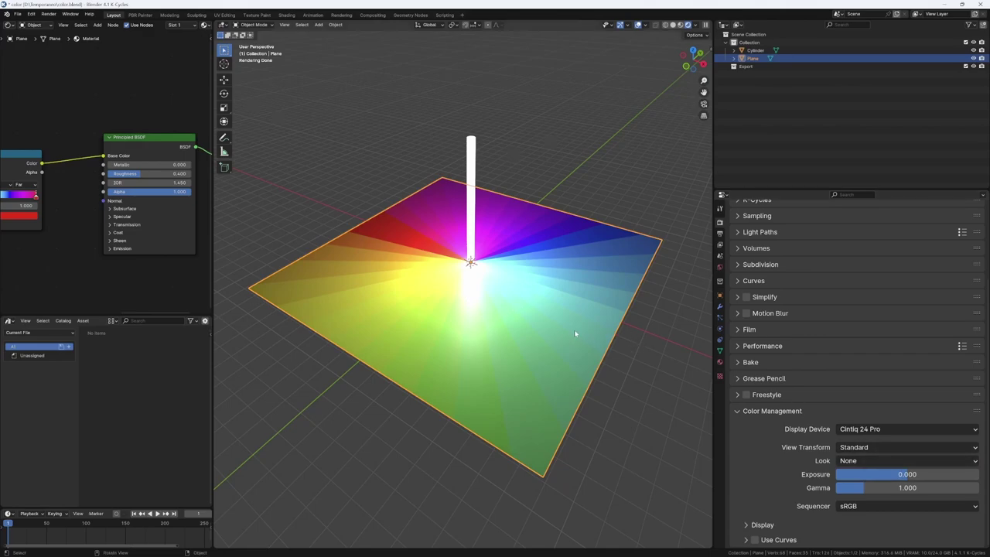
pyautogui.moveTo(574, 331); pyautogui.dragTo(550, 309, button='middle')
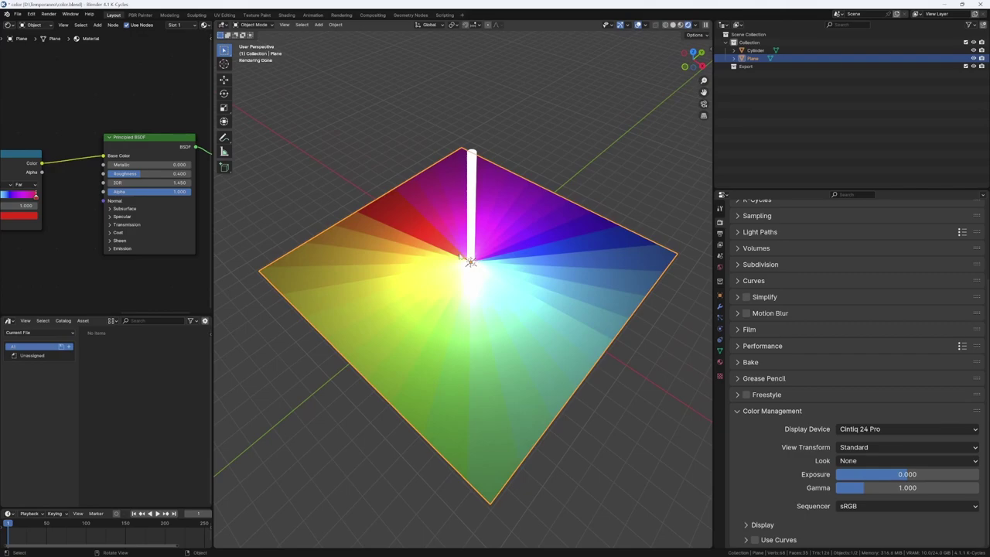
pyautogui.scroll(4, 456, 265)
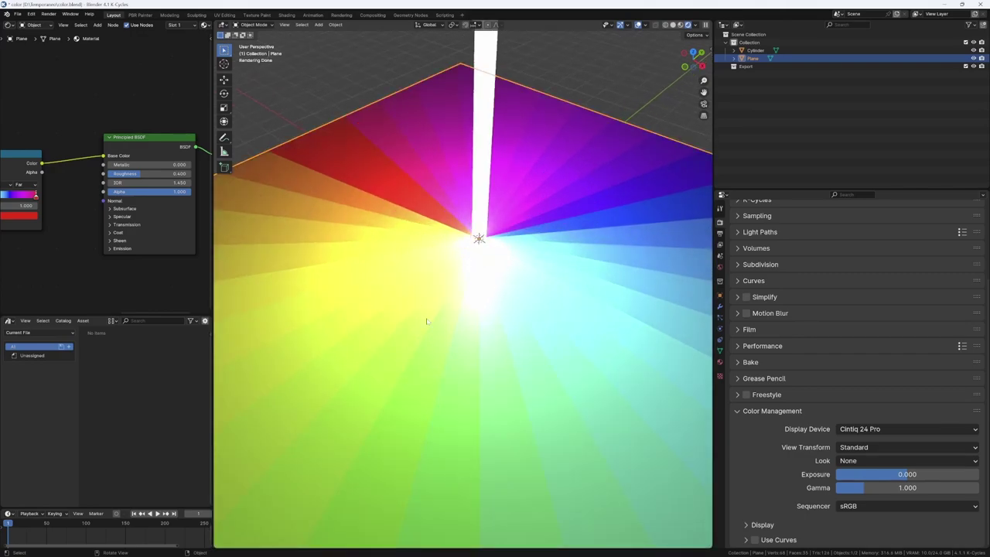
pyautogui.click(884, 447)
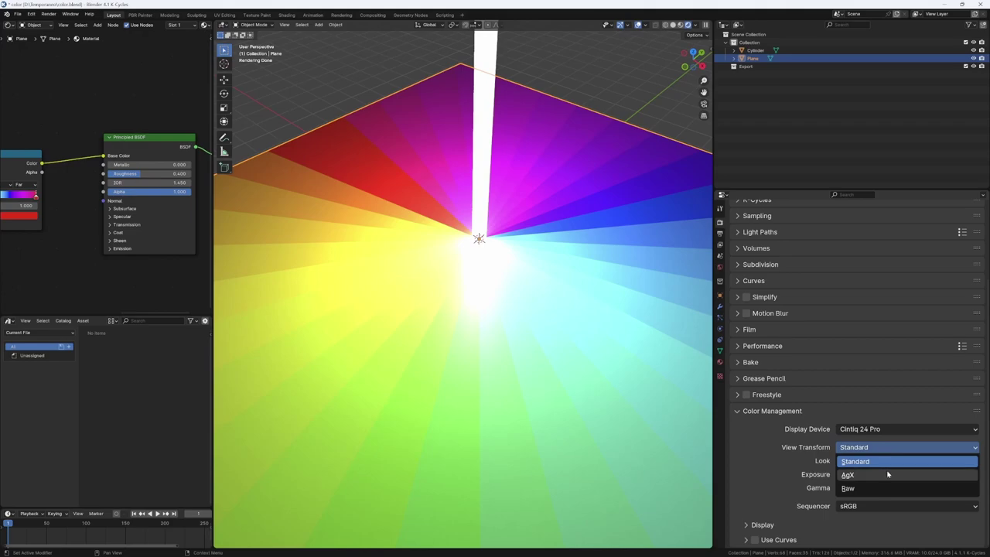
pyautogui.click(889, 474)
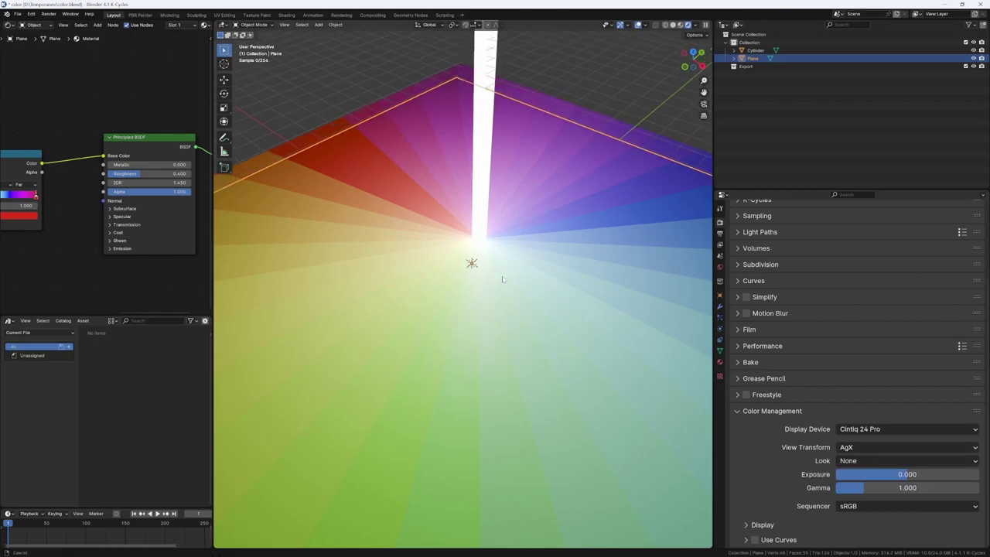
# - Orbit the plane's perspective and bring up the Color Management display device list
pyautogui.moveTo(506, 278); pyautogui.dragTo(535, 294, button='middle')
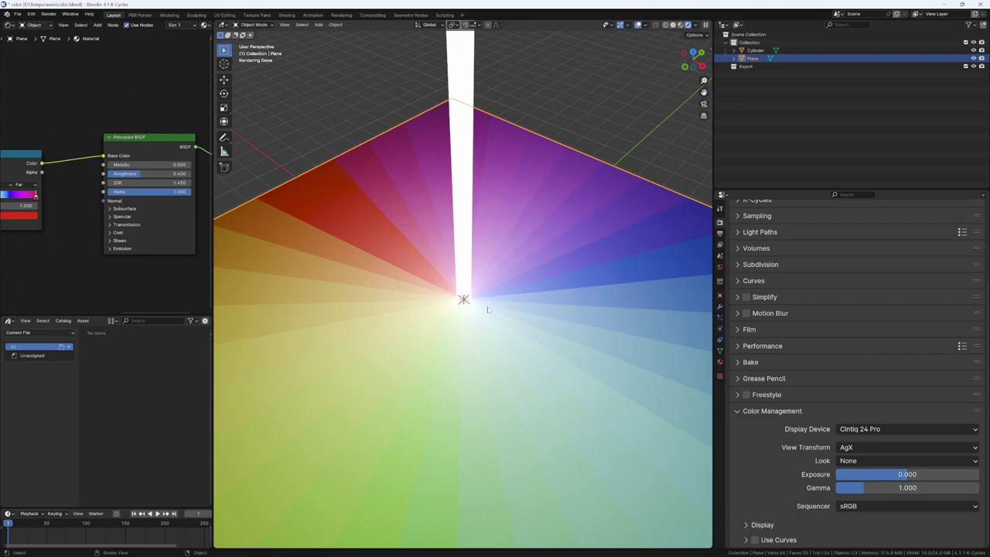
pyautogui.click(891, 433)
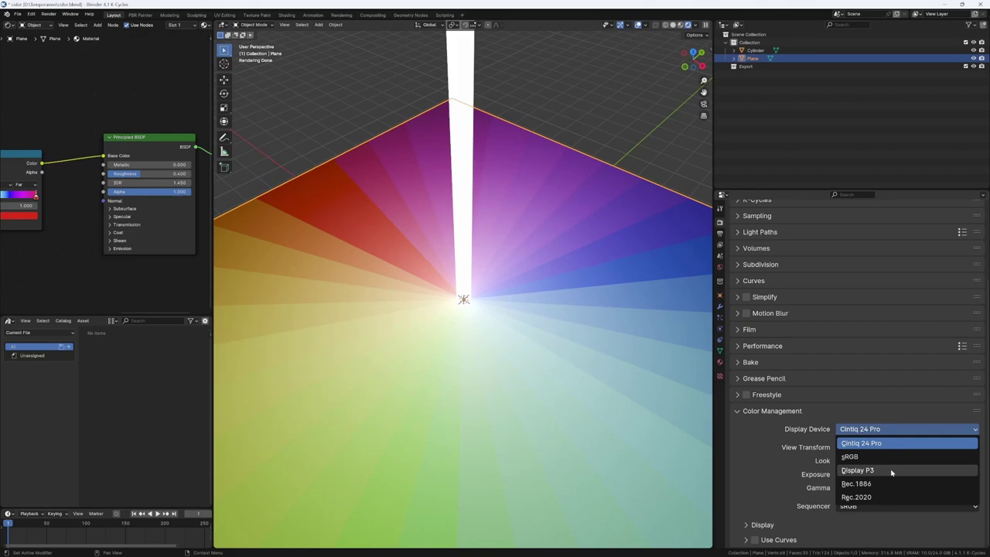
# - Switch the display device to Display P3 and orbit down to see the whole plane
pyautogui.click(891, 470)
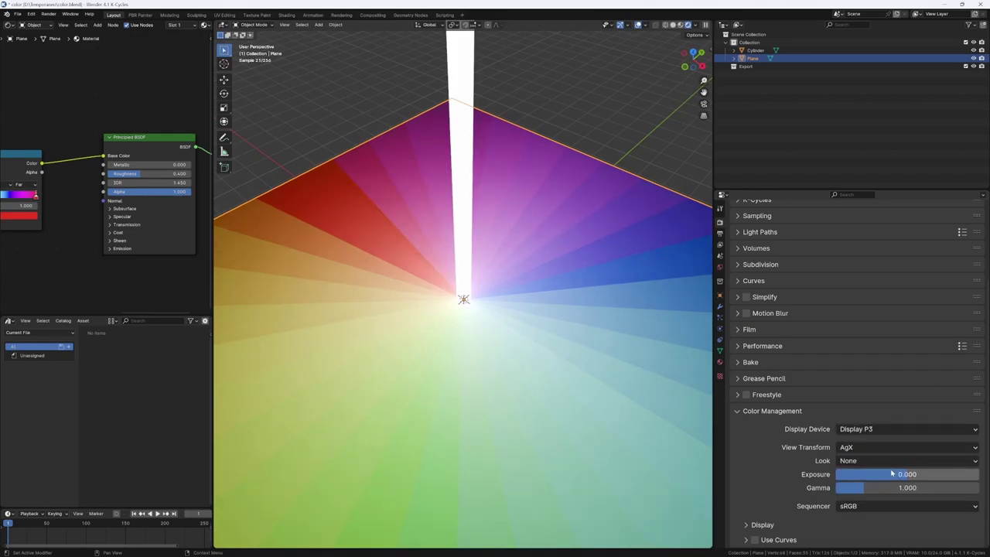
pyautogui.moveTo(464, 371)
pyautogui.mouseDown(button='middle')
pyautogui.moveTo(454, 246)
pyautogui.moveTo(470, 243)
pyautogui.mouseUp(button='middle')
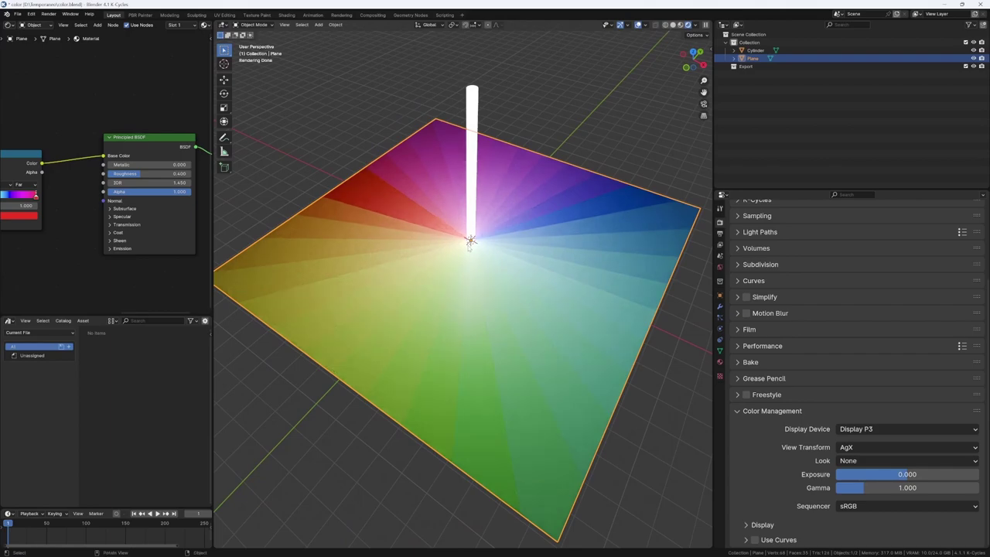